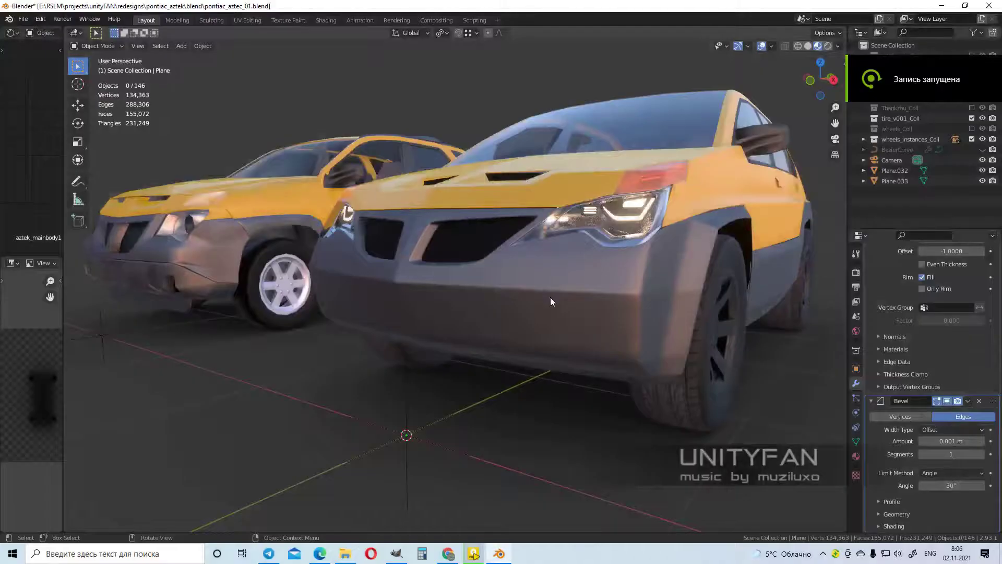
Knife-cut a line across the lower part of the front fascia Plane.002.
{"action": "left_click", "coordinate": [550, 297]}
{"action": "mouse_move", "coordinate": [553, 324]}
{"action": "middle_mouse_down"}
{"action": "mouse_move", "coordinate": [632, 206]}
{"action": "mouse_move", "coordinate": [658, 403]}
{"action": "mouse_move", "coordinate": [721, 354]}
{"action": "mouse_move", "coordinate": [698, 357]}
{"action": "middle_mouse_up"}
{"action": "scroll", "coordinate": [645, 296], "scroll_direction": "up", "scroll_amount": 5}
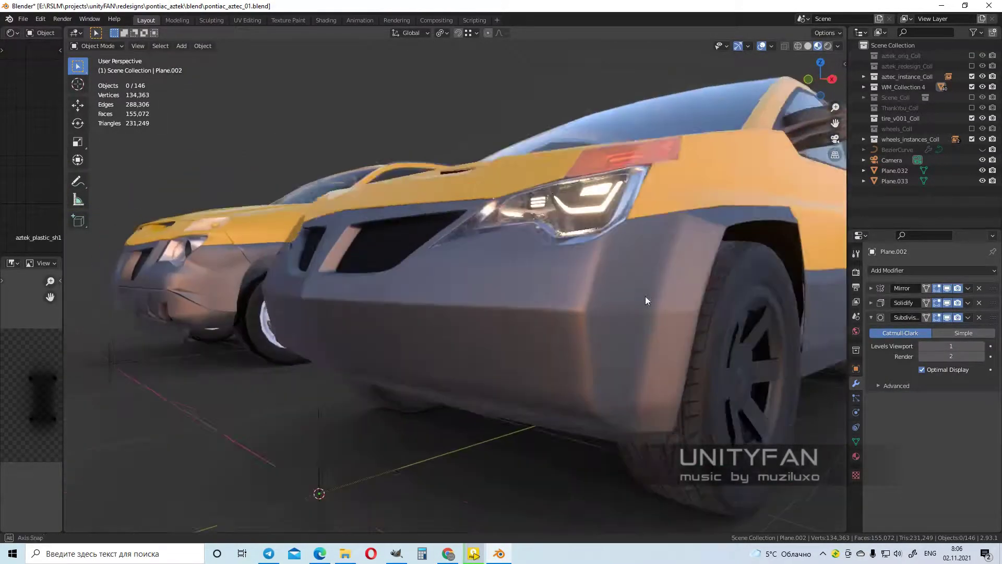
{"action": "key", "text": "Tab"}
{"action": "left_click", "coordinate": [77, 105]}
{"action": "scroll", "coordinate": [356, 282], "scroll_direction": "up", "scroll_amount": 3}
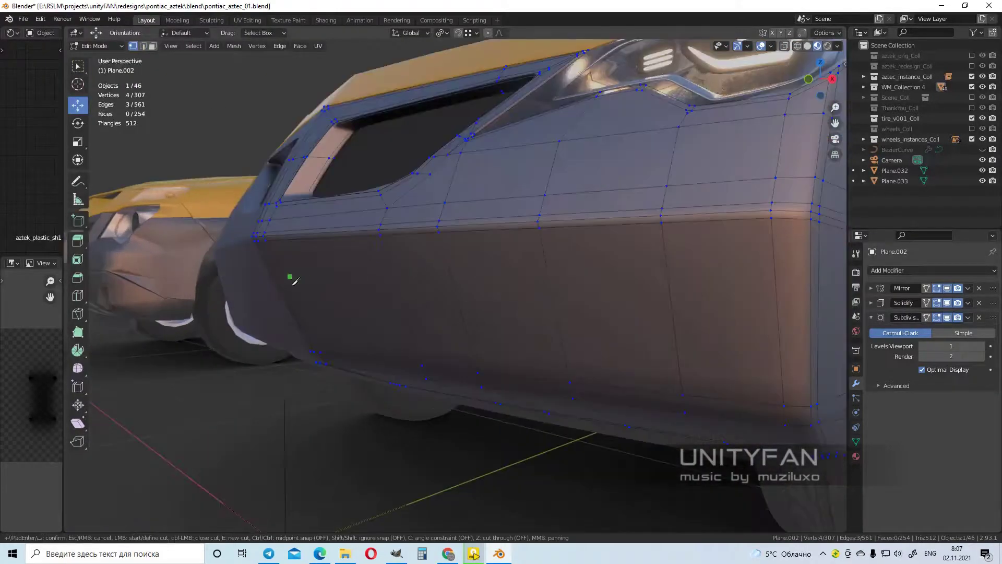
{"action": "key", "text": "k"}
{"action": "left_click", "coordinate": [122, 274]}
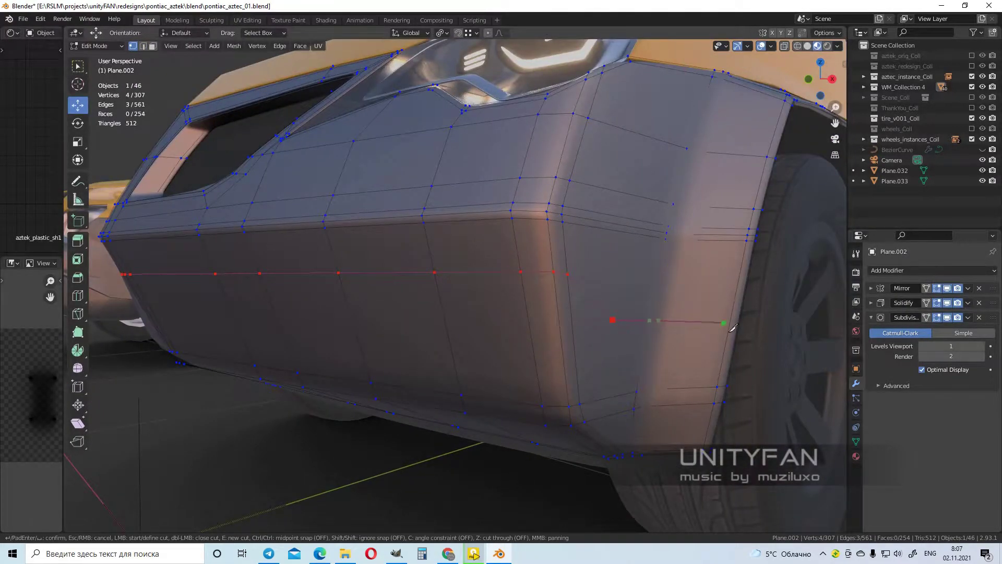
{"action": "key", "text": "Return"}
{"action": "scroll", "coordinate": [611, 376], "scroll_direction": "down", "scroll_amount": 8}
{"action": "scroll", "coordinate": [576, 320], "scroll_direction": "up", "scroll_amount": 5}
Box-select the faces below the cut and separate them into their own object, Plane.034.
{"action": "middle_click_drag", "start_coordinate": [576, 319], "coordinate": [469, 313]}
{"action": "scroll", "coordinate": [498, 301], "scroll_direction": "up", "scroll_amount": 3}
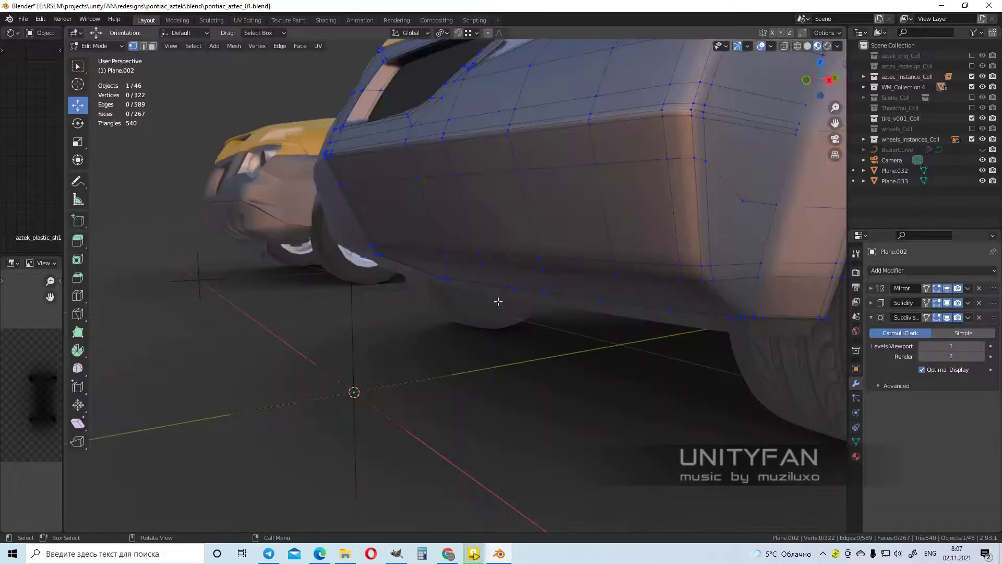
{"action": "key", "text": "shift+z"}
{"action": "scroll", "coordinate": [479, 294], "scroll_direction": "down", "scroll_amount": 2}
{"action": "key", "text": "b"}
{"action": "key", "text": "shift+z"}
{"action": "middle_click_drag", "start_coordinate": [325, 260], "coordinate": [492, 313]}
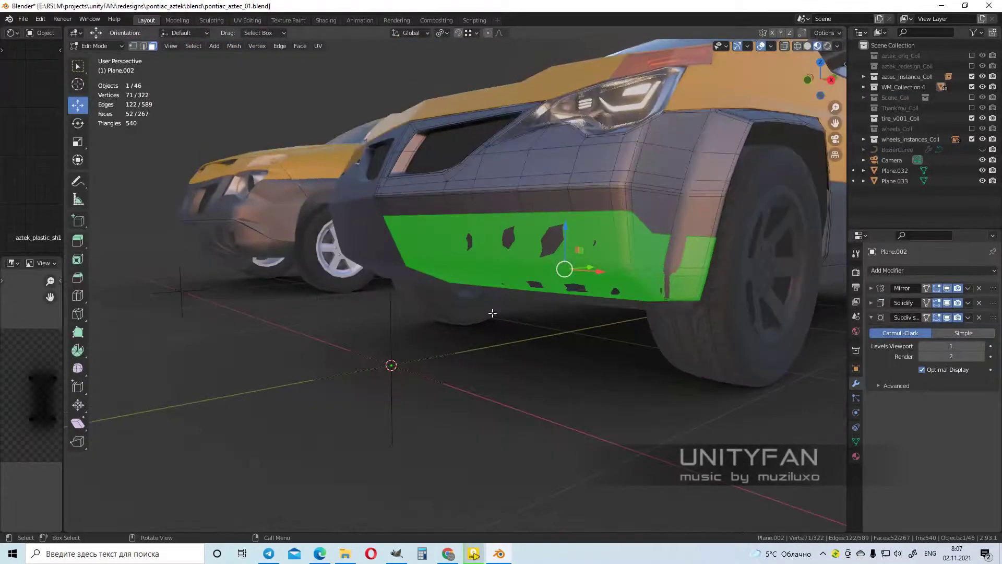
{"action": "key", "text": "Tab"}
{"action": "scroll", "coordinate": [566, 311], "scroll_direction": "down", "scroll_amount": 4}
{"action": "scroll", "coordinate": [590, 302], "scroll_direction": "up", "scroll_amount": 5}
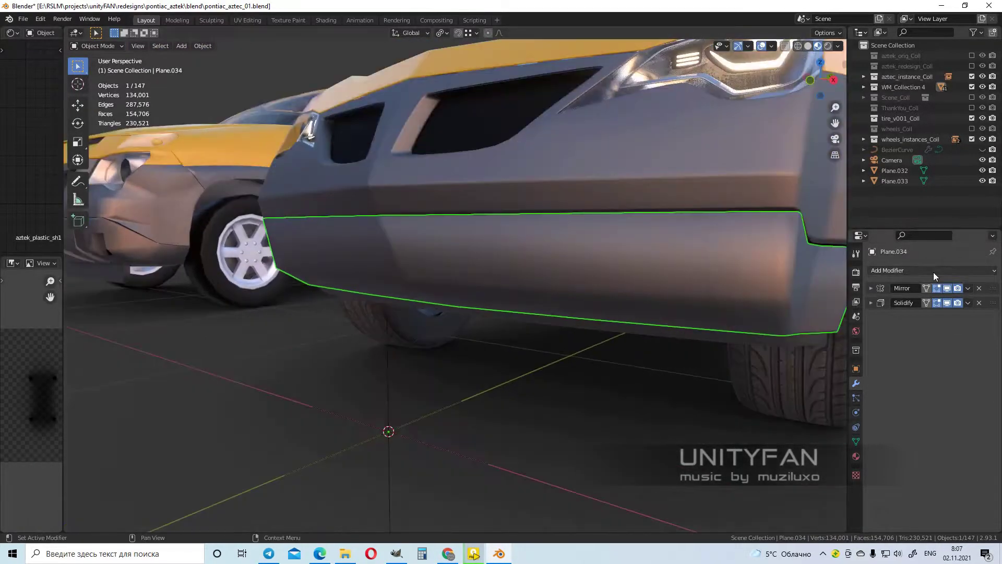
Add a 0.1 m Bevel and a Weighted Normal modifier to the lower bumper Plane.034, with auto smooth.
{"action": "left_click", "coordinate": [932, 270]}
{"action": "left_click", "coordinate": [785, 311]}
{"action": "middle_click_drag", "start_coordinate": [580, 307], "coordinate": [511, 308]}
{"action": "scroll", "coordinate": [511, 307], "scroll_direction": "up", "scroll_amount": 3}
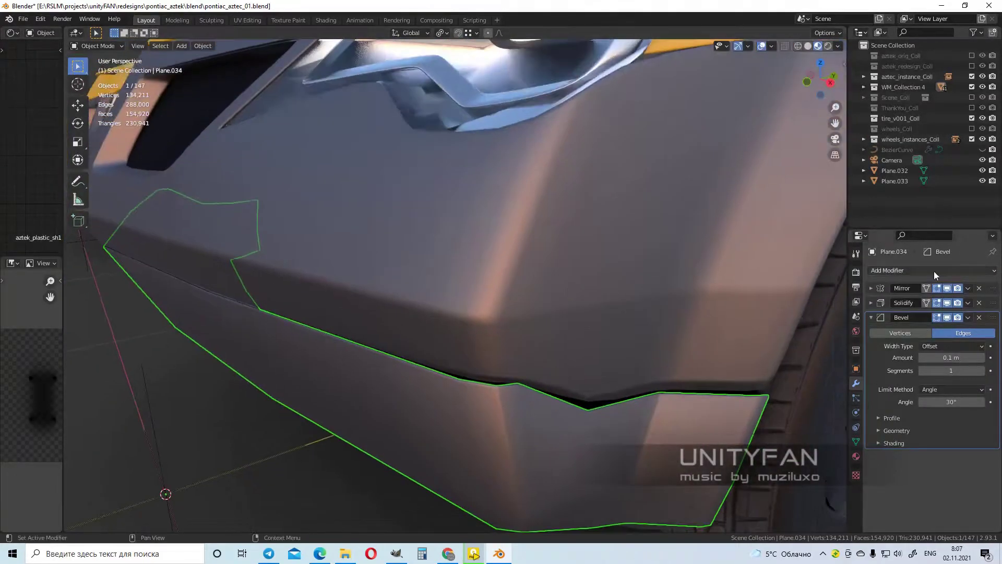
{"action": "left_click", "coordinate": [932, 270]}
{"action": "left_click", "coordinate": [702, 346]}
{"action": "scroll", "coordinate": [918, 502], "scroll_direction": "down", "scroll_amount": 2}
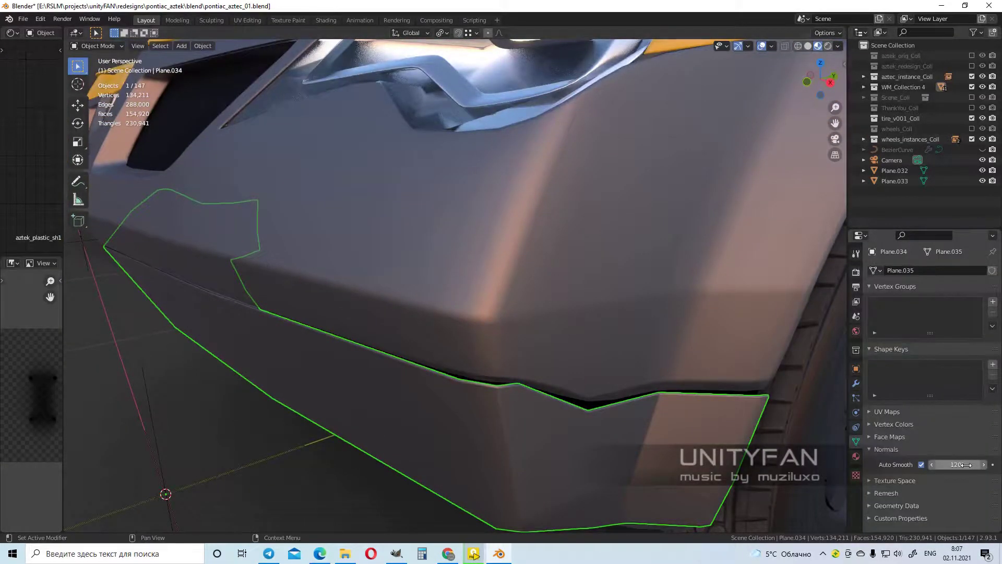
{"action": "scroll", "coordinate": [526, 315], "scroll_direction": "down", "scroll_amount": 5}
{"action": "scroll", "coordinate": [526, 315], "scroll_direction": "up", "scroll_amount": 5}
Merge the bumper's duplicate vertices by distance, then select the front fascia Plane.002.
{"action": "mouse_move", "coordinate": [525, 315]}
{"action": "middle_mouse_down"}
{"action": "mouse_move", "coordinate": [510, 370]}
{"action": "mouse_move", "coordinate": [842, 397]}
{"action": "middle_mouse_up"}
{"action": "key", "text": "Tab"}
{"action": "key", "text": "a"}
{"action": "key", "text": "Tab"}
{"action": "scroll", "coordinate": [510, 370], "scroll_direction": "up", "scroll_amount": 2}
{"action": "left_click", "coordinate": [503, 338]}
{"action": "scroll", "coordinate": [503, 339], "scroll_direction": "down", "scroll_amount": 4}
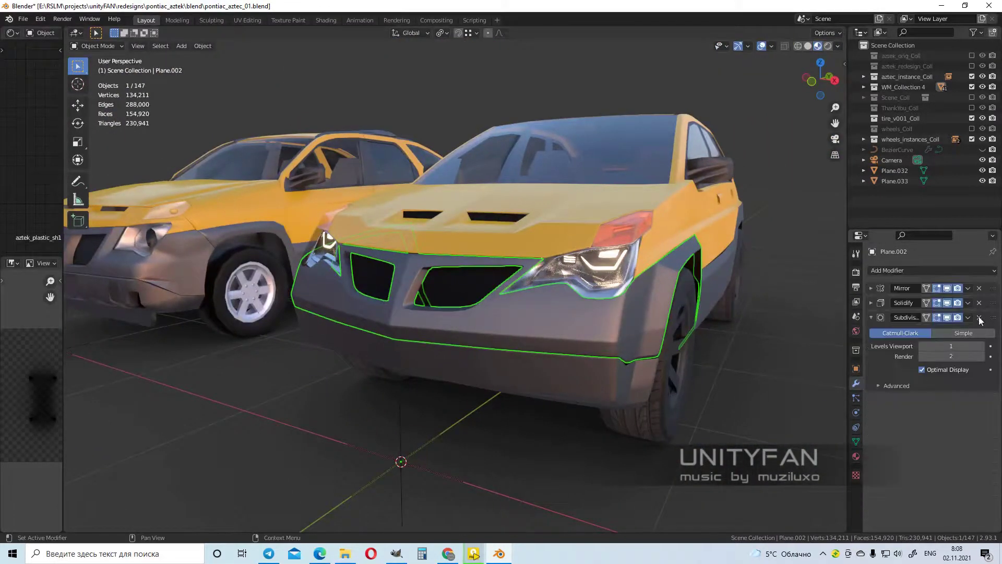
Replace the fascia's Subdivision modifier with Weighted Normal and Bevel modifiers.
{"action": "left_click", "coordinate": [980, 319]}
{"action": "middle_click_drag", "start_coordinate": [679, 313], "coordinate": [604, 319]}
{"action": "scroll", "coordinate": [603, 319], "scroll_direction": "up", "scroll_amount": 3}
{"action": "left_click", "coordinate": [931, 270]}
{"action": "left_click", "coordinate": [708, 345]}
{"action": "left_click", "coordinate": [932, 271]}
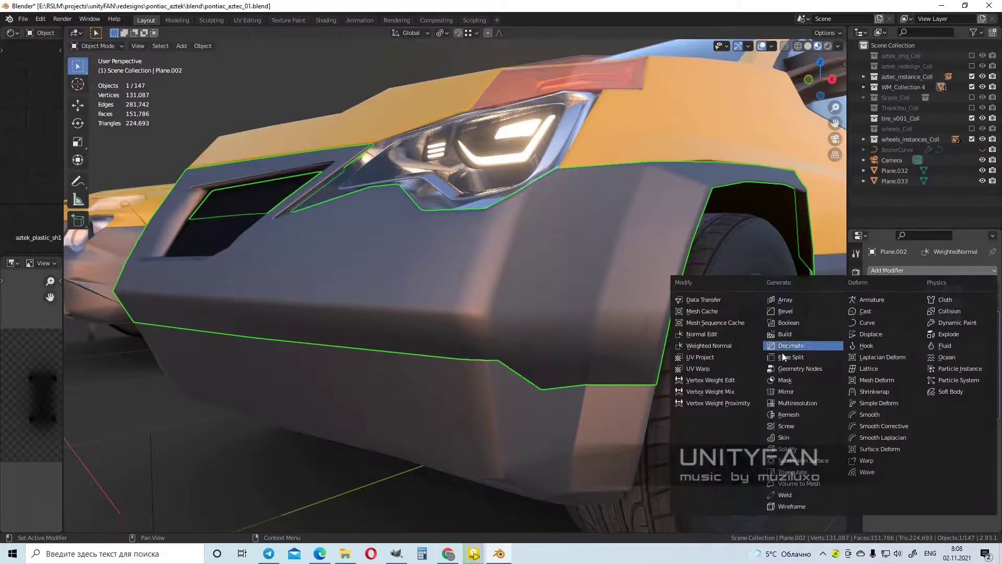
{"action": "left_click", "coordinate": [785, 311]}
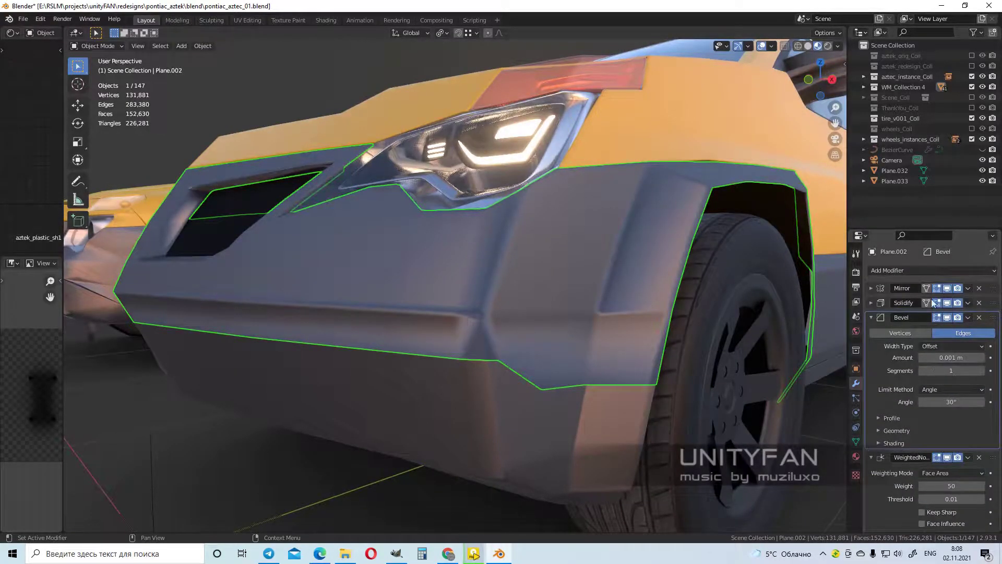
{"action": "scroll", "coordinate": [948, 396], "scroll_direction": "down", "scroll_amount": 1}
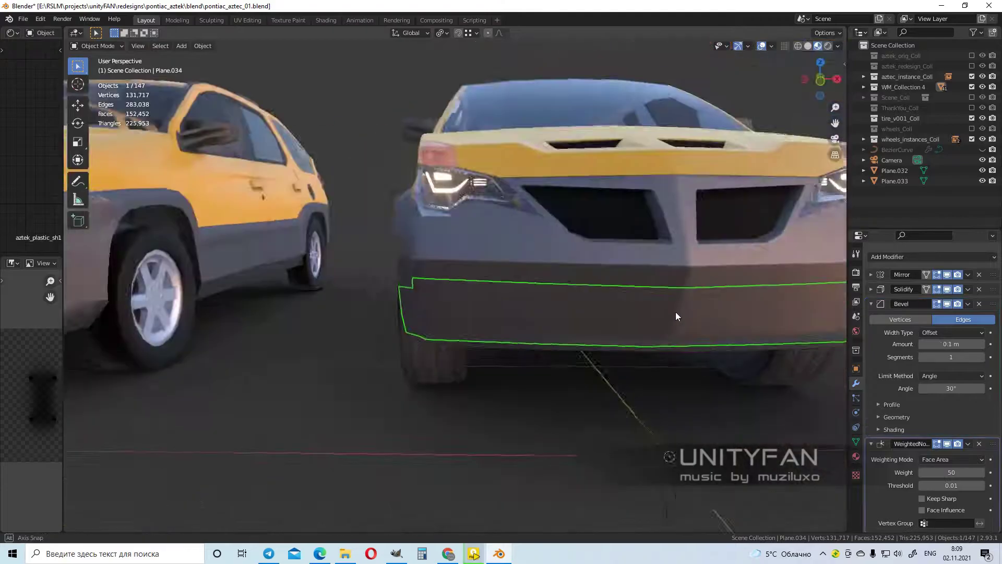
{"action": "mouse_move", "coordinate": [676, 311]}
{"action": "middle_mouse_down"}
{"action": "mouse_move", "coordinate": [568, 287]}
{"action": "mouse_move", "coordinate": [356, 306]}
{"action": "mouse_move", "coordinate": [466, 295]}
{"action": "middle_mouse_up"}
Append the LicensePlate object from 3d_Sketching_089.blend.
{"action": "left_click", "coordinate": [23, 19]}
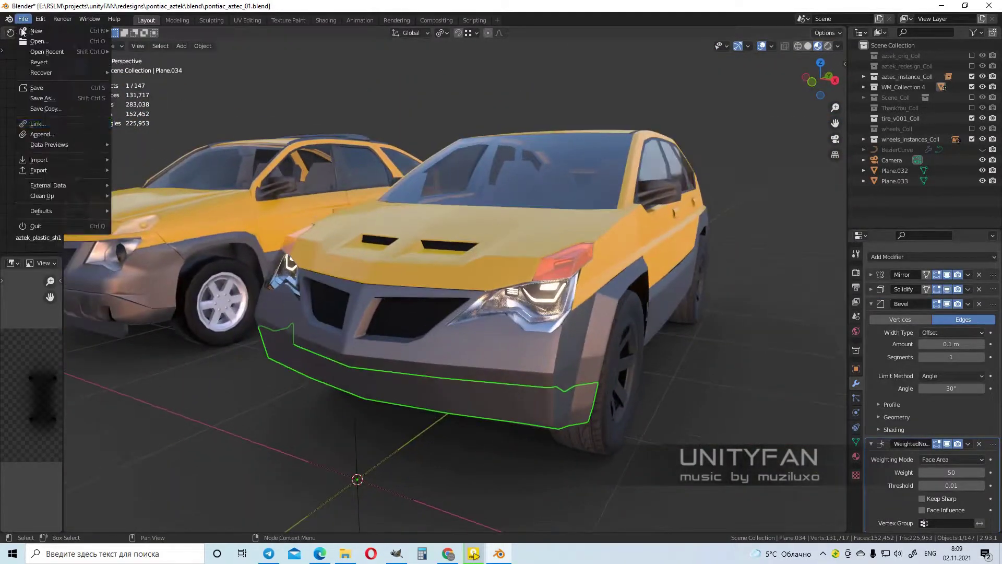
{"action": "left_click", "coordinate": [32, 132]}
{"action": "scroll", "coordinate": [442, 297], "scroll_direction": "down", "scroll_amount": 3}
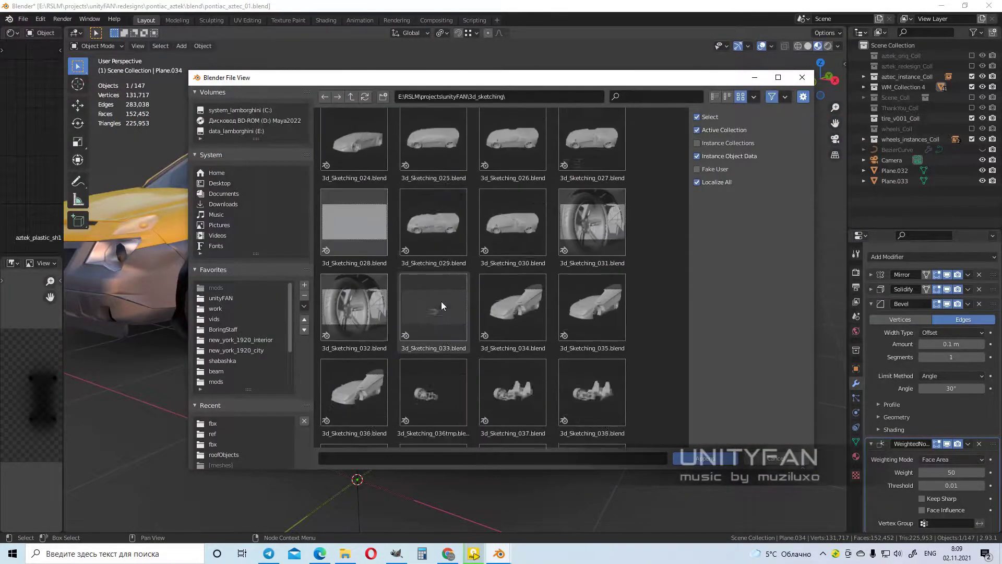
{"action": "double_click", "coordinate": [374, 254]}
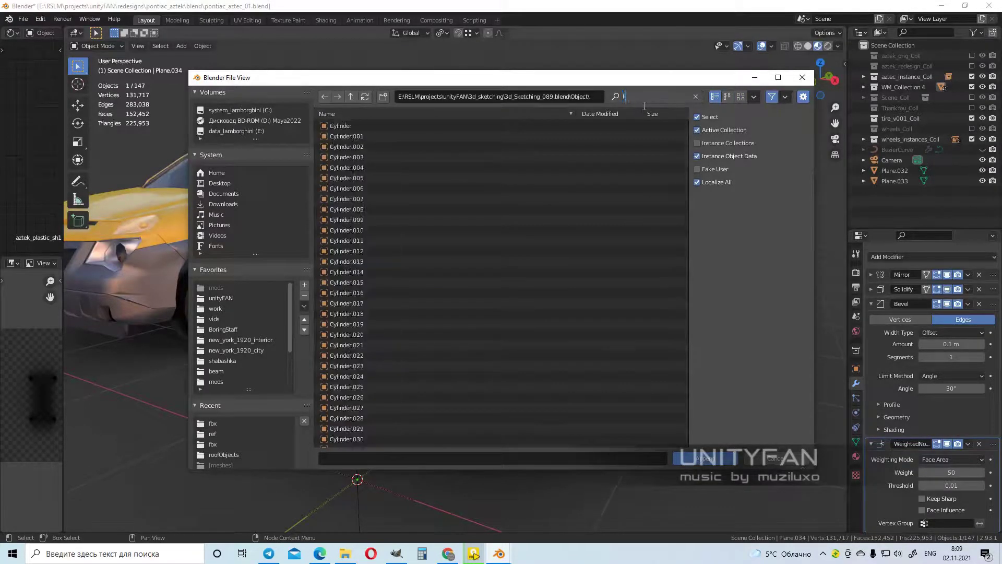
{"action": "left_click", "coordinate": [688, 459]}
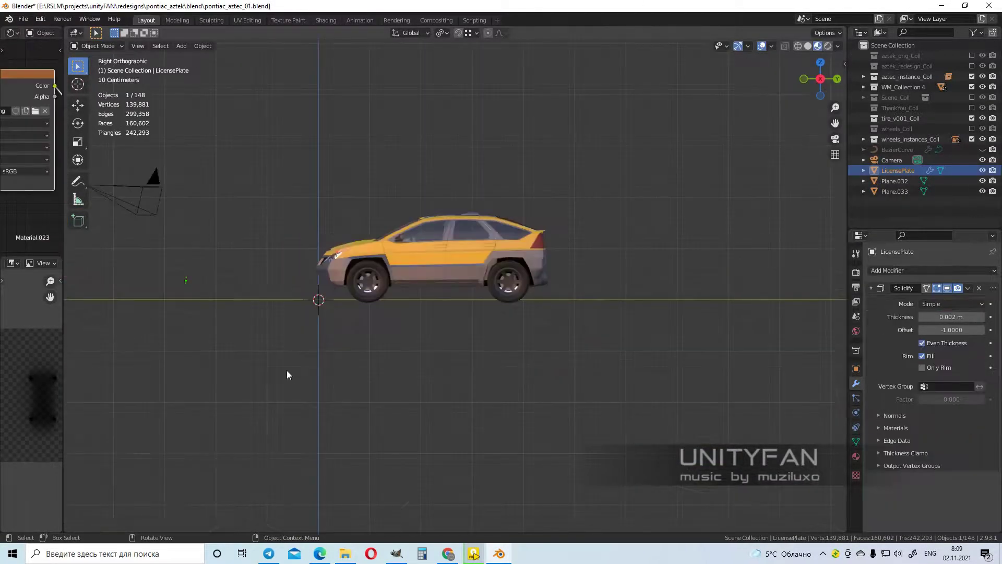
Rotate and move the LicensePlate into place on the front bumper.
{"action": "scroll", "coordinate": [339, 318], "scroll_direction": "up", "scroll_amount": 5}
{"action": "scroll", "coordinate": [393, 263], "scroll_direction": "up", "scroll_amount": 4}
{"action": "mouse_move", "coordinate": [386, 318]}
{"action": "middle_mouse_down"}
{"action": "mouse_move", "coordinate": [605, 363]}
{"action": "mouse_move", "coordinate": [517, 304]}
{"action": "middle_mouse_up"}
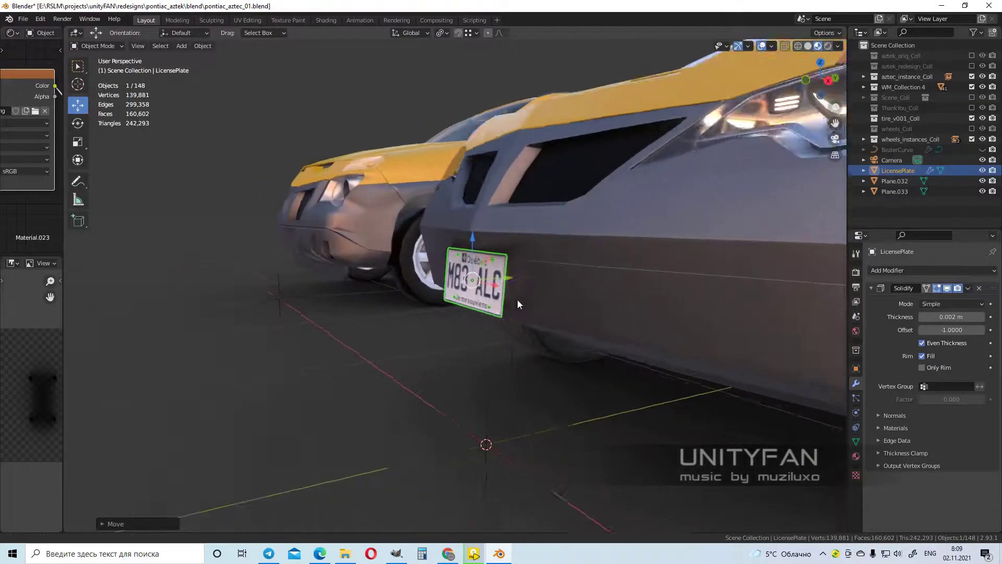
{"action": "scroll", "coordinate": [506, 282], "scroll_direction": "up", "scroll_amount": 8}
{"action": "key", "text": "shift+space"}
{"action": "key", "text": "r"}
{"action": "key", "text": "shift+space"}
{"action": "key", "text": "g"}
{"action": "key", "text": "g"}
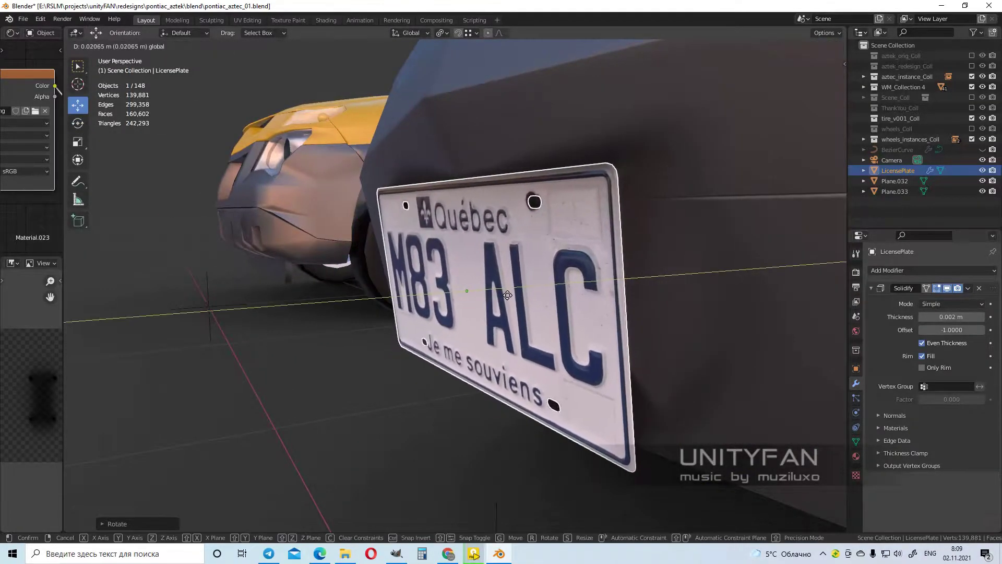
{"action": "left_click", "coordinate": [526, 298]}
{"action": "scroll", "coordinate": [526, 299], "scroll_direction": "down", "scroll_amount": 10}
{"action": "middle_click_drag", "start_coordinate": [571, 319], "coordinate": [534, 340]}
Duplicate the plate, rotate it in top view, and fit the copy onto the rear bumper.
{"action": "key", "text": "shift+d"}
{"action": "left_click", "coordinate": [529, 307]}
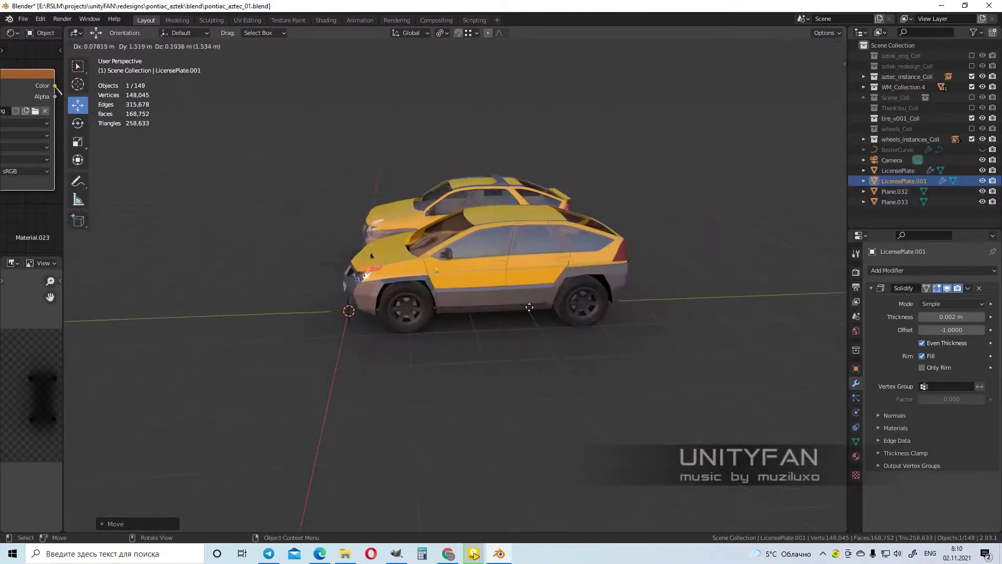
{"action": "key", "text": "KP_7"}
{"action": "scroll", "coordinate": [573, 296], "scroll_direction": "up", "scroll_amount": 5}
{"action": "key", "text": "r"}
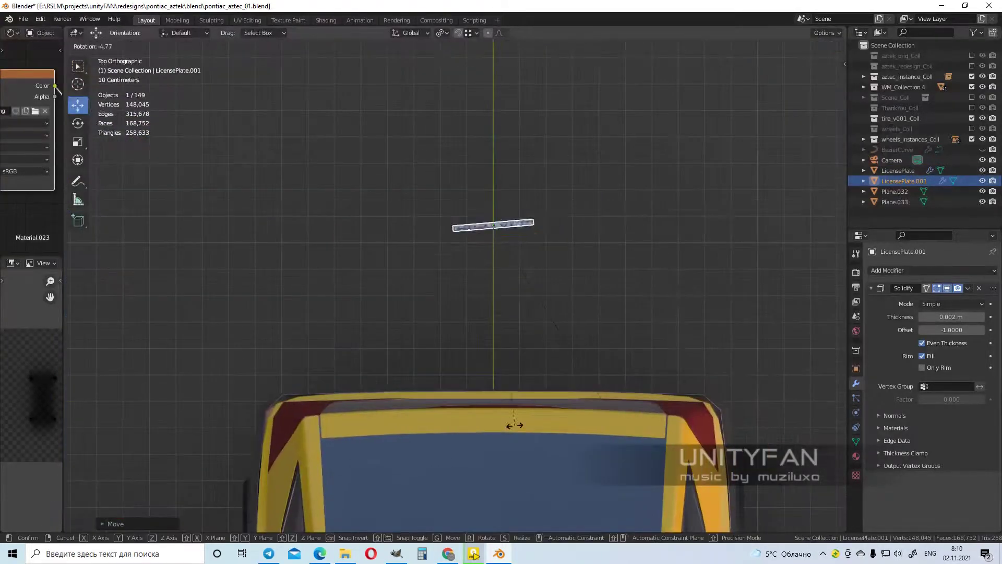
{"action": "middle_click_drag", "start_coordinate": [493, 215], "coordinate": [472, 248]}
{"action": "key", "text": "g"}
{"action": "left_click", "coordinate": [430, 220]}
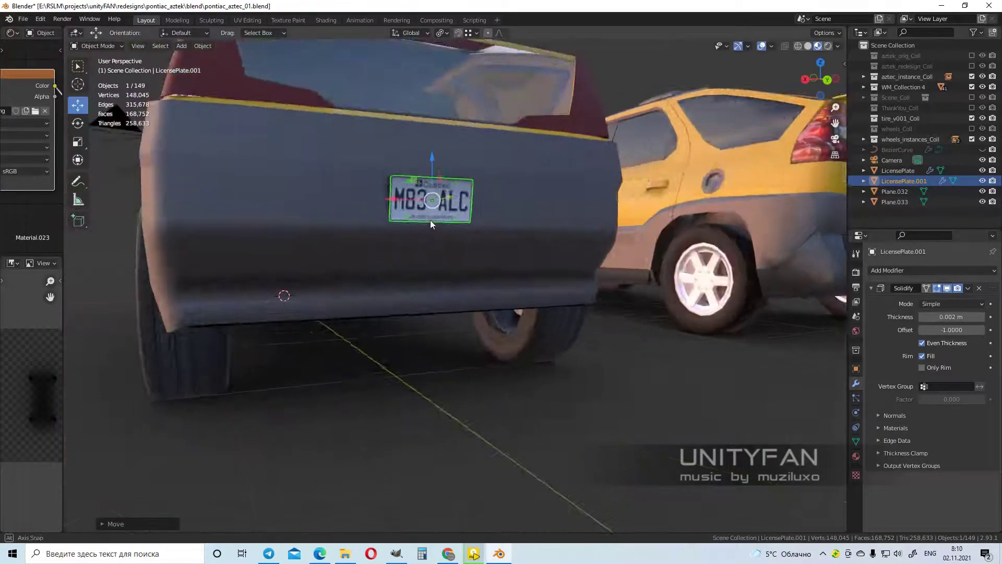
{"action": "middle_click_drag", "start_coordinate": [430, 220], "coordinate": [599, 252]}
{"action": "scroll", "coordinate": [599, 252], "scroll_direction": "down", "scroll_amount": 4}
{"action": "left_click", "coordinate": [599, 251]}
{"action": "scroll", "coordinate": [376, 345], "scroll_direction": "down", "scroll_amount": 3}
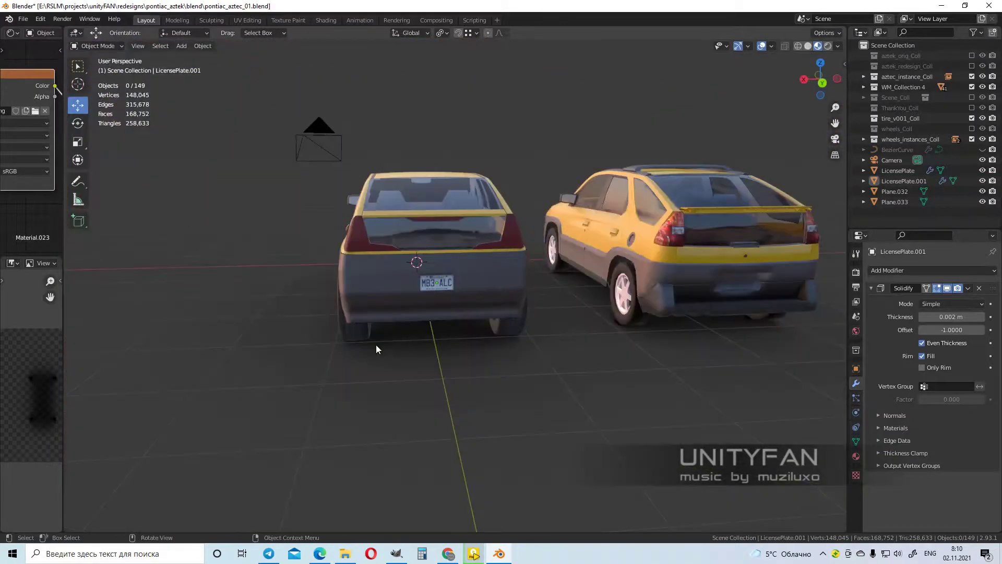
{"action": "mouse_move", "coordinate": [375, 344]}
{"action": "middle_mouse_down"}
{"action": "mouse_move", "coordinate": [406, 321]}
{"action": "mouse_move", "coordinate": [562, 305]}
{"action": "mouse_move", "coordinate": [581, 270]}
{"action": "mouse_move", "coordinate": [563, 286]}
{"action": "mouse_move", "coordinate": [505, 290]}
{"action": "middle_mouse_up"}
{"action": "left_click", "coordinate": [504, 294]}
Dissolve the extra edges at the corner of the lower bumper Plane.034 in edge select mode.
{"action": "scroll", "coordinate": [549, 288], "scroll_direction": "up", "scroll_amount": 4}
{"action": "left_click", "coordinate": [552, 288]}
{"action": "key", "text": "Tab"}
{"action": "scroll", "coordinate": [559, 264], "scroll_direction": "up", "scroll_amount": 5}
{"action": "key", "text": "2"}
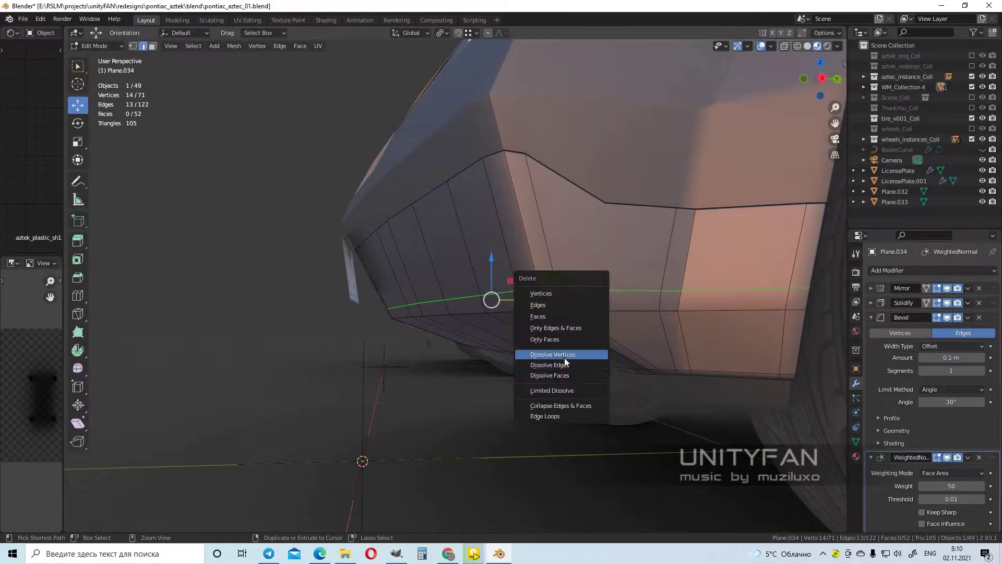
{"action": "left_click", "coordinate": [565, 364]}
{"action": "middle_click_drag", "start_coordinate": [565, 365], "coordinate": [418, 311]}
{"action": "scroll", "coordinate": [418, 311], "scroll_direction": "up", "scroll_amount": 3}
{"action": "mouse_move", "coordinate": [577, 251]}
{"action": "middle_mouse_down"}
{"action": "mouse_move", "coordinate": [534, 296]}
{"action": "mouse_move", "coordinate": [514, 264]}
{"action": "mouse_move", "coordinate": [589, 392]}
{"action": "middle_mouse_up"}
Select the bumper's diagonal corner edge and horizontal edge loop, then leave Edit Mode.
{"action": "left_click", "coordinate": [534, 295], "text": "alt"}
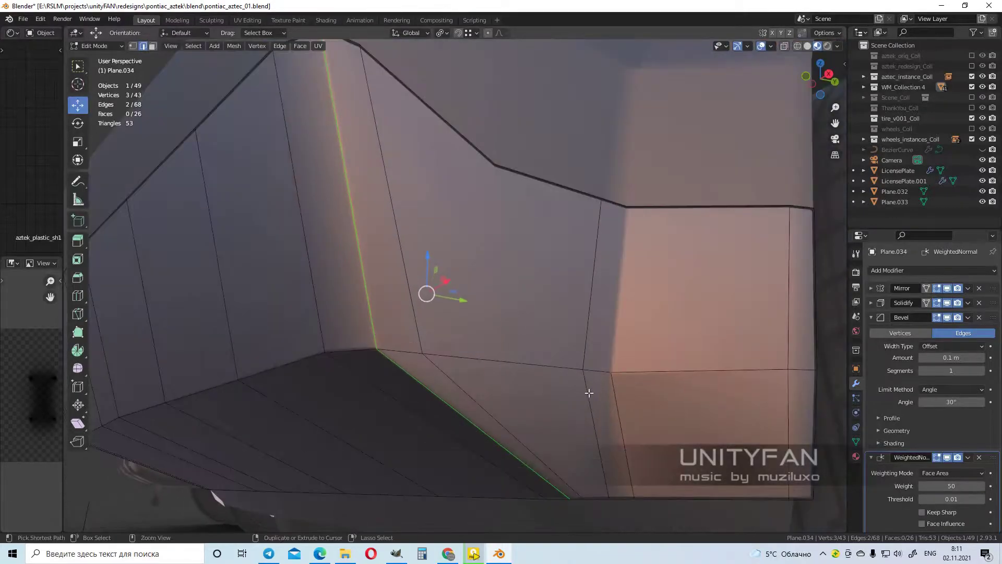
{"action": "scroll", "coordinate": [600, 399], "scroll_direction": "down", "scroll_amount": 5}
{"action": "left_click", "coordinate": [496, 304], "text": "alt"}
{"action": "mouse_move", "coordinate": [721, 278]}
{"action": "middle_mouse_down"}
{"action": "mouse_move", "coordinate": [496, 304]}
{"action": "mouse_move", "coordinate": [498, 295]}
{"action": "mouse_move", "coordinate": [624, 380]}
{"action": "middle_mouse_up"}
{"action": "scroll", "coordinate": [497, 304], "scroll_direction": "up", "scroll_amount": 5}
{"action": "scroll", "coordinate": [507, 343], "scroll_direction": "down", "scroll_amount": 4}
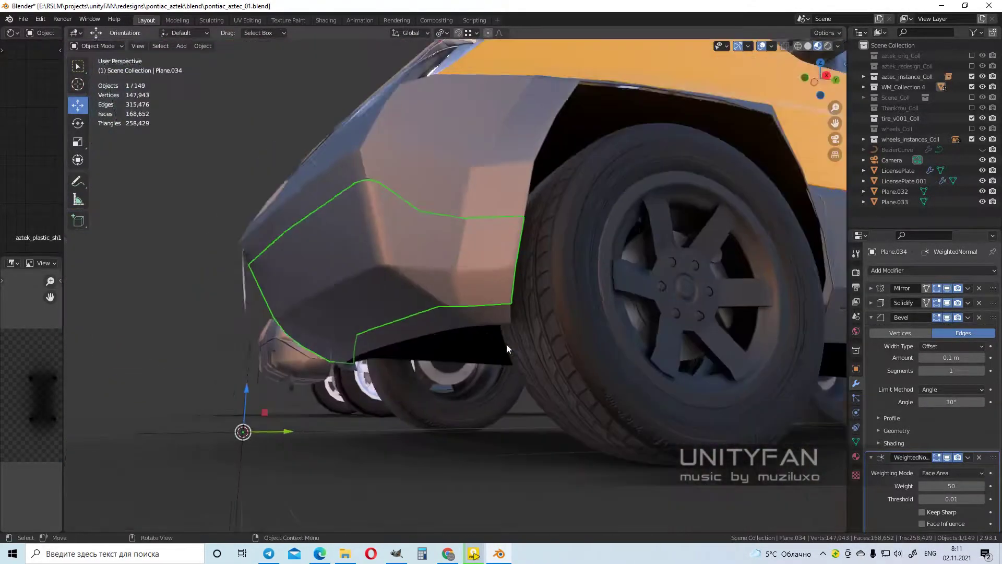
{"action": "key", "text": "Tab"}
{"action": "middle_click_drag", "start_coordinate": [506, 343], "coordinate": [624, 263]}
Inspect Plane.034's selected edge loop in Edit Mode and the car front in Object Mode.
{"action": "scroll", "coordinate": [624, 263], "scroll_direction": "down", "scroll_amount": 4}
{"action": "middle_click_drag", "start_coordinate": [629, 311], "coordinate": [506, 298]}
{"action": "key", "text": "Tab"}
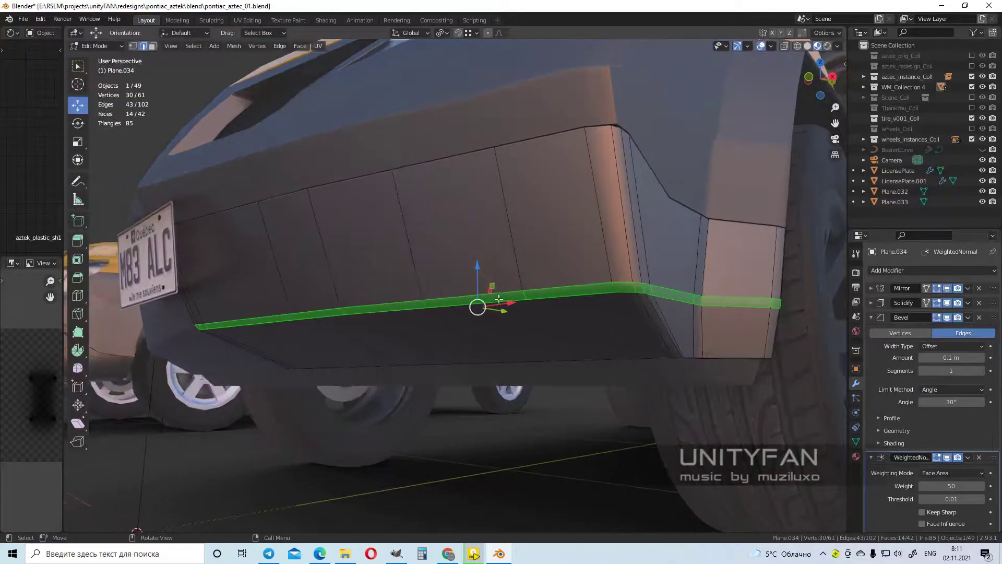
{"action": "scroll", "coordinate": [402, 324], "scroll_direction": "up", "scroll_amount": 3}
{"action": "scroll", "coordinate": [402, 324], "scroll_direction": "up", "scroll_amount": 3}
{"action": "middle_click_drag", "start_coordinate": [401, 324], "coordinate": [130, 99]}
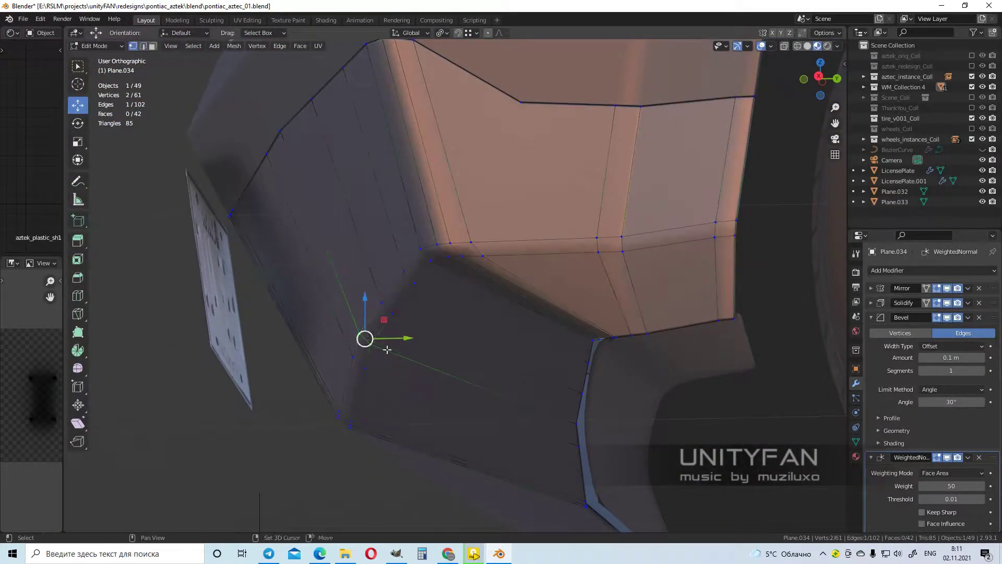
{"action": "middle_click_drag", "start_coordinate": [388, 384], "coordinate": [305, 215]}
{"action": "key", "text": "Tab"}
{"action": "scroll", "coordinate": [334, 203], "scroll_direction": "down", "scroll_amount": 3}
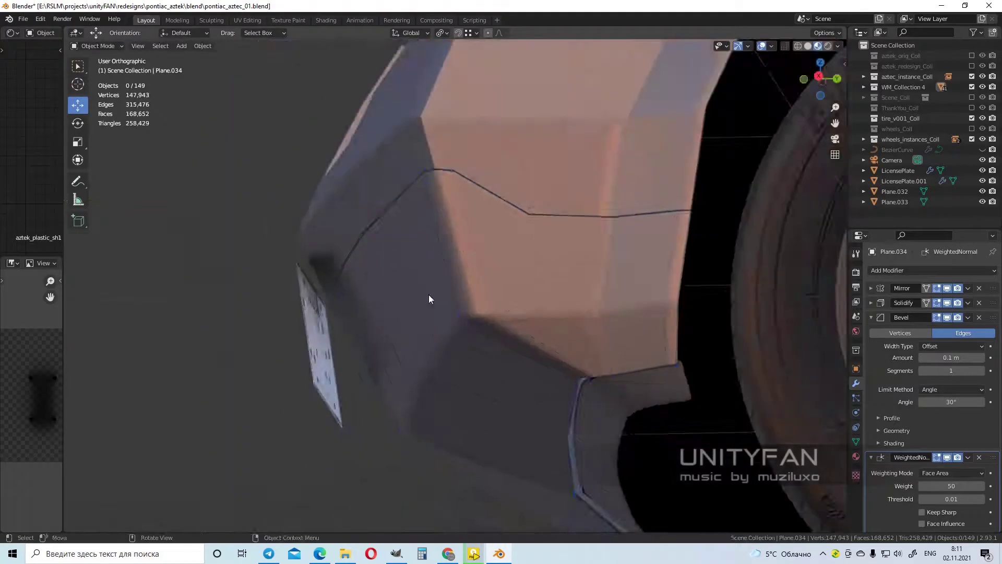
{"action": "mouse_move", "coordinate": [430, 298]}
{"action": "middle_mouse_down"}
{"action": "mouse_move", "coordinate": [620, 329]}
{"action": "mouse_move", "coordinate": [579, 368]}
{"action": "middle_mouse_up"}
{"action": "scroll", "coordinate": [616, 333], "scroll_direction": "up", "scroll_amount": 2}
Knife-cut new edges beside the license plate and scale the selected corner vertices.
{"action": "key", "text": "Tab"}
{"action": "scroll", "coordinate": [579, 368], "scroll_direction": "up", "scroll_amount": 5}
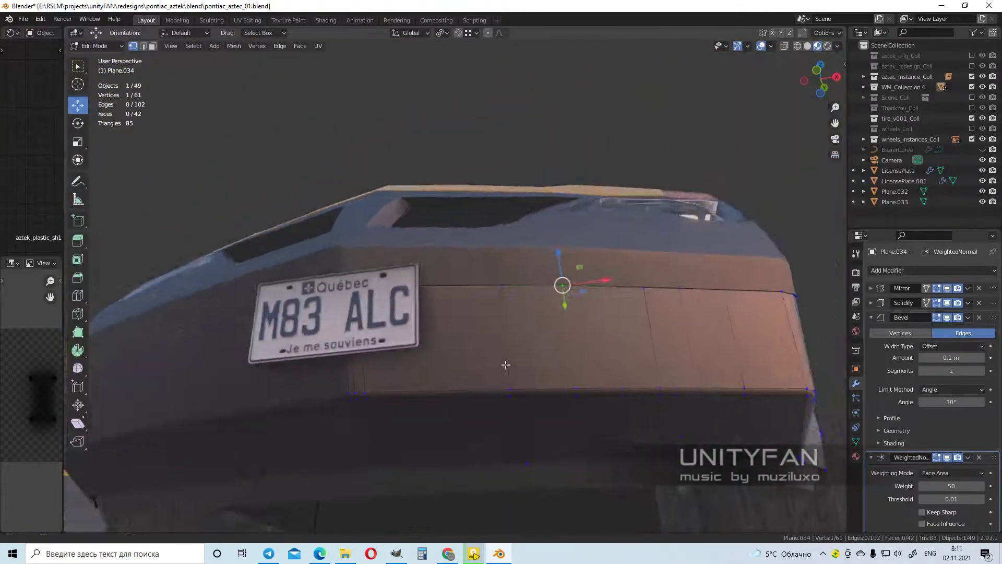
{"action": "middle_click_drag", "start_coordinate": [562, 284], "coordinate": [439, 356]}
{"action": "scroll", "coordinate": [511, 346], "scroll_direction": "down", "scroll_amount": 2}
{"action": "mouse_move", "coordinate": [510, 346]}
{"action": "middle_mouse_down"}
{"action": "mouse_move", "coordinate": [439, 364]}
{"action": "mouse_move", "coordinate": [461, 364]}
{"action": "middle_mouse_up"}
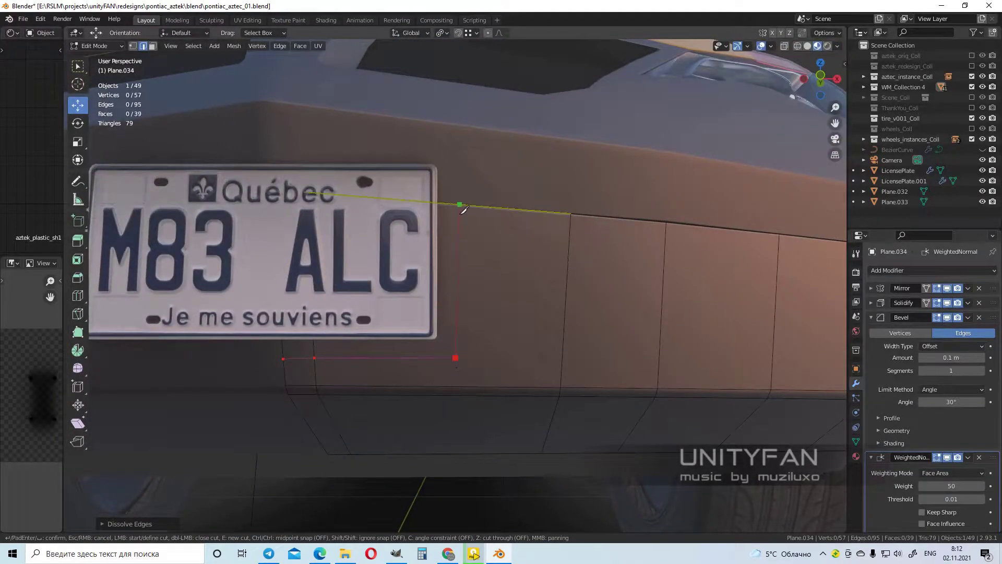
{"action": "key", "text": "Return"}
{"action": "middle_click_drag", "start_coordinate": [463, 209], "coordinate": [246, 414]}
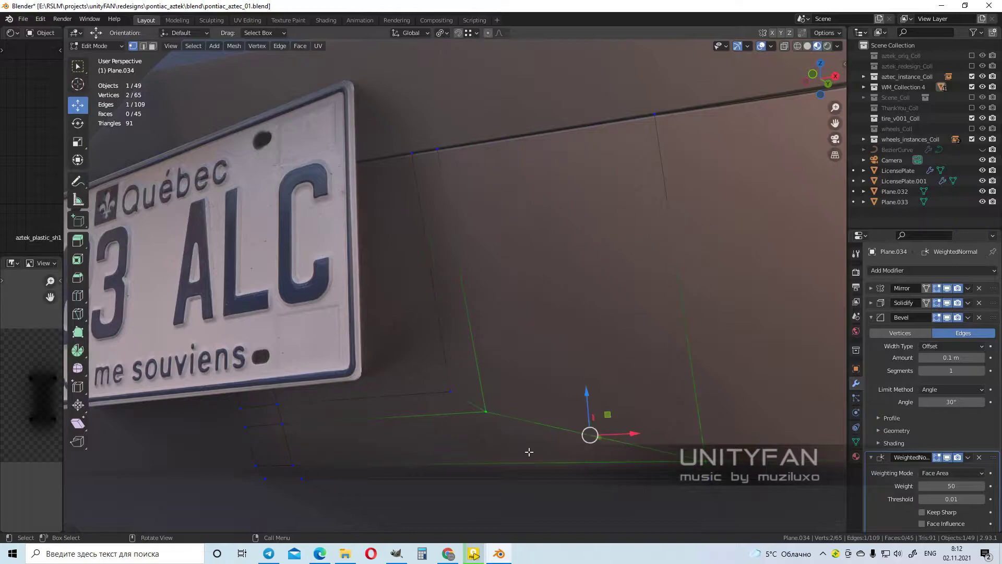
{"action": "left_click", "coordinate": [294, 409], "text": "shift"}
{"action": "middle_click_drag", "start_coordinate": [293, 409], "coordinate": [479, 378]}
{"action": "mouse_move", "coordinate": [416, 373]}
{"action": "middle_mouse_down"}
{"action": "mouse_move", "coordinate": [425, 378]}
{"action": "mouse_move", "coordinate": [346, 362]}
{"action": "middle_mouse_up"}
{"action": "key", "text": "Return"}
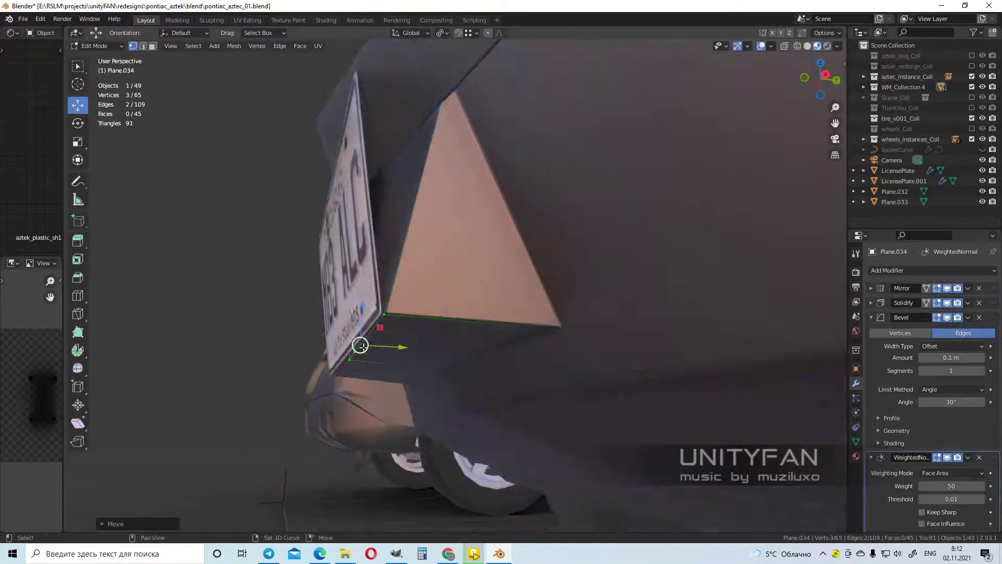
Move the stray plate-corner vertex onto its neighbour so the two merge.
{"action": "left_click", "coordinate": [439, 363]}
{"action": "key", "text": "g"}
{"action": "left_click", "coordinate": [500, 370]}
{"action": "scroll", "coordinate": [500, 370], "scroll_direction": "down", "scroll_amount": 5}
{"action": "mouse_move", "coordinate": [447, 325]}
{"action": "middle_mouse_down"}
{"action": "mouse_move", "coordinate": [477, 271]}
{"action": "mouse_move", "coordinate": [511, 351]}
{"action": "mouse_move", "coordinate": [495, 394]}
{"action": "mouse_move", "coordinate": [609, 360]}
{"action": "mouse_move", "coordinate": [521, 385]}
{"action": "mouse_move", "coordinate": [451, 361]}
{"action": "mouse_move", "coordinate": [531, 379]}
{"action": "middle_mouse_up"}
{"action": "scroll", "coordinate": [495, 394], "scroll_direction": "down", "scroll_amount": 4}
{"action": "scroll", "coordinate": [503, 384], "scroll_direction": "up", "scroll_amount": 5}
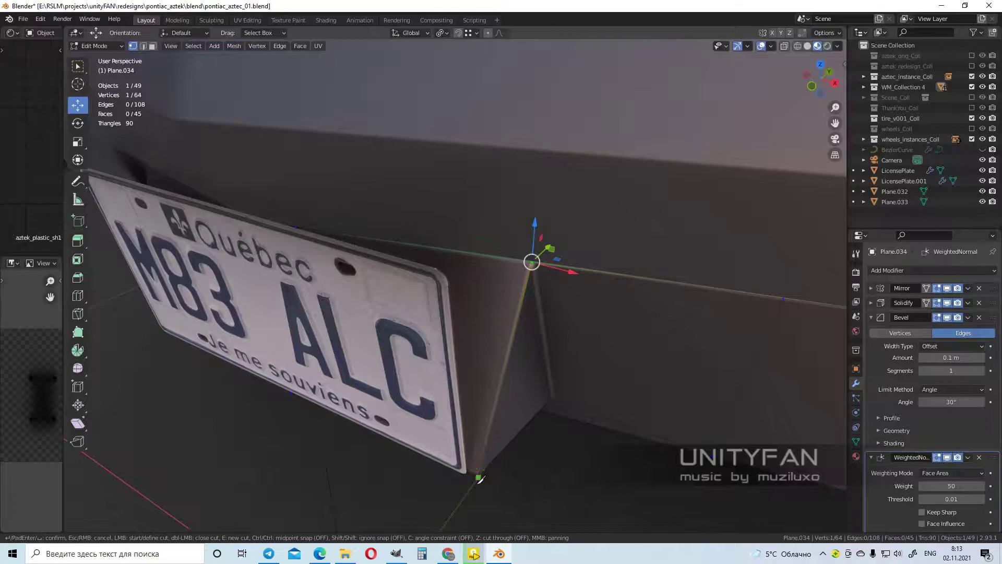
Select the remaining corner vertex and join the triangular faces into one quad.
{"action": "middle_click_drag", "start_coordinate": [502, 264], "coordinate": [483, 321]}
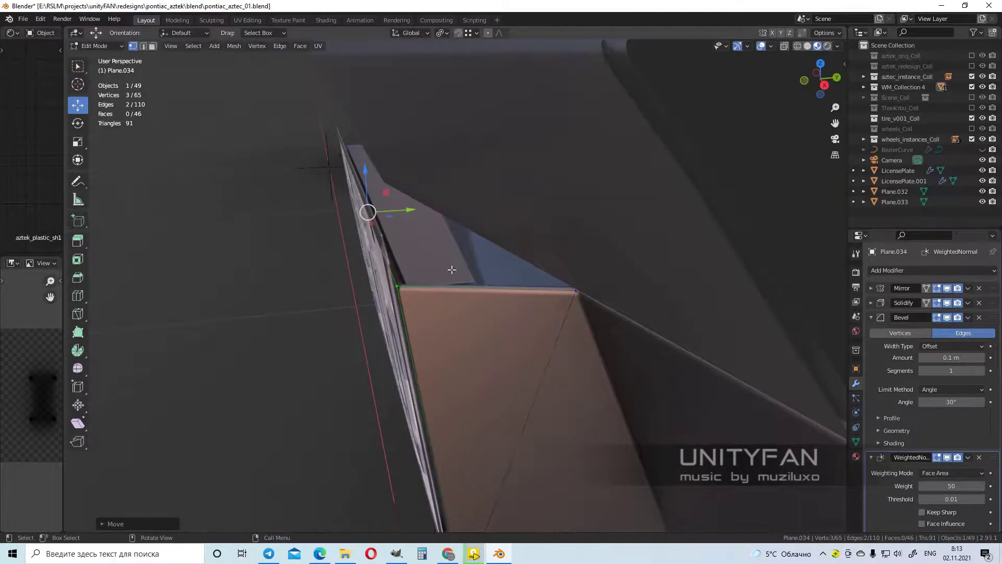
{"action": "mouse_move", "coordinate": [451, 269]}
{"action": "middle_mouse_down"}
{"action": "mouse_move", "coordinate": [525, 279]}
{"action": "mouse_move", "coordinate": [194, 86]}
{"action": "middle_mouse_up"}
{"action": "left_click", "coordinate": [511, 262]}
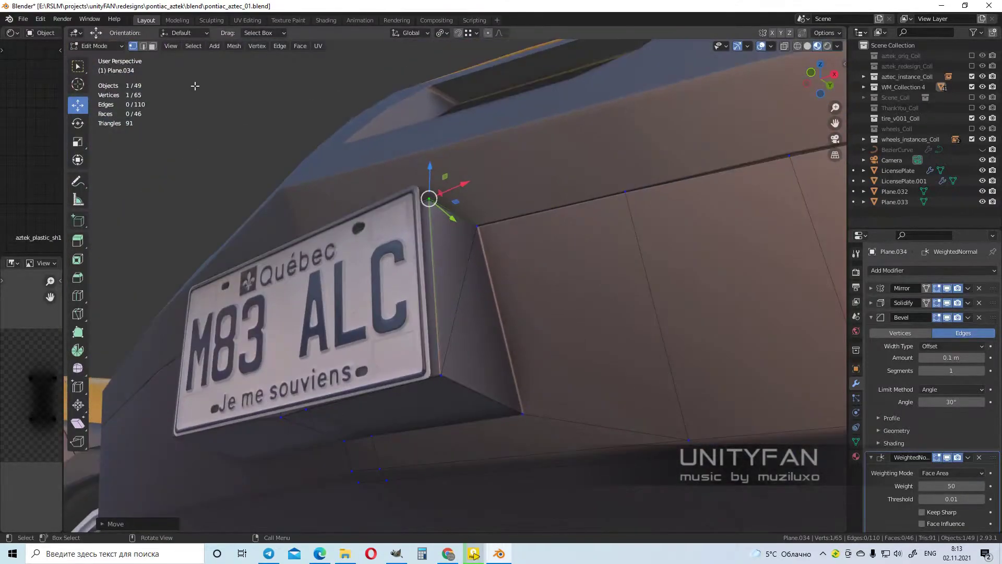
{"action": "key", "text": "ctrl+z"}
{"action": "mouse_move", "coordinate": [488, 315]}
{"action": "middle_mouse_down"}
{"action": "mouse_move", "coordinate": [540, 355]}
{"action": "mouse_move", "coordinate": [334, 220]}
{"action": "middle_mouse_up"}
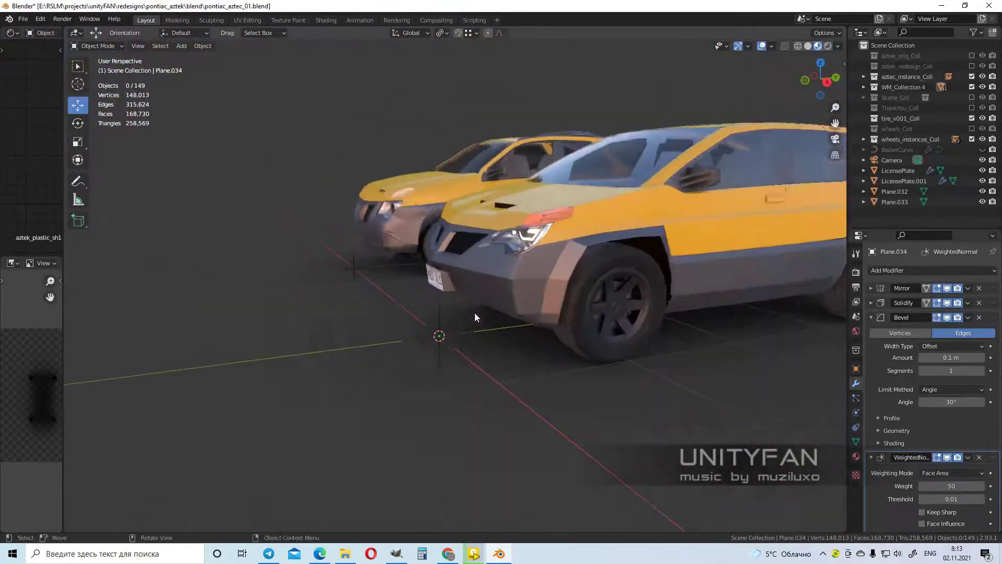
Select the plate mount's side face beside the license plate and switch to edge selection.
{"action": "middle_click_drag", "start_coordinate": [477, 319], "coordinate": [486, 306]}
{"action": "scroll", "coordinate": [449, 307], "scroll_direction": "up", "scroll_amount": 5}
{"action": "left_click", "coordinate": [399, 258]}
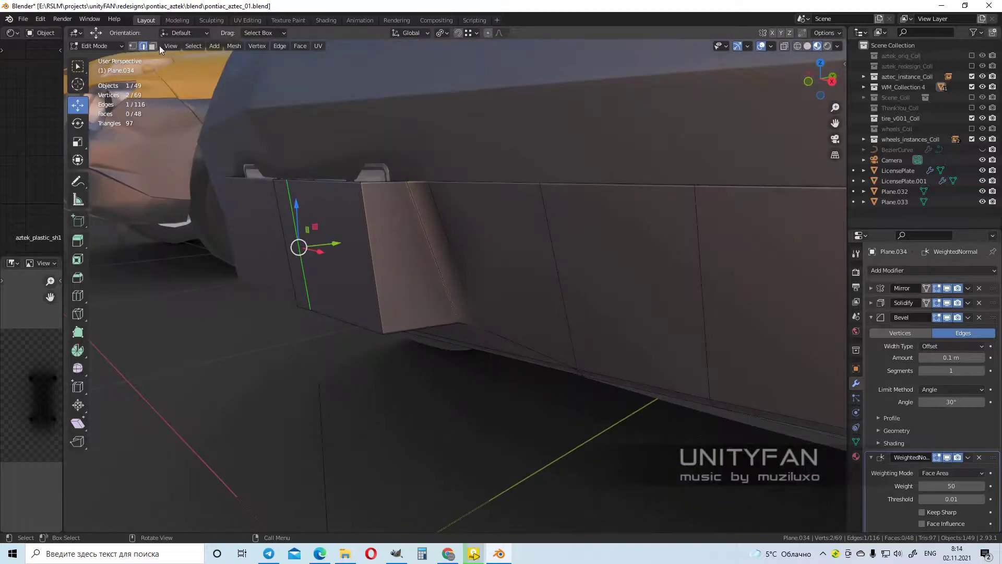
{"action": "left_click", "coordinate": [152, 46]}
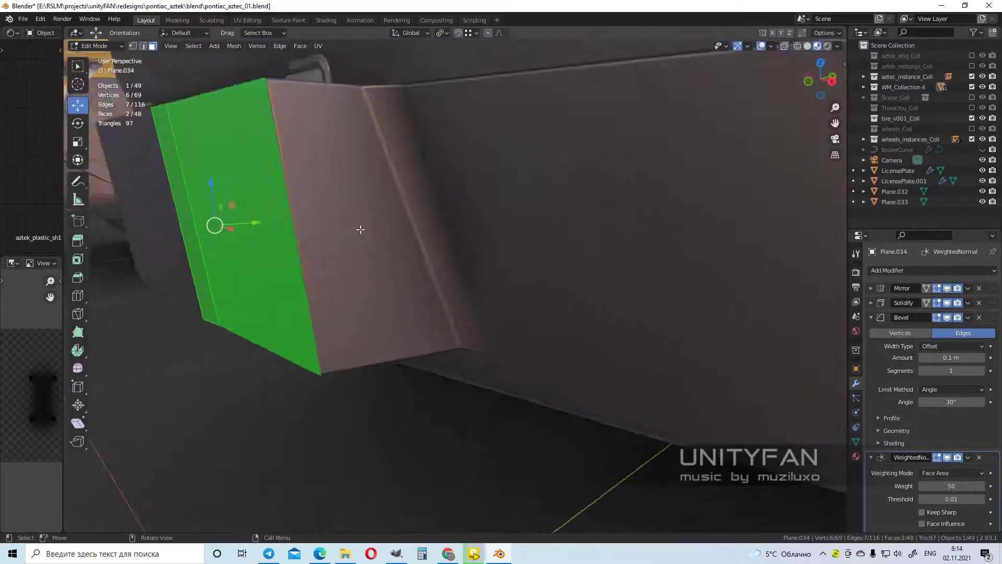
{"action": "mouse_move", "coordinate": [360, 226]}
{"action": "middle_mouse_down"}
{"action": "mouse_move", "coordinate": [443, 265]}
{"action": "mouse_move", "coordinate": [398, 236]}
{"action": "middle_mouse_up"}
{"action": "key", "text": "2"}
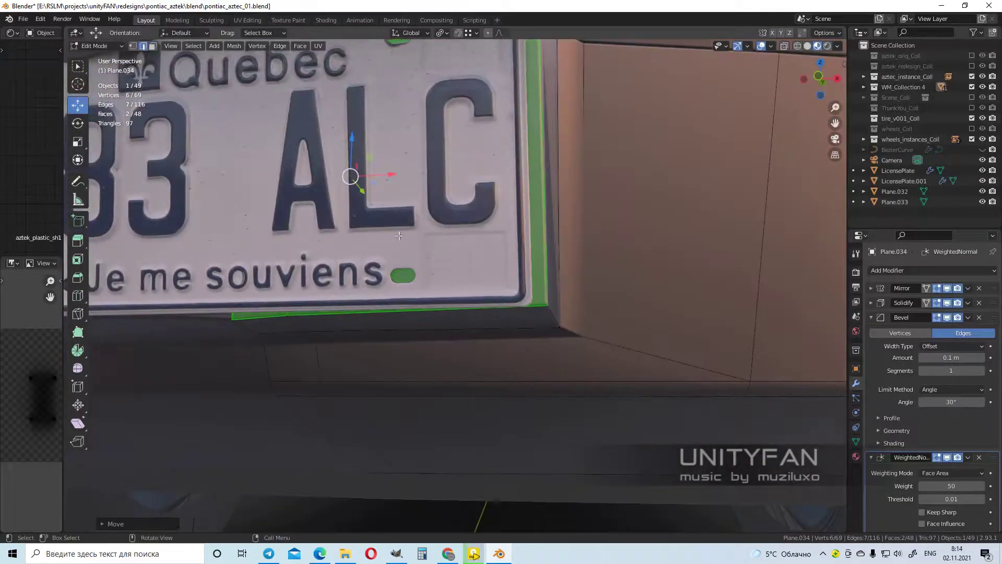
{"action": "scroll", "coordinate": [419, 367], "scroll_direction": "down", "scroll_amount": 3}
{"action": "mouse_move", "coordinate": [436, 336]}
{"action": "middle_mouse_down"}
{"action": "mouse_move", "coordinate": [351, 347]}
{"action": "mouse_move", "coordinate": [406, 302]}
{"action": "middle_mouse_up"}
Move the mount's corner vertex snugly behind the license plate and leave Edit Mode.
{"action": "middle_click_drag", "start_coordinate": [509, 217], "coordinate": [621, 322]}
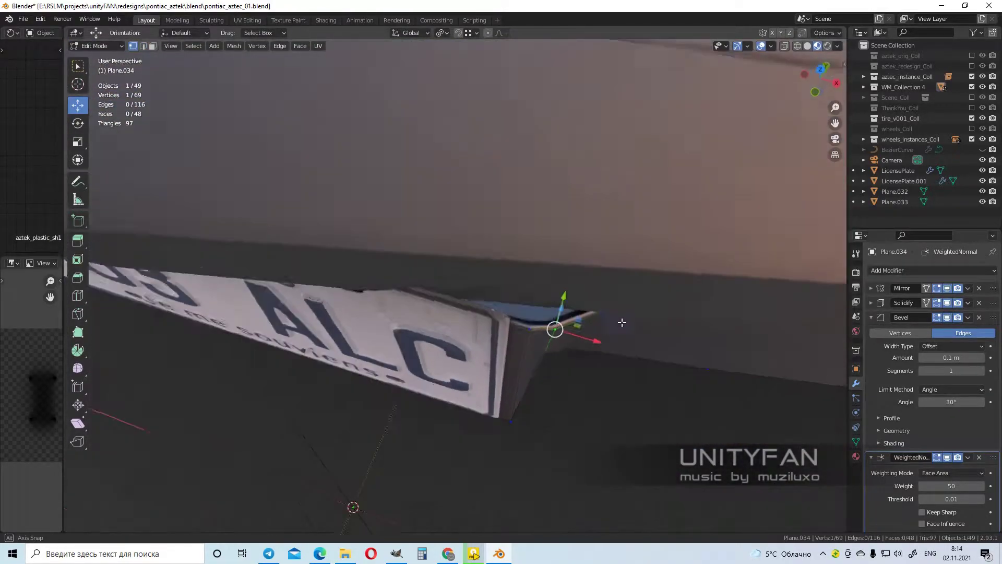
{"action": "left_click", "coordinate": [558, 327]}
{"action": "scroll", "coordinate": [562, 293], "scroll_direction": "down", "scroll_amount": 5}
{"action": "scroll", "coordinate": [568, 167], "scroll_direction": "up", "scroll_amount": 5}
{"action": "middle_click_drag", "start_coordinate": [568, 168], "coordinate": [459, 223]}
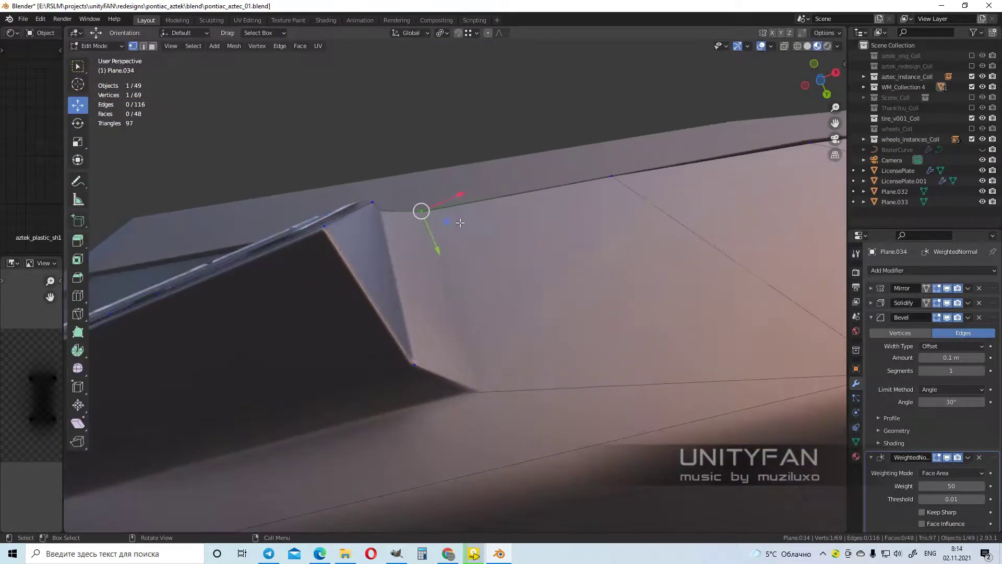
{"action": "mouse_move", "coordinate": [513, 385]}
{"action": "middle_mouse_down"}
{"action": "mouse_move", "coordinate": [470, 365]}
{"action": "mouse_move", "coordinate": [405, 293]}
{"action": "mouse_move", "coordinate": [550, 281]}
{"action": "middle_mouse_up"}
{"action": "scroll", "coordinate": [470, 365], "scroll_direction": "down", "scroll_amount": 4}
{"action": "key", "text": "Tab"}
Edit the upper body panel Plane.002 and dissolve a vertical edge loop near the headlights.
{"action": "scroll", "coordinate": [550, 281], "scroll_direction": "up", "scroll_amount": 4}
{"action": "left_click", "coordinate": [469, 246]}
{"action": "key", "text": "Tab"}
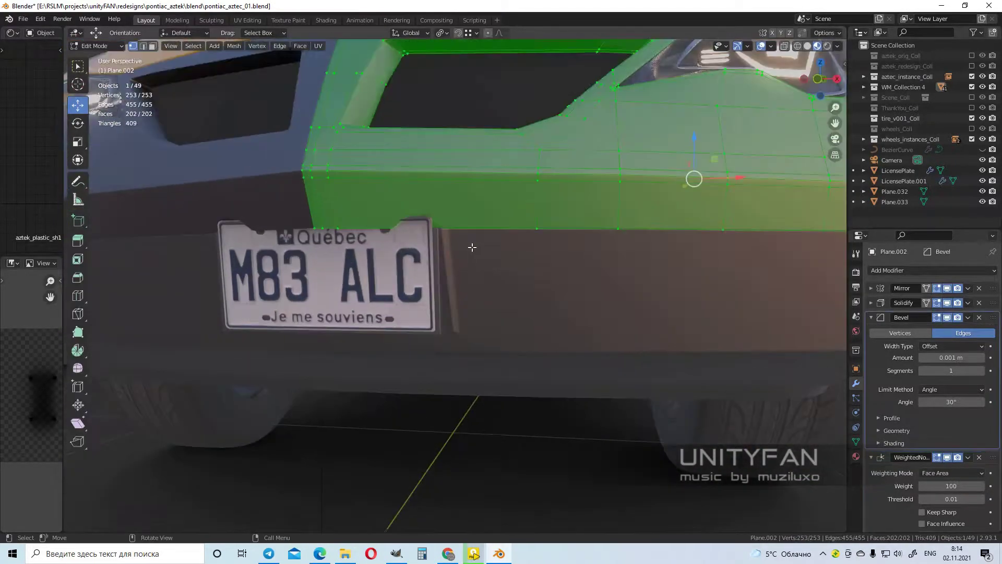
{"action": "middle_click_drag", "start_coordinate": [457, 297], "coordinate": [525, 291]}
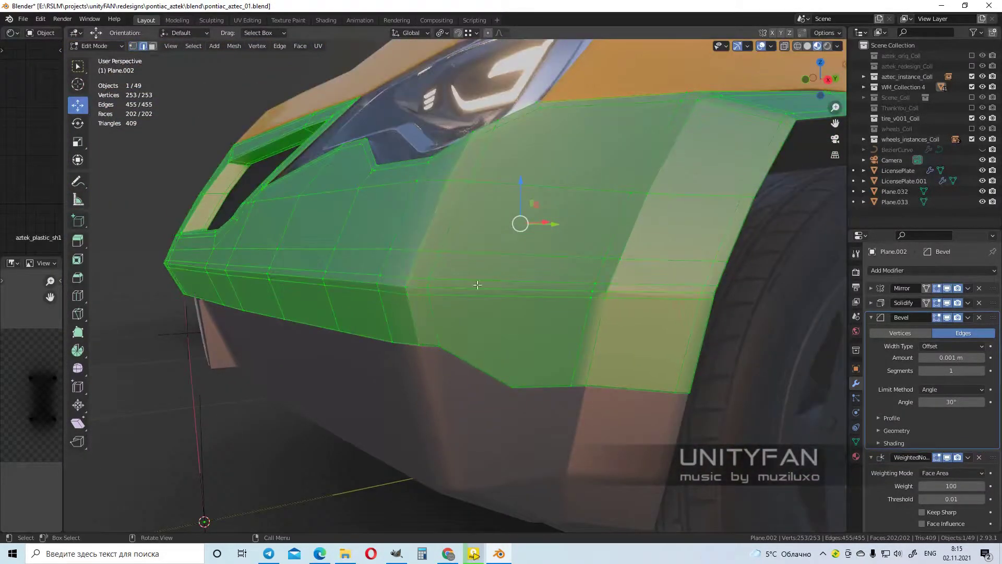
{"action": "left_click", "coordinate": [487, 280], "text": "alt"}
{"action": "key", "text": "ctrl+x"}
Bevel the panel's horizontal crease loop.
{"action": "middle_click_drag", "start_coordinate": [629, 314], "coordinate": [522, 292]}
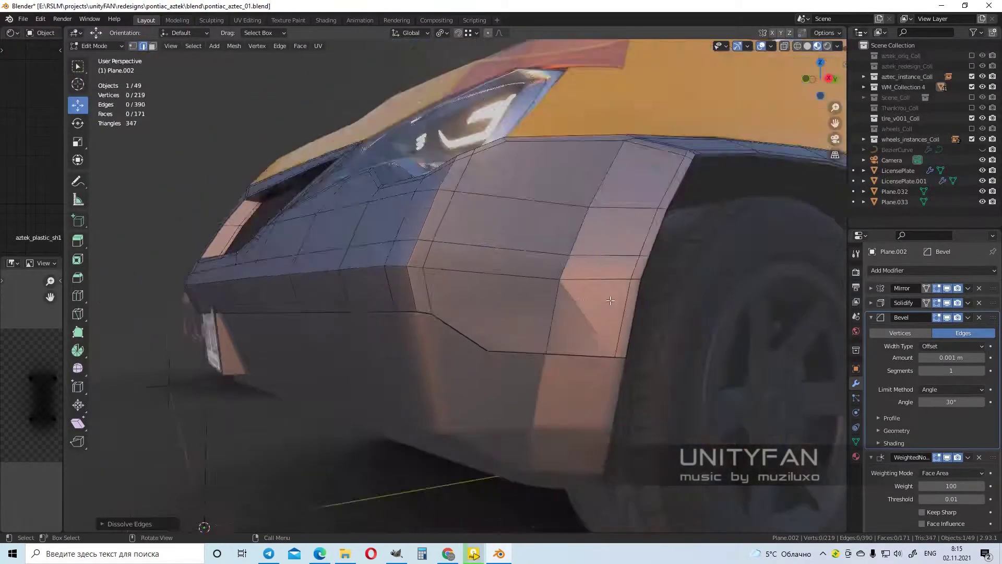
{"action": "scroll", "coordinate": [522, 292], "scroll_direction": "up", "scroll_amount": 3}
{"action": "left_click", "coordinate": [462, 279], "text": "alt"}
{"action": "middle_click_drag", "start_coordinate": [463, 280], "coordinate": [555, 309]}
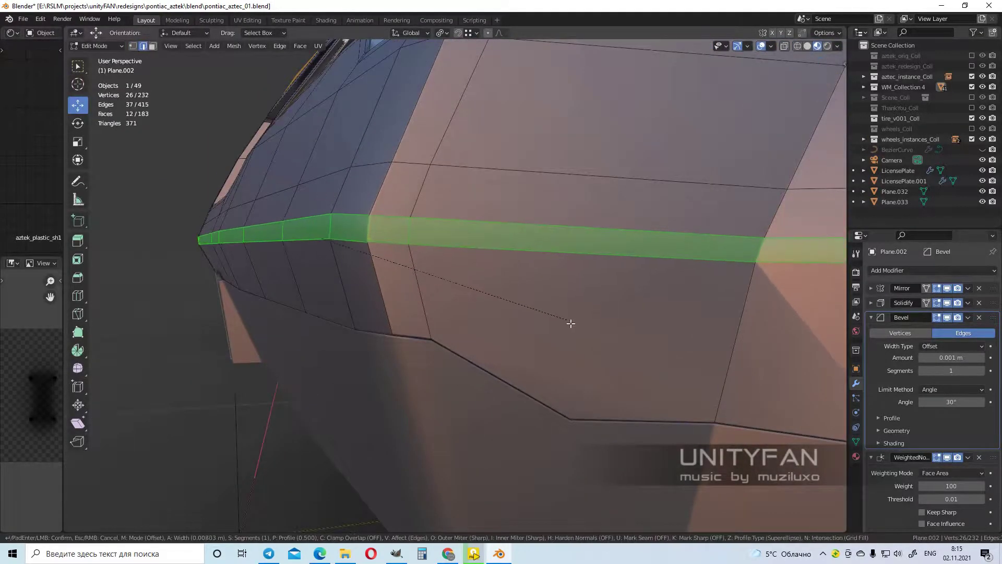
{"action": "left_click", "coordinate": [570, 323]}
{"action": "scroll", "coordinate": [570, 323], "scroll_direction": "down", "scroll_amount": 5}
{"action": "scroll", "coordinate": [521, 292], "scroll_direction": "up", "scroll_amount": 5}
Bevel the edge loop beside the wheel arch.
{"action": "mouse_move", "coordinate": [612, 289]}
{"action": "middle_mouse_down"}
{"action": "mouse_move", "coordinate": [521, 292]}
{"action": "mouse_move", "coordinate": [593, 269]}
{"action": "middle_mouse_up"}
{"action": "left_click", "coordinate": [510, 313], "text": "alt"}
{"action": "left_click", "coordinate": [665, 308]}
{"action": "scroll", "coordinate": [563, 295], "scroll_direction": "down", "scroll_amount": 5}
{"action": "scroll", "coordinate": [475, 214], "scroll_direction": "up", "scroll_amount": 6}
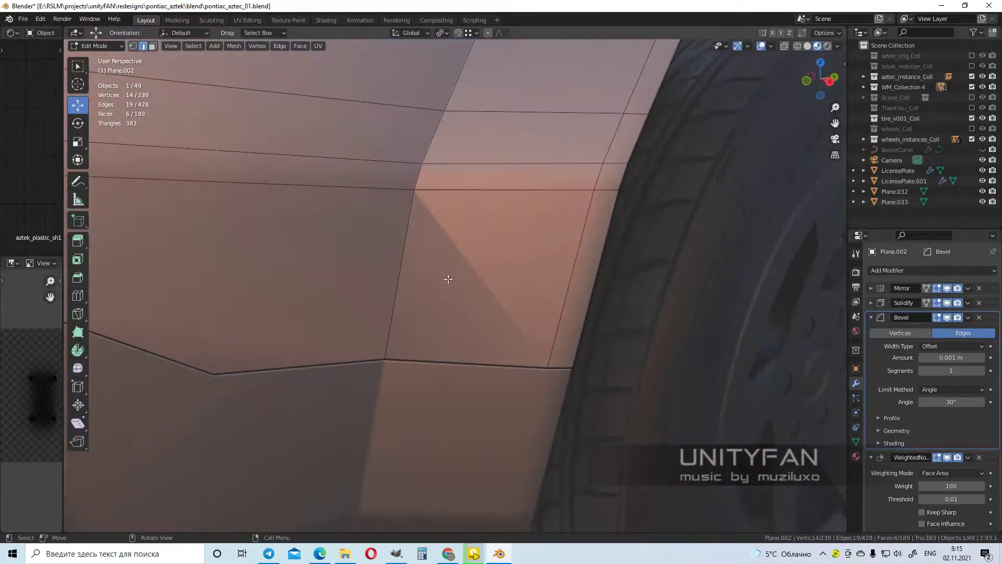
{"action": "scroll", "coordinate": [447, 279], "scroll_direction": "down", "scroll_amount": 5}
{"action": "key", "text": "ctrl+b"}
{"action": "left_click", "coordinate": [476, 235]}
{"action": "scroll", "coordinate": [527, 261], "scroll_direction": "up", "scroll_amount": 5}
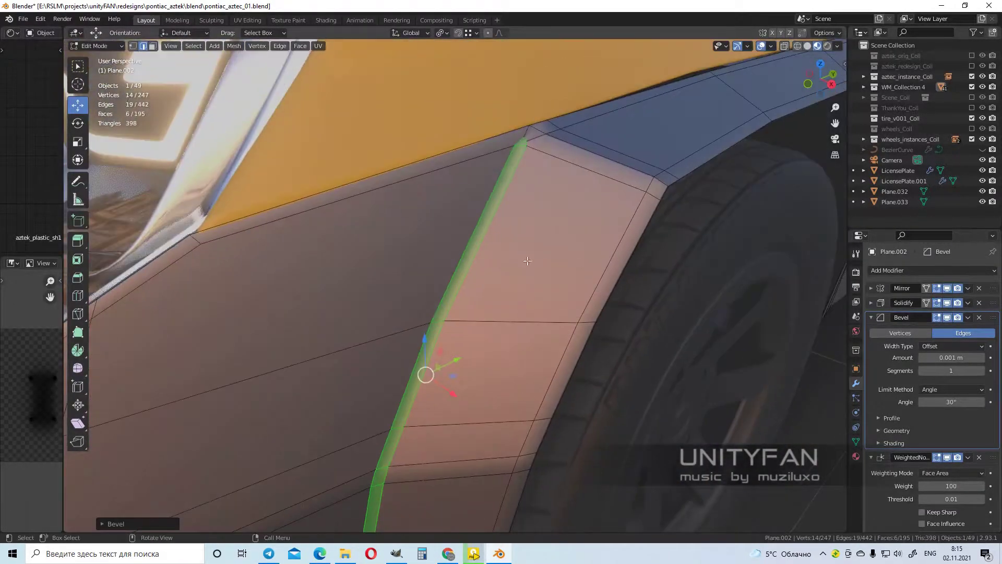
{"action": "scroll", "coordinate": [527, 261], "scroll_direction": "down", "scroll_amount": 5}
Switch editing to the lower bumper Plane.034 and select its vertical edge loop.
{"action": "key", "text": "alt+q"}
{"action": "scroll", "coordinate": [496, 390], "scroll_direction": "up", "scroll_amount": 5}
{"action": "left_click", "coordinate": [458, 298], "text": "alt"}
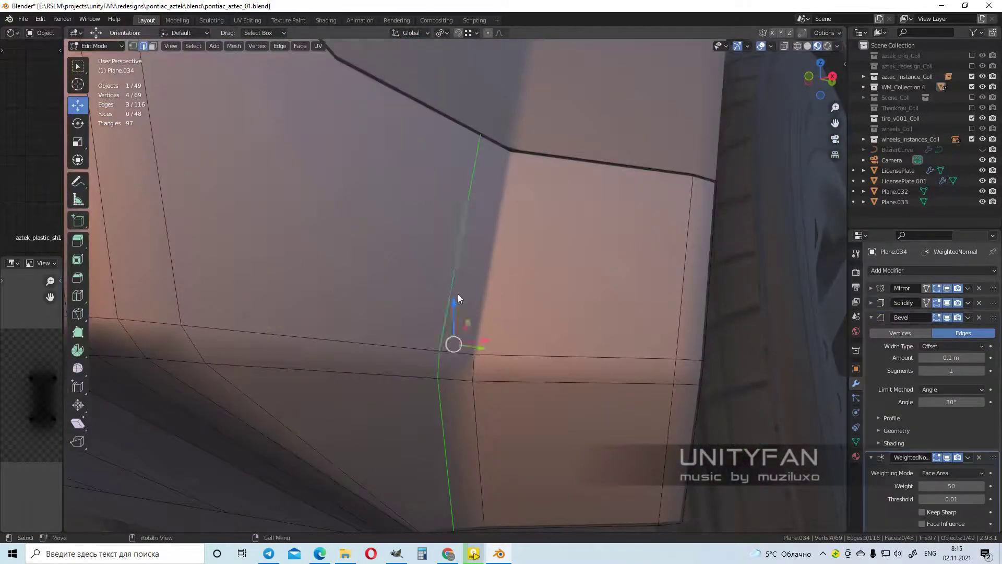
Finish the bevel on the bumper's vertical edge loop and return to Object Mode.
{"action": "left_click", "coordinate": [607, 308]}
{"action": "scroll", "coordinate": [550, 297], "scroll_direction": "down", "scroll_amount": 5}
{"action": "key", "text": "Tab"}
{"action": "middle_click_drag", "start_coordinate": [550, 297], "coordinate": [642, 299]}
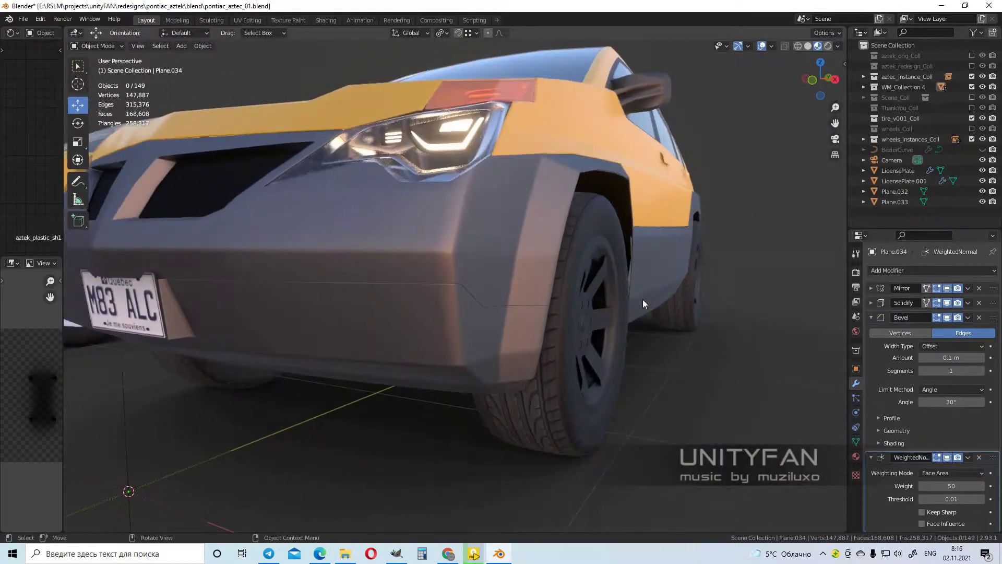
{"action": "scroll", "coordinate": [568, 249], "scroll_direction": "up", "scroll_amount": 3}
{"action": "middle_click_drag", "start_coordinate": [568, 249], "coordinate": [525, 294]}
Set the lower bumper's Bevel modifier Amount to 0.003 m.
{"action": "left_click", "coordinate": [525, 299]}
{"action": "scroll", "coordinate": [524, 289], "scroll_direction": "up", "scroll_amount": 3}
{"action": "type", "text": "003"}
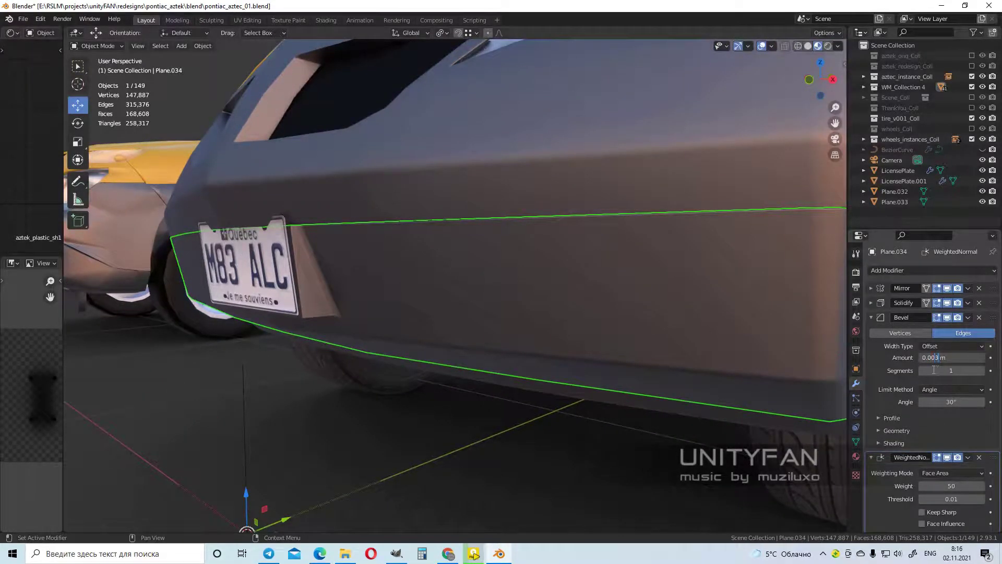
{"action": "key", "text": "Return"}
{"action": "scroll", "coordinate": [518, 290], "scroll_direction": "up", "scroll_amount": 3}
{"action": "scroll", "coordinate": [542, 249], "scroll_direction": "down", "scroll_amount": 4}
{"action": "scroll", "coordinate": [447, 236], "scroll_direction": "up", "scroll_amount": 3}
Select the upper body panel Plane.002 and enter Edit Mode around the license plate.
{"action": "left_click", "coordinate": [447, 236]}
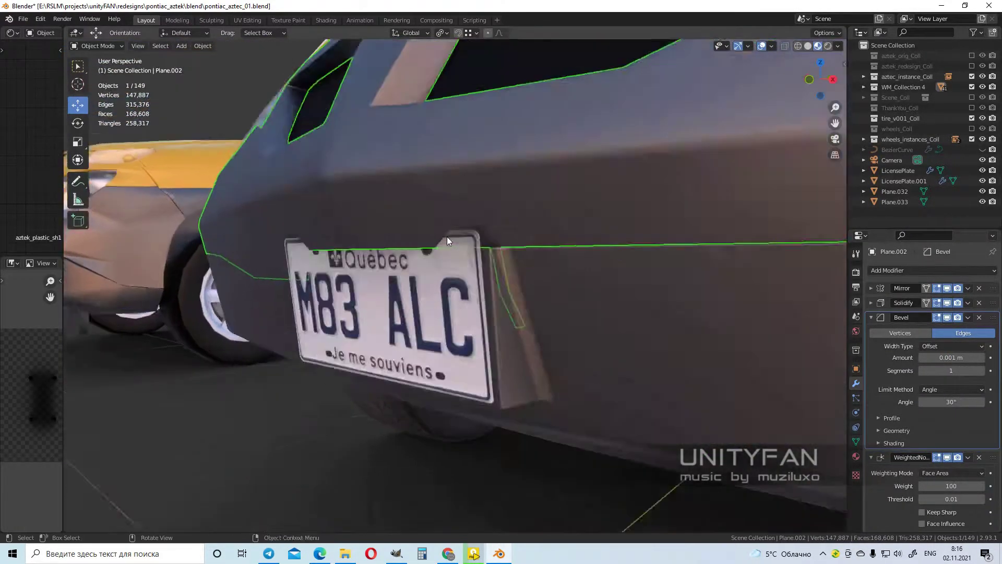
{"action": "key", "text": "Tab"}
{"action": "middle_click_drag", "start_coordinate": [447, 240], "coordinate": [485, 280]}
{"action": "scroll", "coordinate": [485, 280], "scroll_direction": "up", "scroll_amount": 2}
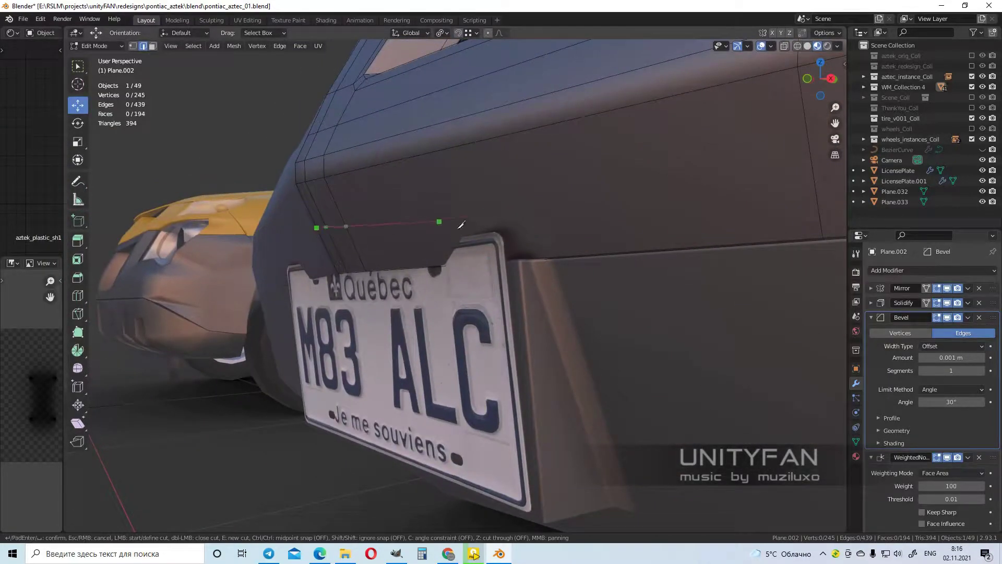
Complete the knife cut above the license plate, ending at the bumper edge.
{"action": "middle_click_drag", "start_coordinate": [461, 224], "coordinate": [684, 258]}
{"action": "left_click", "coordinate": [684, 295]}
{"action": "key", "text": "Return"}
{"action": "middle_click_drag", "start_coordinate": [684, 295], "coordinate": [450, 204]}
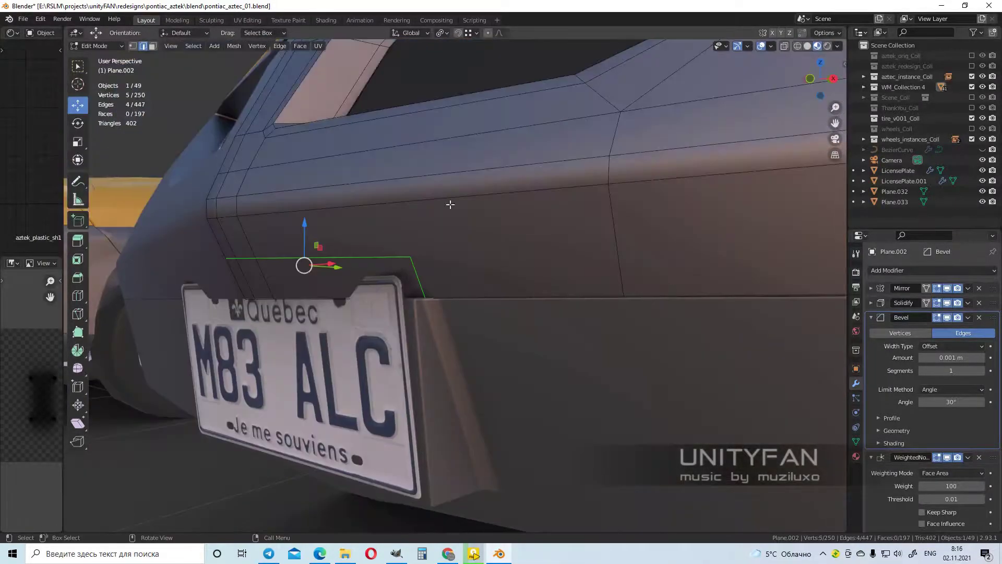
{"action": "middle_click_drag", "start_coordinate": [443, 246], "coordinate": [699, 256]}
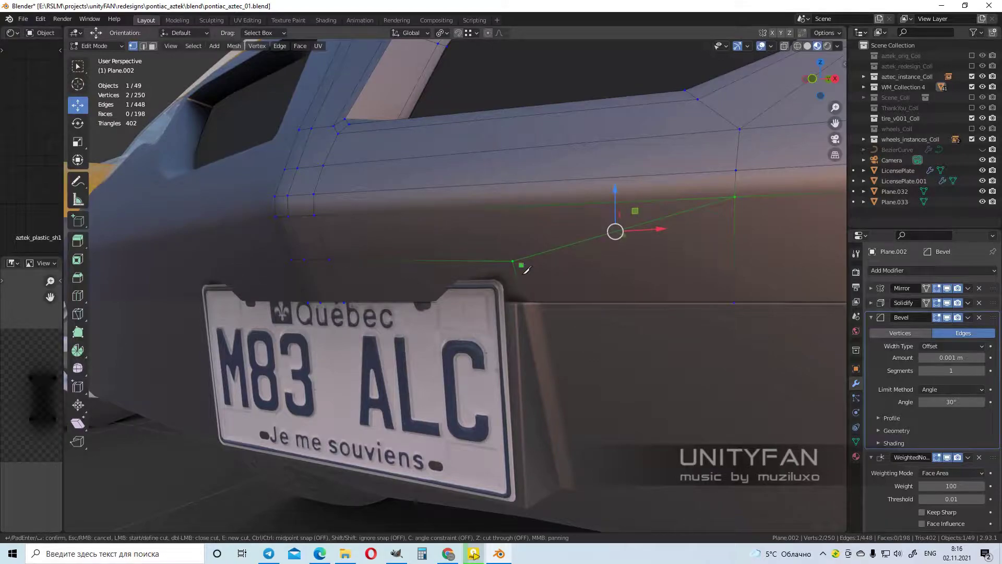
{"action": "mouse_move", "coordinate": [525, 269]}
{"action": "middle_mouse_down"}
{"action": "mouse_move", "coordinate": [353, 246]}
{"action": "mouse_move", "coordinate": [388, 262]}
{"action": "middle_mouse_up"}
{"action": "middle_click_drag", "start_coordinate": [588, 287], "coordinate": [331, 260]}
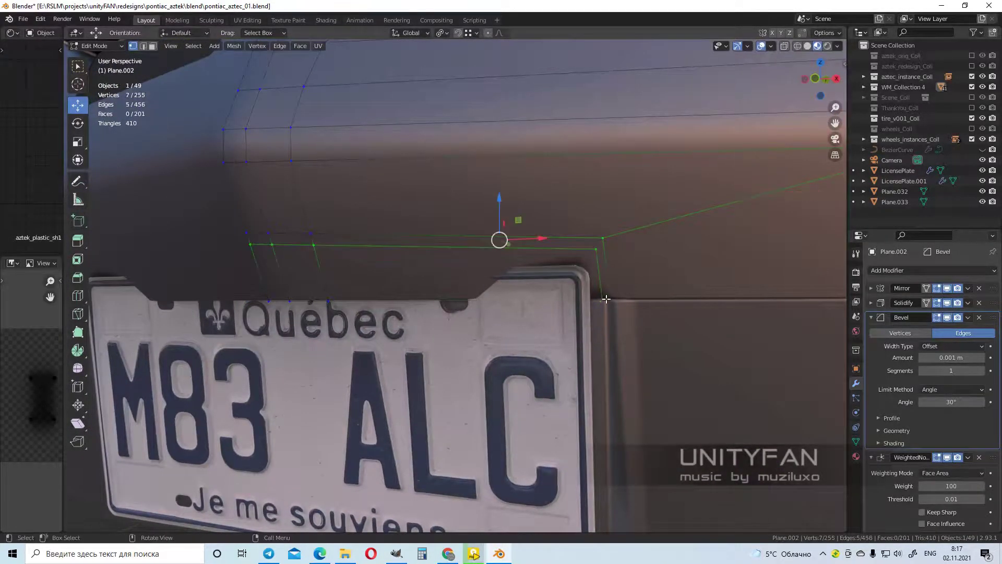
{"action": "mouse_move", "coordinate": [628, 265]}
{"action": "middle_mouse_down"}
{"action": "mouse_move", "coordinate": [550, 294]}
{"action": "mouse_move", "coordinate": [490, 293]}
{"action": "mouse_move", "coordinate": [541, 305]}
{"action": "mouse_move", "coordinate": [519, 313]}
{"action": "middle_mouse_up"}
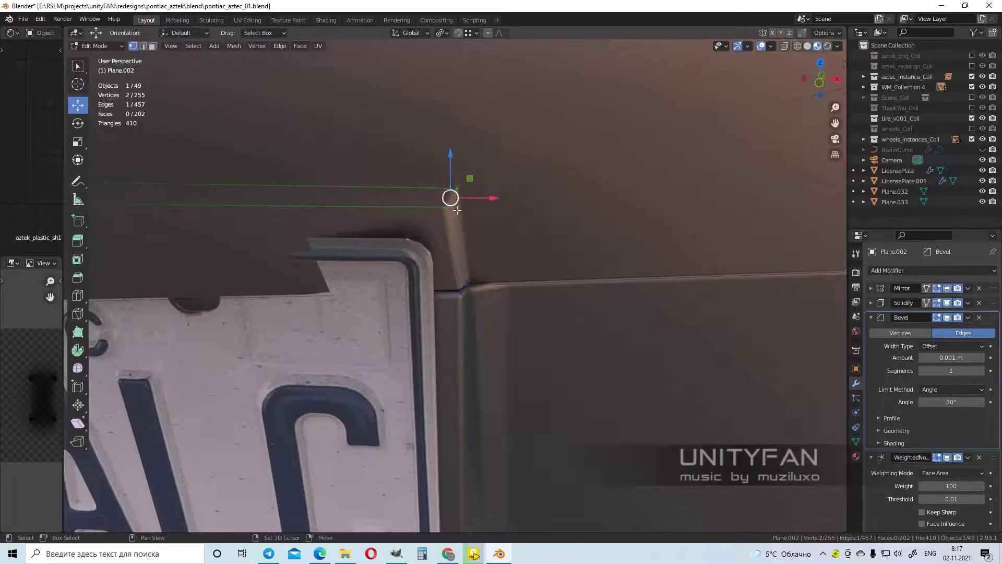
{"action": "scroll", "coordinate": [510, 239], "scroll_direction": "down", "scroll_amount": 3}
{"action": "mouse_move", "coordinate": [510, 238]}
{"action": "middle_mouse_down"}
{"action": "mouse_move", "coordinate": [302, 294]}
{"action": "mouse_move", "coordinate": [396, 314]}
{"action": "middle_mouse_up"}
Select the plate corner faces and scale them toward the plate.
{"action": "left_click", "coordinate": [334, 295], "text": "shift"}
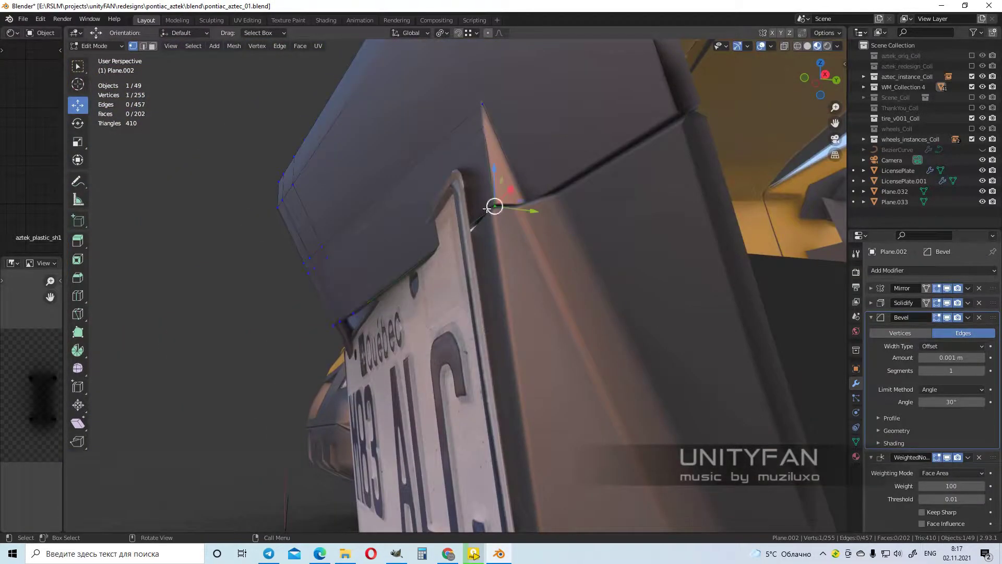
{"action": "left_click", "coordinate": [446, 336]}
{"action": "mouse_move", "coordinate": [446, 336]}
{"action": "middle_mouse_down"}
{"action": "mouse_move", "coordinate": [463, 286]}
{"action": "mouse_move", "coordinate": [402, 306]}
{"action": "mouse_move", "coordinate": [622, 317]}
{"action": "mouse_move", "coordinate": [425, 260]}
{"action": "middle_mouse_up"}
{"action": "right_click", "coordinate": [450, 315]}
{"action": "key", "text": "s"}
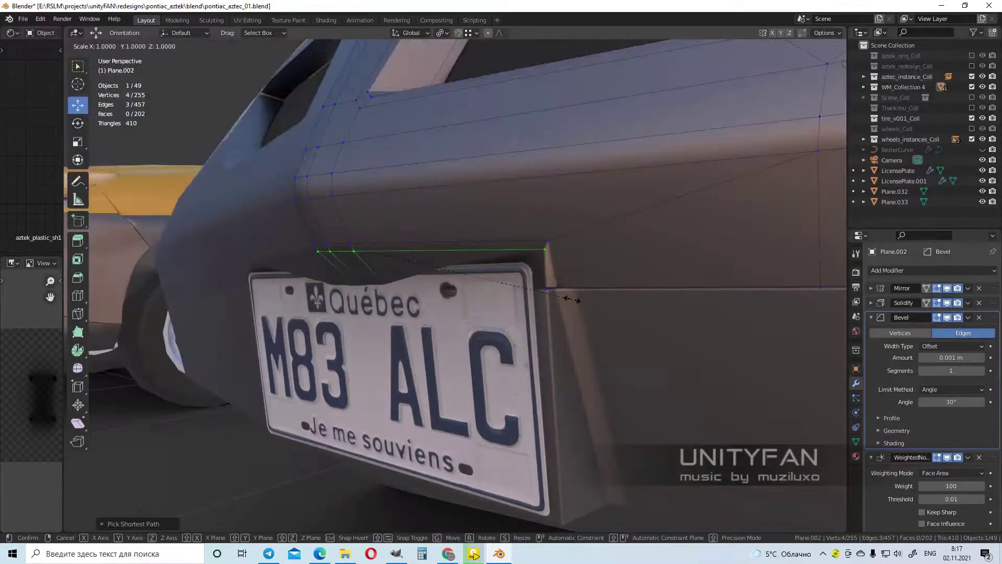
{"action": "key", "text": "g"}
{"action": "mouse_move", "coordinate": [575, 303]}
{"action": "middle_mouse_down"}
{"action": "mouse_move", "coordinate": [432, 251]}
{"action": "mouse_move", "coordinate": [469, 271]}
{"action": "middle_mouse_up"}
Resize and move the plate-mount edges in Right Ortho view, then select the corner vertex.
{"action": "key", "text": "s"}
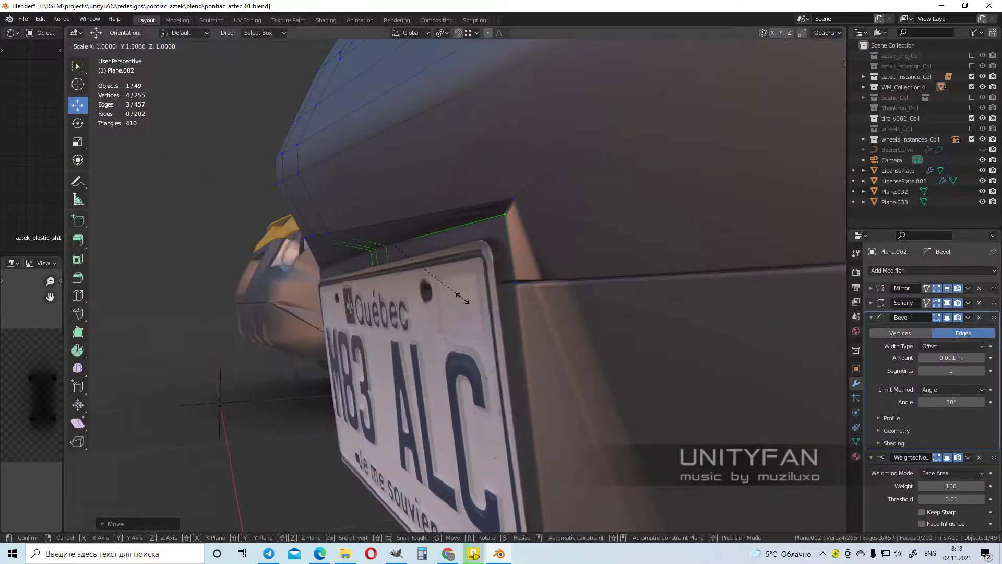
{"action": "left_click", "coordinate": [492, 284]}
{"action": "key", "text": "KP_3"}
{"action": "left_click", "coordinate": [467, 236]}
{"action": "middle_click_drag", "start_coordinate": [467, 236], "coordinate": [645, 301]}
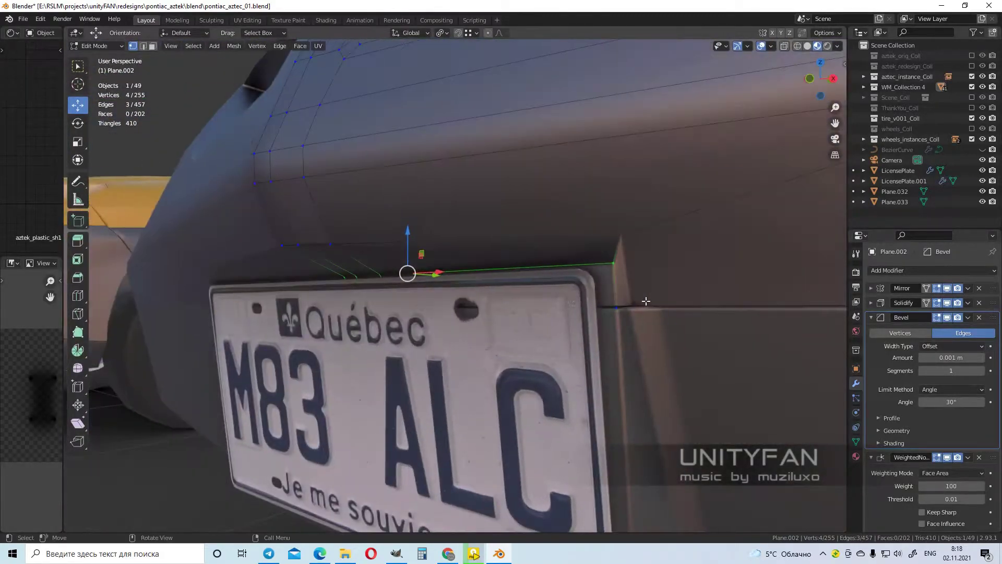
{"action": "left_click", "coordinate": [613, 263]}
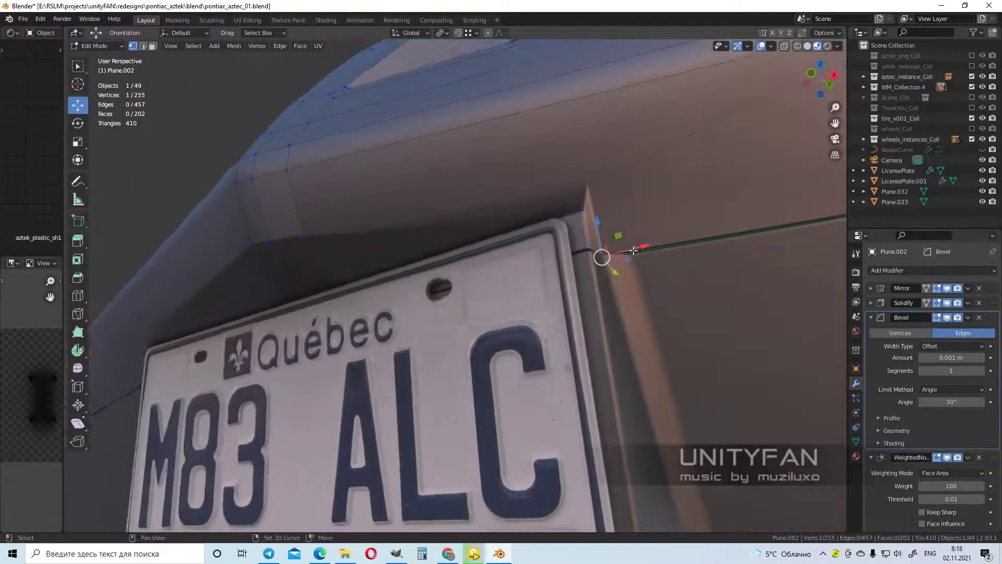
{"action": "middle_click_drag", "start_coordinate": [613, 263], "coordinate": [180, 107]}
Bevel the plate-mount corner and set the view Clip Start to 0.01 m.
{"action": "left_click", "coordinate": [584, 340]}
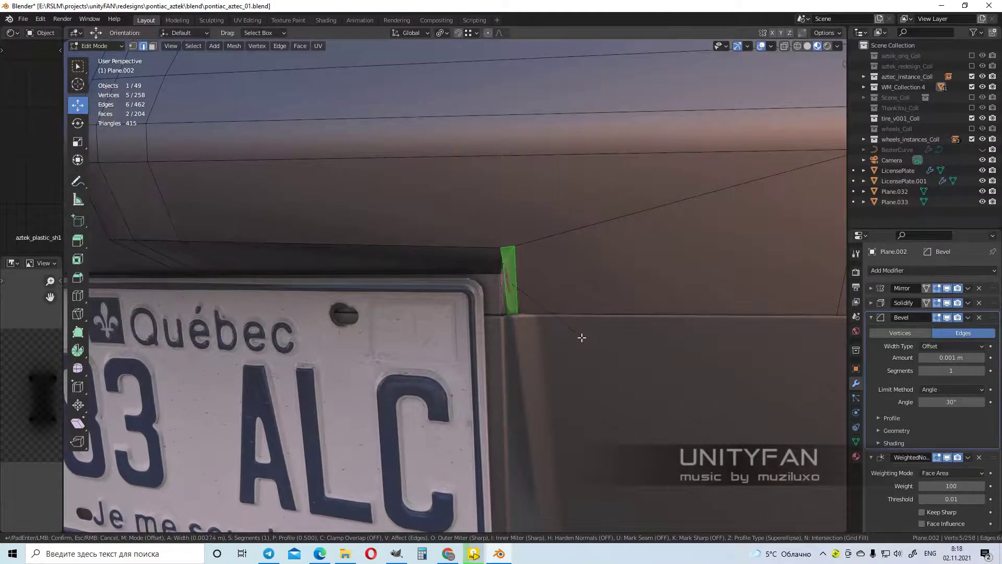
{"action": "mouse_move", "coordinate": [581, 336]}
{"action": "middle_mouse_down"}
{"action": "mouse_move", "coordinate": [510, 311]}
{"action": "mouse_move", "coordinate": [494, 283]}
{"action": "middle_mouse_up"}
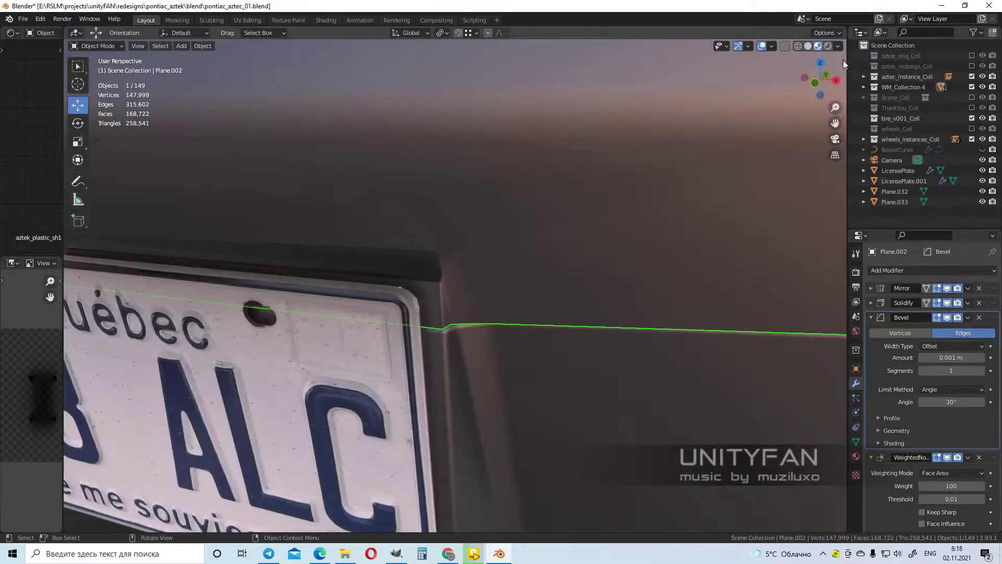
{"action": "left_click", "coordinate": [843, 62]}
{"action": "double_click", "coordinate": [796, 86]}
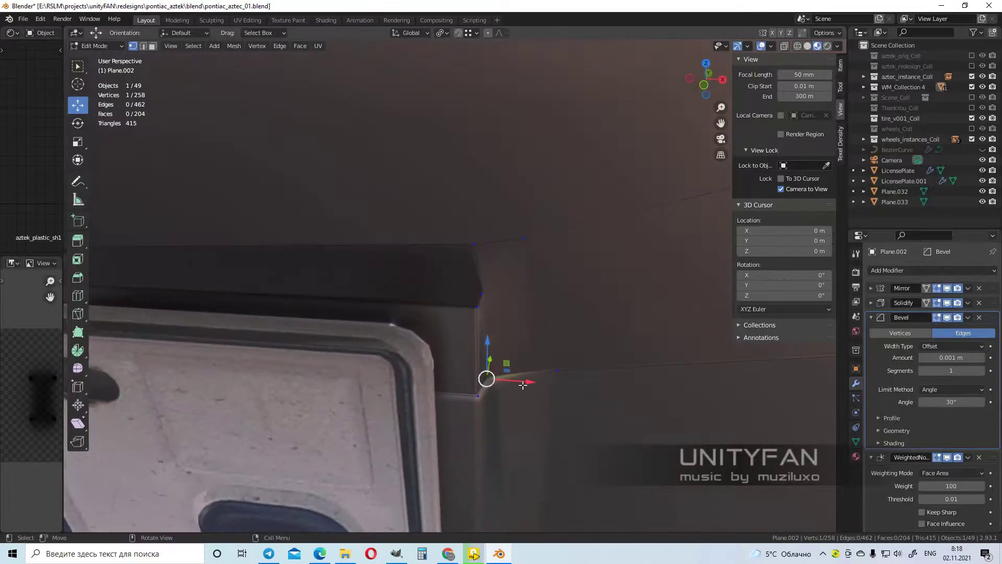
{"action": "mouse_move", "coordinate": [495, 326]}
{"action": "middle_mouse_down"}
{"action": "mouse_move", "coordinate": [452, 280]}
{"action": "mouse_move", "coordinate": [365, 277]}
{"action": "mouse_move", "coordinate": [358, 264]}
{"action": "mouse_move", "coordinate": [402, 298]}
{"action": "mouse_move", "coordinate": [644, 358]}
{"action": "mouse_move", "coordinate": [509, 347]}
{"action": "mouse_move", "coordinate": [618, 433]}
{"action": "middle_mouse_up"}
Turn off X-ray and move the mount's lower edge loop to straighten it.
{"action": "key", "text": "alt+z"}
{"action": "left_click", "coordinate": [510, 350], "text": "alt"}
{"action": "scroll", "coordinate": [510, 350], "scroll_direction": "up", "scroll_amount": 3}
{"action": "scroll", "coordinate": [484, 290], "scroll_direction": "up", "scroll_amount": 3}
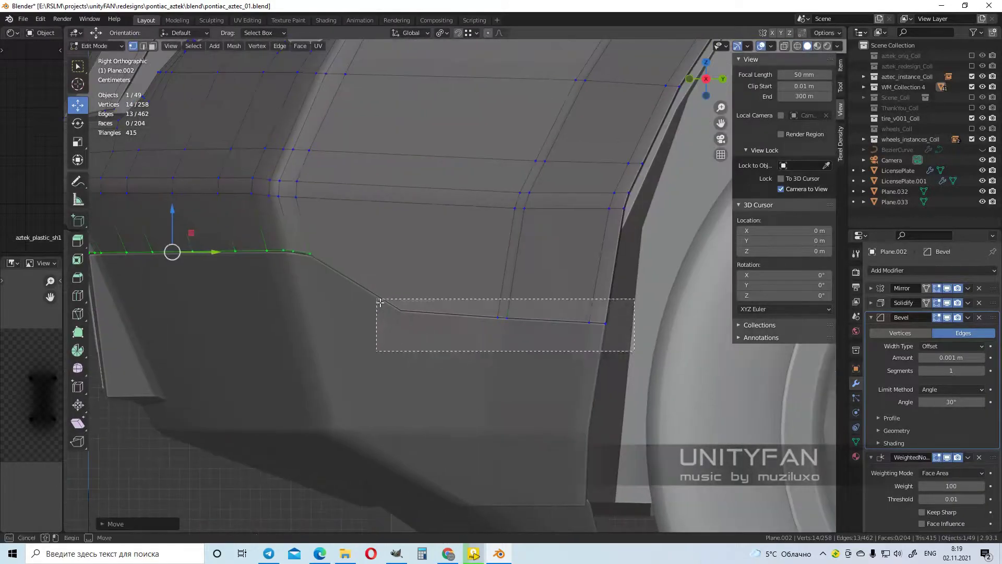
{"action": "key", "text": "g"}
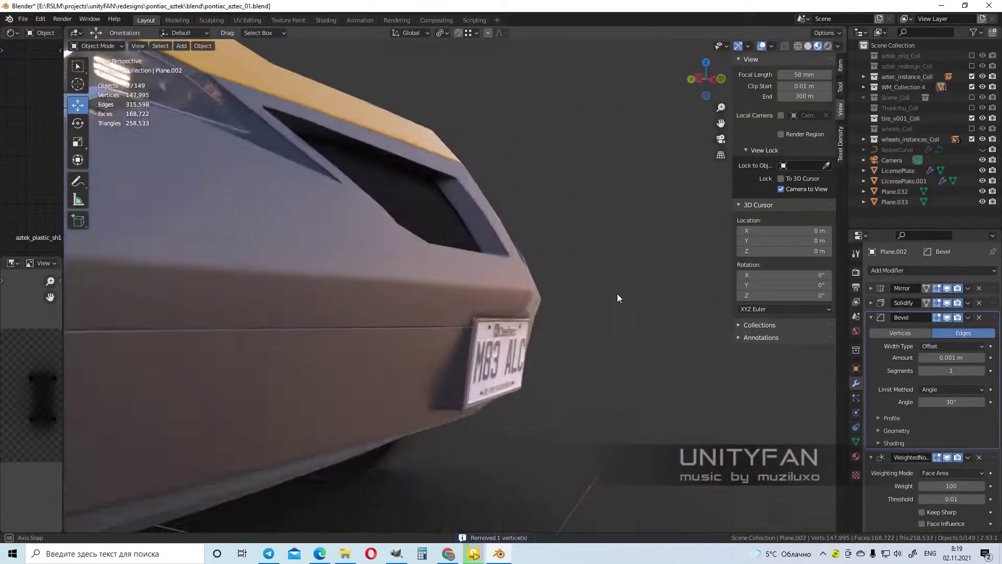
{"action": "mouse_move", "coordinate": [617, 294]}
{"action": "middle_mouse_down"}
{"action": "mouse_move", "coordinate": [584, 370]}
{"action": "mouse_move", "coordinate": [525, 374]}
{"action": "mouse_move", "coordinate": [534, 301]}
{"action": "mouse_move", "coordinate": [402, 313]}
{"action": "middle_mouse_up"}
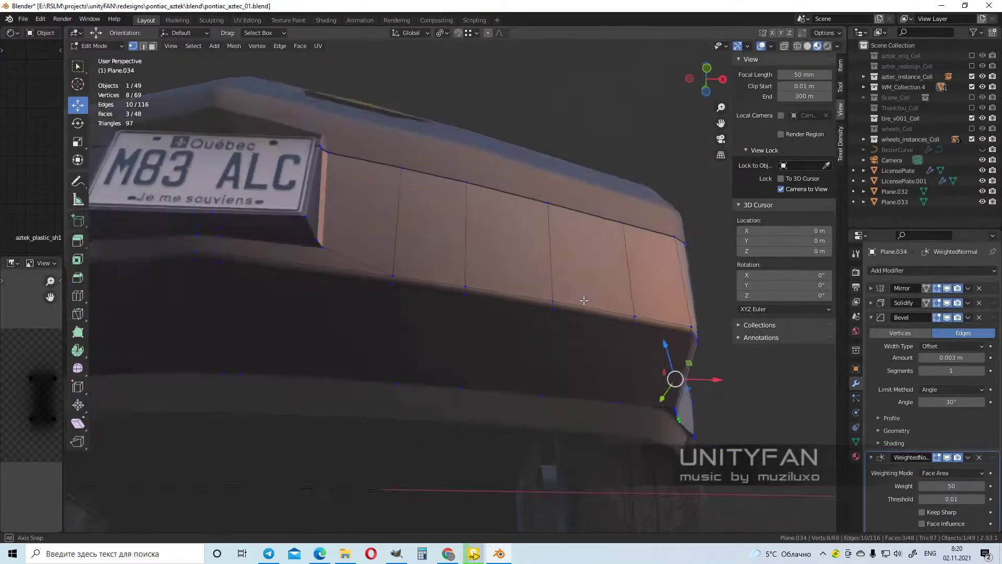
Bevel an edge of the lower bumper panel Plane.034.
{"action": "scroll", "coordinate": [584, 300], "scroll_direction": "down", "scroll_amount": 2}
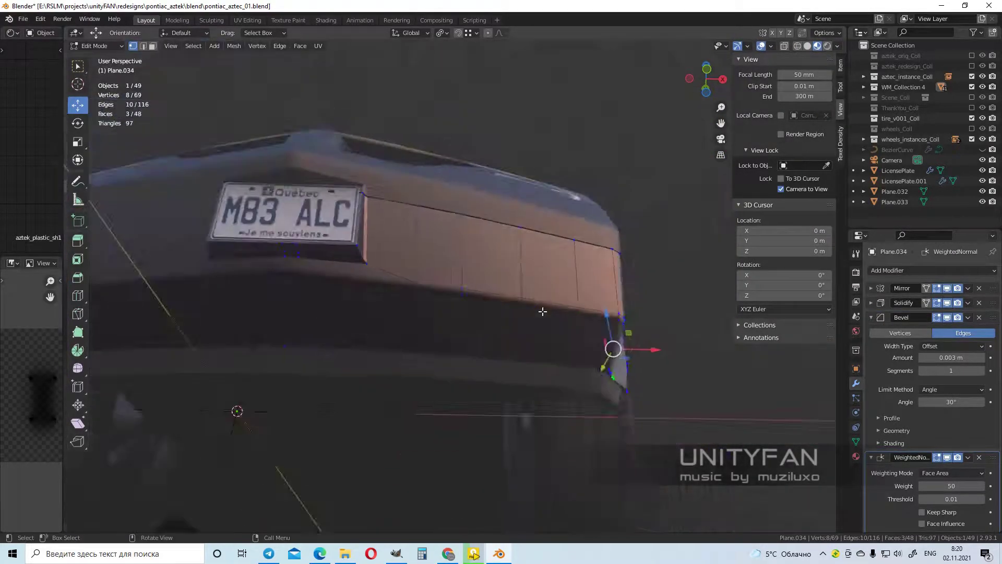
{"action": "scroll", "coordinate": [541, 311], "scroll_direction": "down", "scroll_amount": 2}
{"action": "scroll", "coordinate": [516, 340], "scroll_direction": "up", "scroll_amount": 4}
{"action": "scroll", "coordinate": [454, 313], "scroll_direction": "up", "scroll_amount": 2}
{"action": "scroll", "coordinate": [405, 346], "scroll_direction": "down", "scroll_amount": 4}
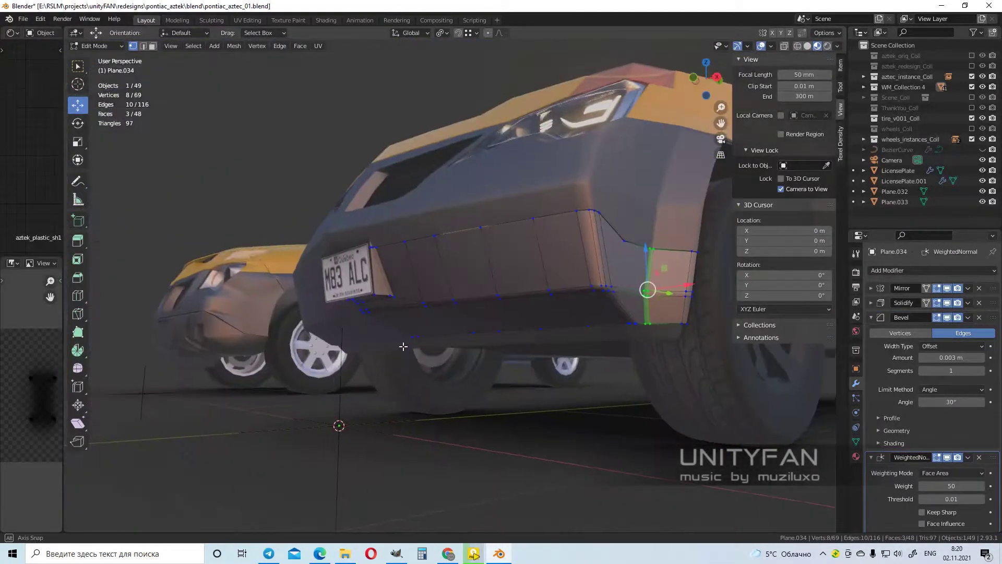
{"action": "scroll", "coordinate": [374, 358], "scroll_direction": "down", "scroll_amount": 2}
{"action": "scroll", "coordinate": [474, 340], "scroll_direction": "up", "scroll_amount": 4}
{"action": "scroll", "coordinate": [526, 308], "scroll_direction": "up", "scroll_amount": 3}
{"action": "mouse_move", "coordinate": [526, 307]}
{"action": "middle_mouse_down"}
{"action": "mouse_move", "coordinate": [511, 235]}
{"action": "mouse_move", "coordinate": [501, 330]}
{"action": "middle_mouse_up"}
{"action": "key", "text": "2"}
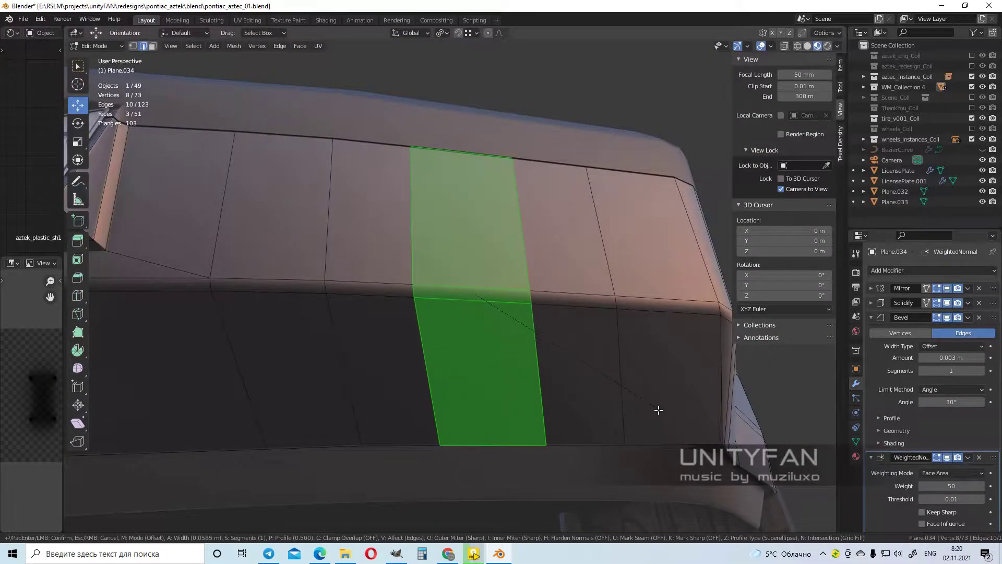
{"action": "key", "text": "Escape"}
Knife-cut the first vent outline edge across the bumper panel.
{"action": "scroll", "coordinate": [631, 335], "scroll_direction": "down", "scroll_amount": 4}
{"action": "scroll", "coordinate": [552, 360], "scroll_direction": "up", "scroll_amount": 3}
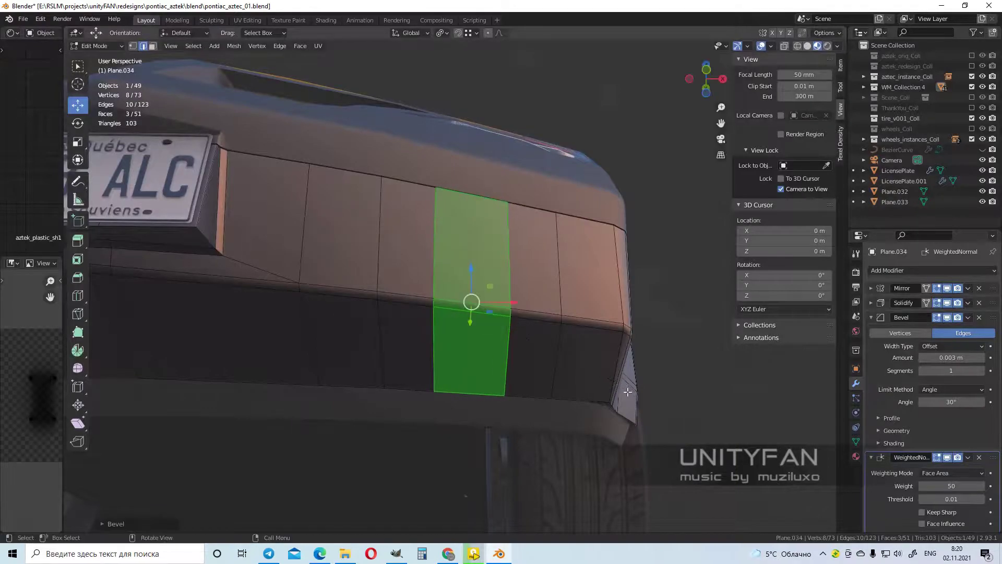
{"action": "mouse_move", "coordinate": [628, 391]}
{"action": "middle_mouse_down"}
{"action": "mouse_move", "coordinate": [469, 313]}
{"action": "mouse_move", "coordinate": [427, 308]}
{"action": "mouse_move", "coordinate": [346, 353]}
{"action": "middle_mouse_up"}
{"action": "key", "text": "1"}
{"action": "key", "text": "k"}
{"action": "left_click", "coordinate": [571, 344]}
{"action": "key", "text": "Return"}
{"action": "middle_click_drag", "start_coordinate": [570, 344], "coordinate": [514, 364]}
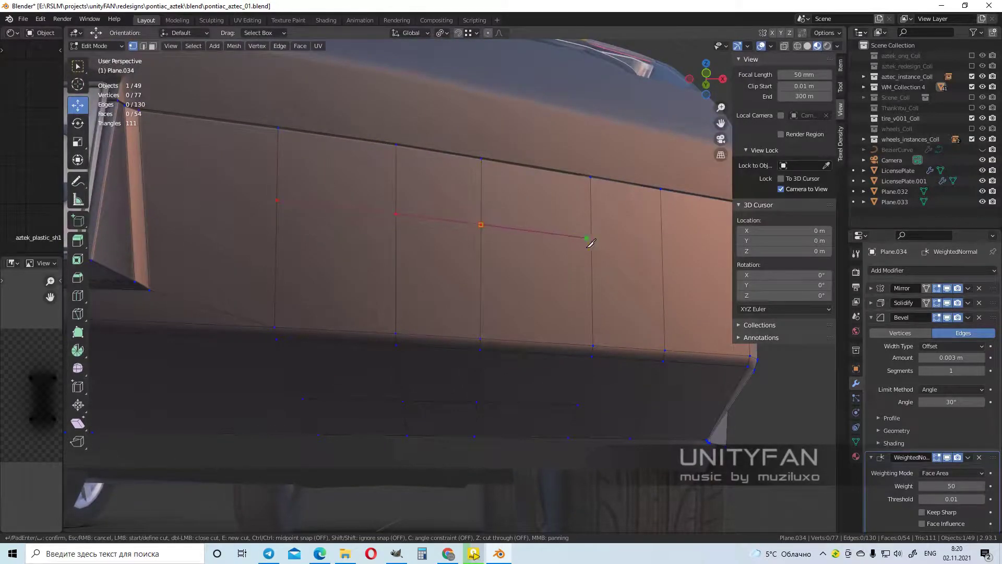
Deselect all and knife-cut two more vent outline edges.
{"action": "key", "text": "alt+a"}
{"action": "mouse_move", "coordinate": [517, 215]}
{"action": "middle_mouse_down"}
{"action": "mouse_move", "coordinate": [372, 320]}
{"action": "mouse_move", "coordinate": [398, 328]}
{"action": "mouse_move", "coordinate": [368, 267]}
{"action": "mouse_move", "coordinate": [336, 244]}
{"action": "middle_mouse_up"}
{"action": "key", "text": "k"}
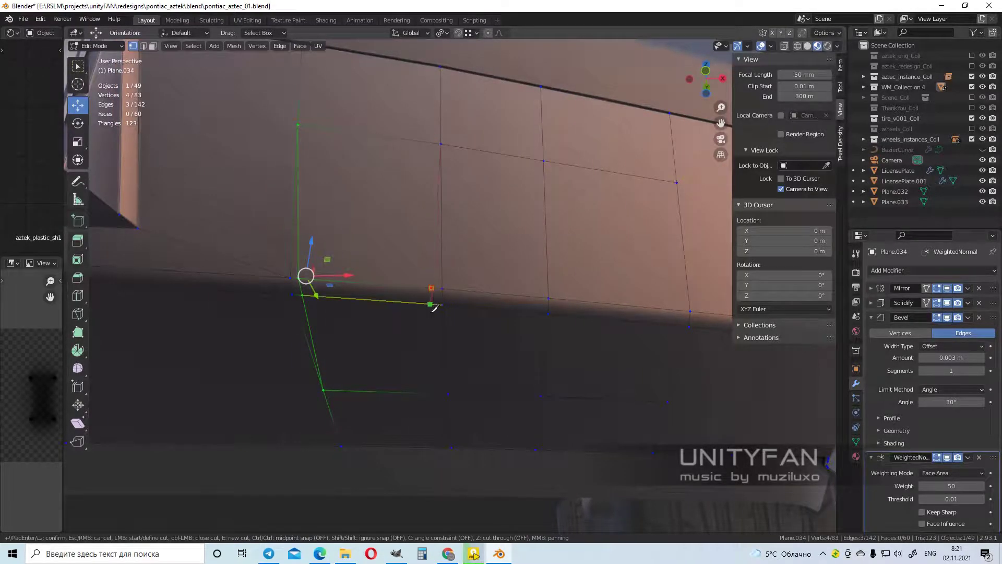
{"action": "left_click", "coordinate": [448, 395]}
{"action": "key", "text": "Return"}
{"action": "middle_click_drag", "start_coordinate": [447, 395], "coordinate": [440, 165]}
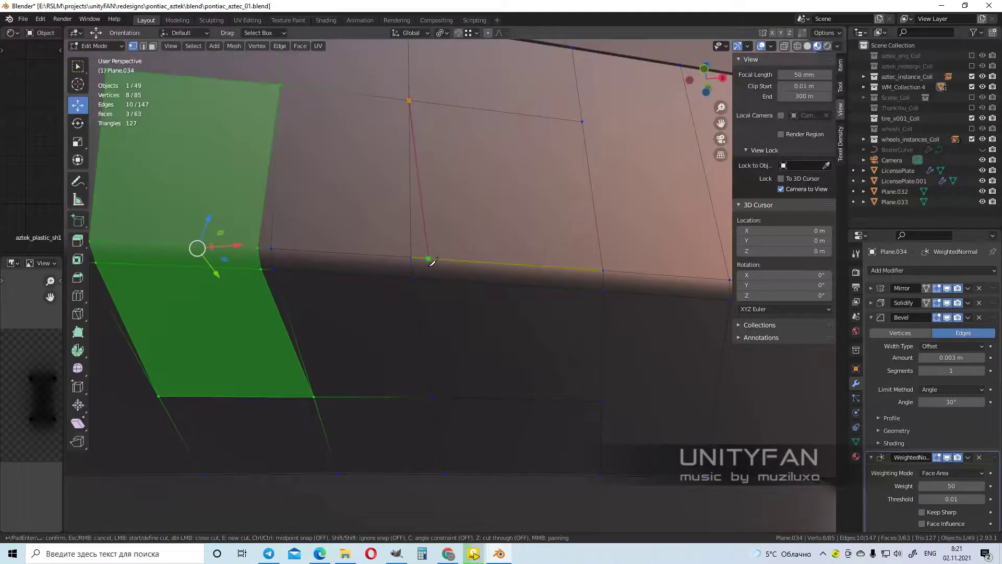
{"action": "left_click", "coordinate": [432, 397]}
{"action": "key", "text": "Return"}
Cut a vent edge to the lower panel edge and select the adjacent new face.
{"action": "middle_click_drag", "start_coordinate": [432, 397], "coordinate": [427, 387]}
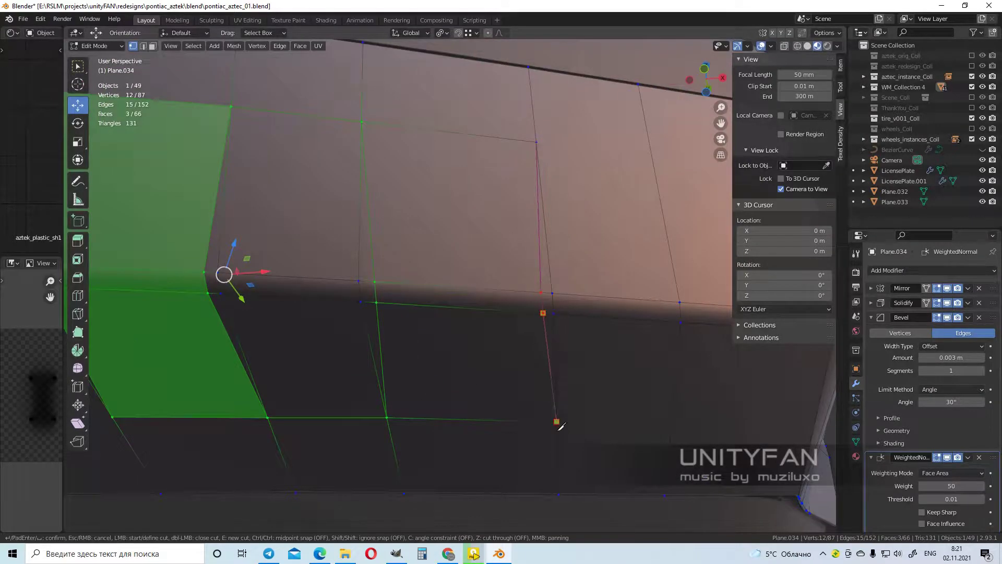
{"action": "left_click", "coordinate": [557, 421]}
{"action": "key", "text": "Return"}
{"action": "middle_click_drag", "start_coordinate": [556, 421], "coordinate": [382, 260]}
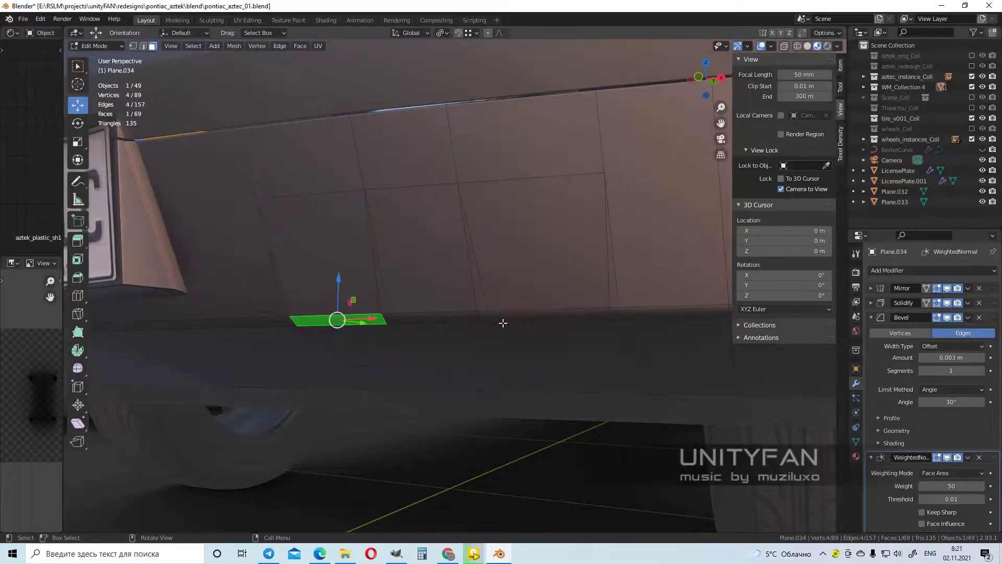
{"action": "left_click", "coordinate": [381, 307], "text": "shift"}
{"action": "mouse_move", "coordinate": [502, 323]}
{"action": "middle_mouse_down"}
{"action": "mouse_move", "coordinate": [380, 307]}
{"action": "mouse_move", "coordinate": [459, 283]}
{"action": "mouse_move", "coordinate": [298, 362]}
{"action": "mouse_move", "coordinate": [543, 402]}
{"action": "middle_mouse_up"}
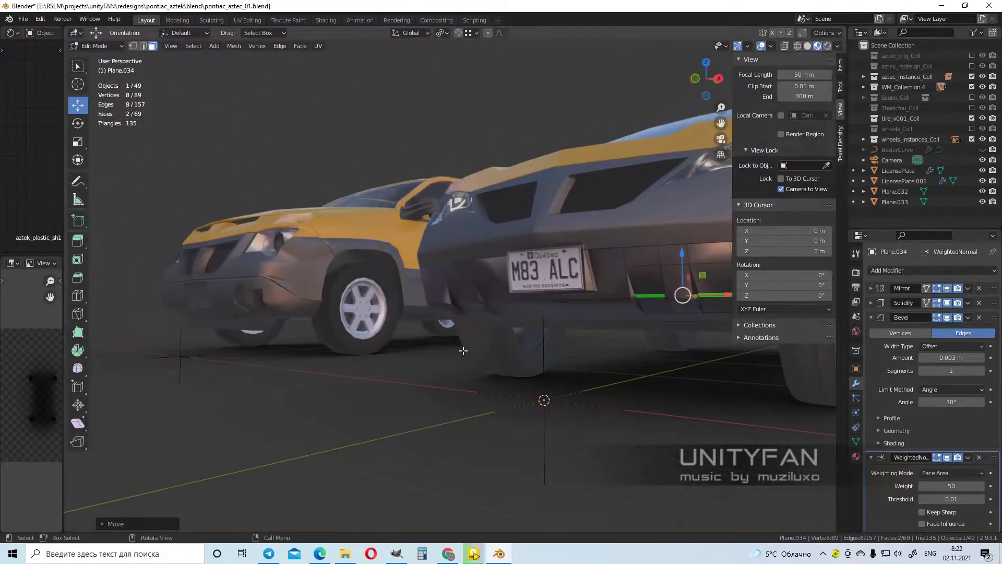
Leave Edit Mode and inspect the vent fins, selecting a fin face and its edge loop.
{"action": "scroll", "coordinate": [527, 354], "scroll_direction": "up", "scroll_amount": 3}
{"action": "key", "text": "Tab"}
Select the vent fins object and examine its edges close up in Edit Mode.
{"action": "key", "text": "Tab"}
{"action": "mouse_move", "coordinate": [527, 354]}
{"action": "middle_mouse_down"}
{"action": "mouse_move", "coordinate": [519, 320]}
{"action": "mouse_move", "coordinate": [383, 361]}
{"action": "mouse_move", "coordinate": [522, 365]}
{"action": "mouse_move", "coordinate": [470, 302]}
{"action": "mouse_move", "coordinate": [398, 266]}
{"action": "mouse_move", "coordinate": [604, 408]}
{"action": "mouse_move", "coordinate": [539, 412]}
{"action": "mouse_move", "coordinate": [450, 309]}
{"action": "mouse_move", "coordinate": [431, 302]}
{"action": "middle_mouse_up"}
{"action": "left_click", "coordinate": [383, 361]}
{"action": "left_click", "coordinate": [536, 369], "text": "alt"}
{"action": "left_click", "coordinate": [603, 408], "text": "ctrl"}
{"action": "scroll", "coordinate": [604, 408], "scroll_direction": "down", "scroll_amount": 5}
{"action": "key", "text": "Tab"}
{"action": "scroll", "coordinate": [431, 302], "scroll_direction": "up", "scroll_amount": 3}
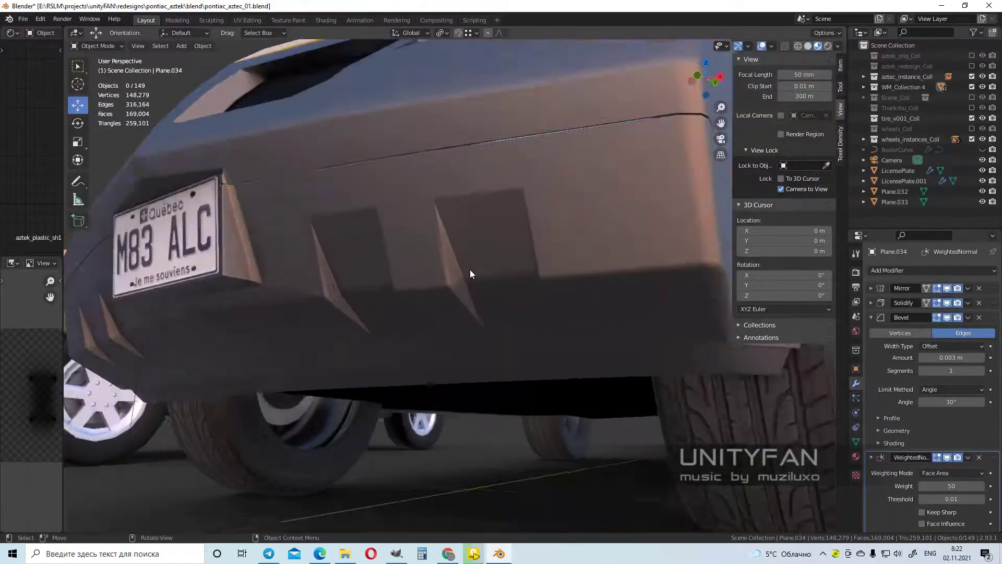
{"action": "left_click", "coordinate": [470, 273]}
{"action": "scroll", "coordinate": [470, 273], "scroll_direction": "up", "scroll_amount": 4}
{"action": "scroll", "coordinate": [574, 355], "scroll_direction": "up", "scroll_amount": 3}
{"action": "scroll", "coordinate": [509, 321], "scroll_direction": "down", "scroll_amount": 3}
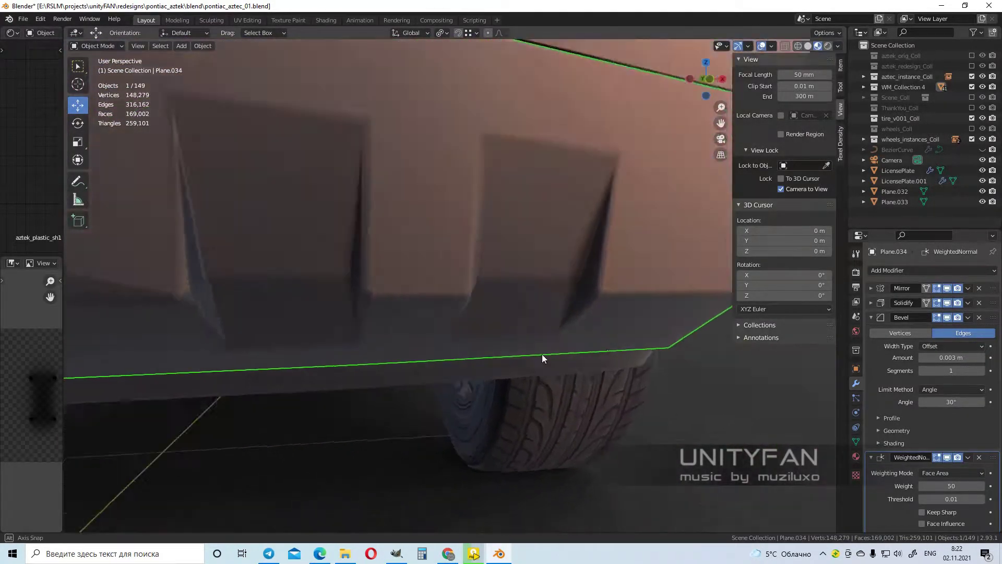
{"action": "middle_click_drag", "start_coordinate": [541, 353], "coordinate": [412, 276]}
{"action": "left_click", "coordinate": [412, 276]}
{"action": "key", "text": "Tab"}
{"action": "middle_click_drag", "start_coordinate": [449, 313], "coordinate": [531, 291]}
{"action": "scroll", "coordinate": [530, 290], "scroll_direction": "down", "scroll_amount": 5}
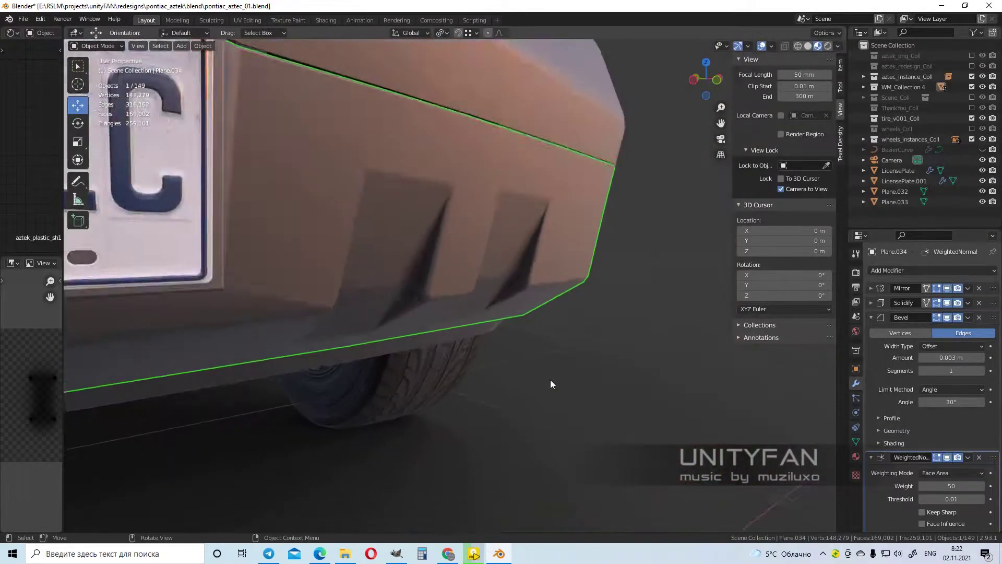
Return to a low front view and reopen the bumper panel Plane.034 in Edit Mode.
{"action": "key", "text": "Tab"}
{"action": "mouse_move", "coordinate": [550, 380]}
{"action": "middle_mouse_down"}
{"action": "mouse_move", "coordinate": [537, 302]}
{"action": "mouse_move", "coordinate": [497, 295]}
{"action": "mouse_move", "coordinate": [512, 328]}
{"action": "mouse_move", "coordinate": [315, 302]}
{"action": "mouse_move", "coordinate": [416, 328]}
{"action": "mouse_move", "coordinate": [546, 337]}
{"action": "middle_mouse_up"}
{"action": "scroll", "coordinate": [470, 305], "scroll_direction": "up", "scroll_amount": 4}
{"action": "key", "text": "Tab"}
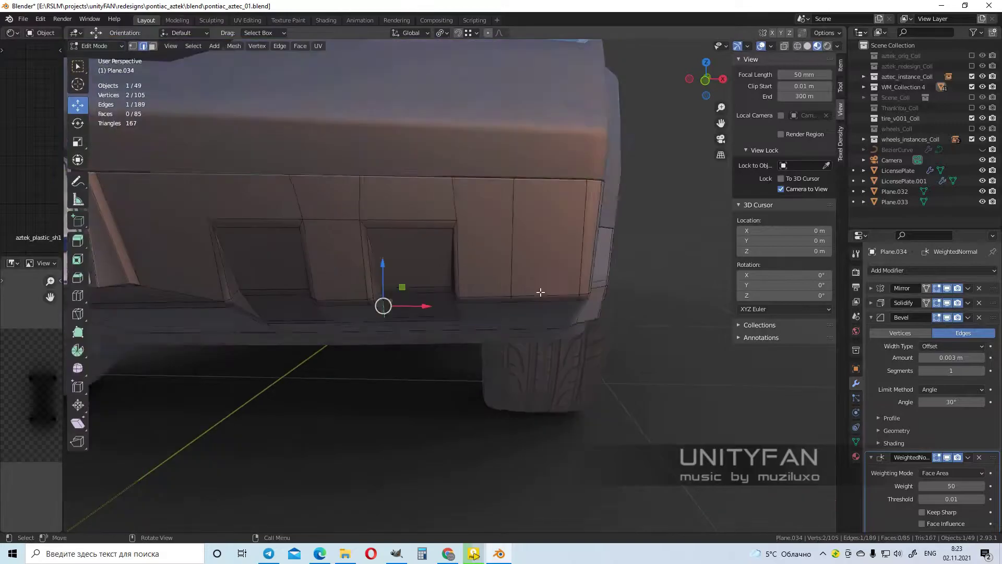
{"action": "mouse_move", "coordinate": [471, 304]}
{"action": "middle_mouse_down"}
{"action": "mouse_move", "coordinate": [505, 272]}
{"action": "mouse_move", "coordinate": [524, 269]}
{"action": "mouse_move", "coordinate": [431, 364]}
{"action": "middle_mouse_up"}
Knife-cut the bumper panel and orbit around it to review the cut.
{"action": "key", "text": "k"}
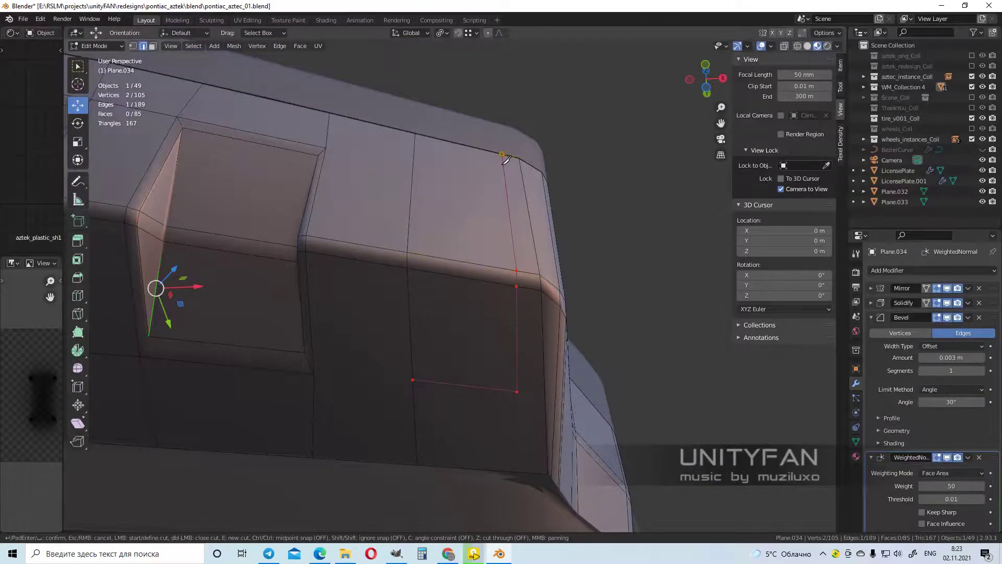
{"action": "key", "text": "Return"}
{"action": "middle_click_drag", "start_coordinate": [505, 159], "coordinate": [537, 240]}
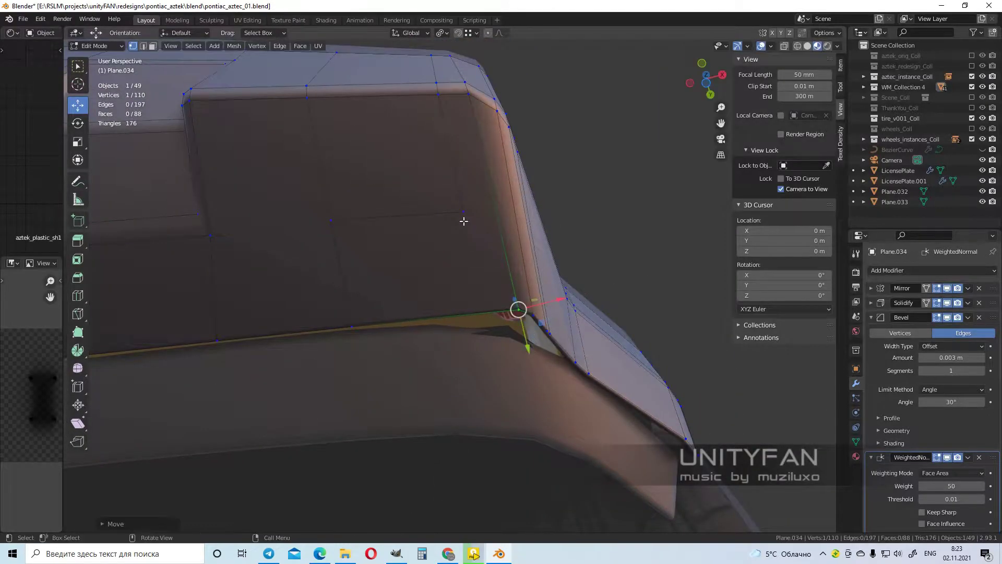
{"action": "middle_click_drag", "start_coordinate": [464, 221], "coordinate": [503, 374]}
{"action": "scroll", "coordinate": [503, 373], "scroll_direction": "down", "scroll_amount": 4}
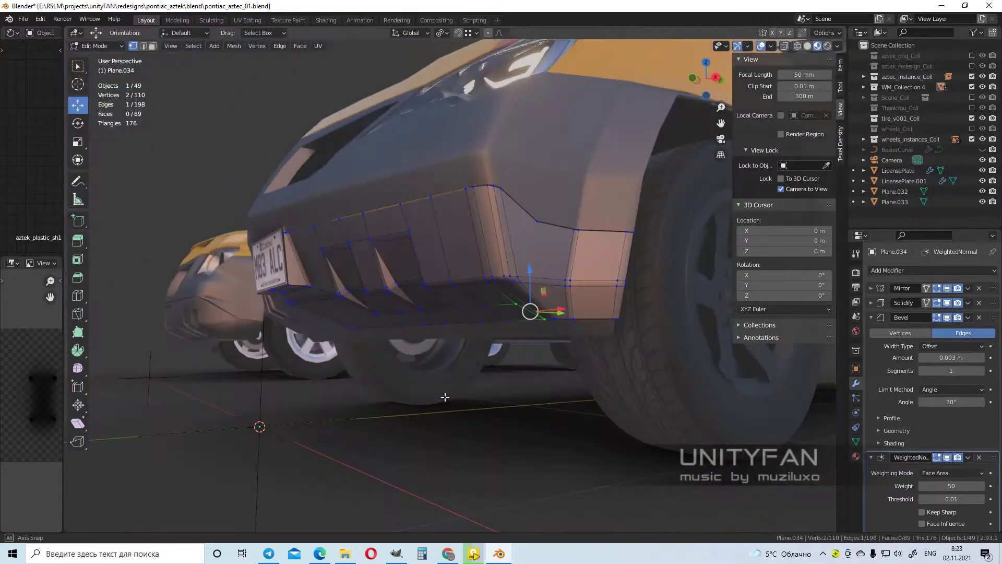
{"action": "scroll", "coordinate": [483, 323], "scroll_direction": "up", "scroll_amount": 4}
{"action": "middle_click_drag", "start_coordinate": [528, 243], "coordinate": [543, 295]}
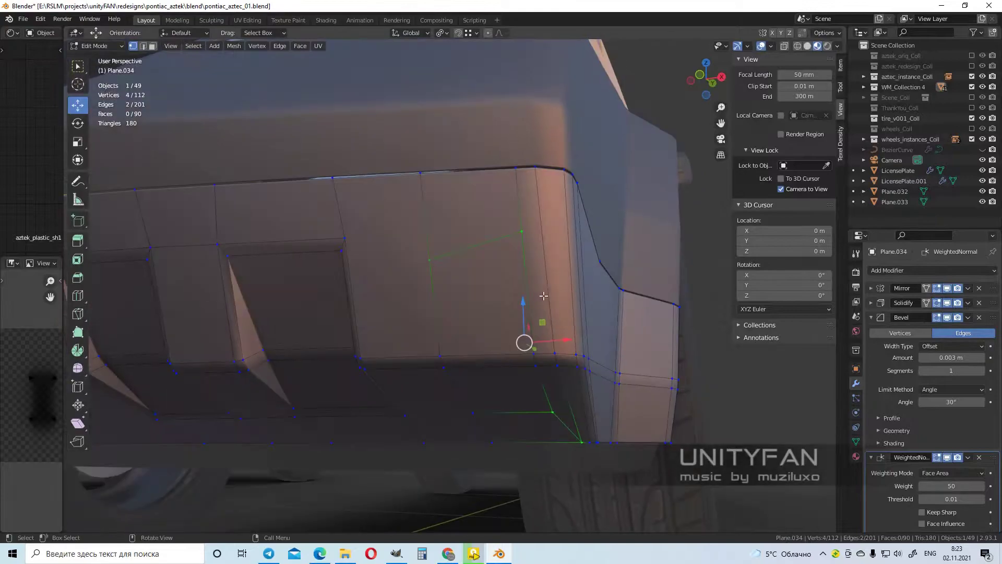
Inset the three-face strip on the bumper panel and reposition the inset faces.
{"action": "mouse_move", "coordinate": [494, 378]}
{"action": "middle_mouse_down"}
{"action": "mouse_move", "coordinate": [470, 291]}
{"action": "mouse_move", "coordinate": [496, 360]}
{"action": "mouse_move", "coordinate": [586, 351]}
{"action": "mouse_move", "coordinate": [454, 208]}
{"action": "mouse_move", "coordinate": [470, 286]}
{"action": "mouse_move", "coordinate": [476, 261]}
{"action": "mouse_move", "coordinate": [447, 273]}
{"action": "middle_mouse_up"}
{"action": "key", "text": "i"}
{"action": "key", "text": "g"}
{"action": "left_click", "coordinate": [502, 264]}
Knife-cut across the vent notch and push the new vent face inward.
{"action": "left_click", "coordinate": [496, 360]}
{"action": "scroll", "coordinate": [483, 259], "scroll_direction": "up", "scroll_amount": 3}
{"action": "key", "text": "k"}
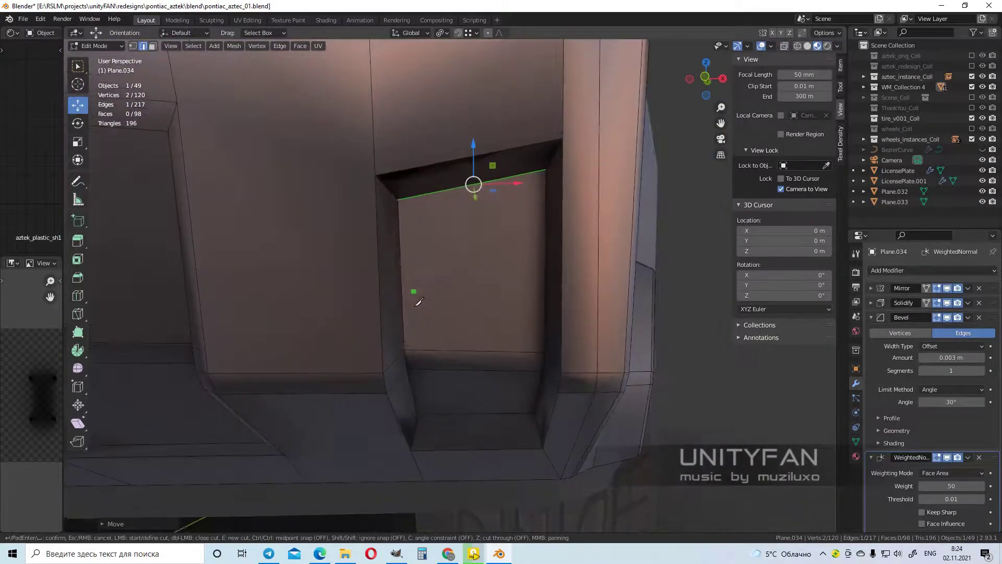
{"action": "key", "text": "Return"}
{"action": "key", "text": "3"}
{"action": "left_click", "coordinate": [483, 308]}
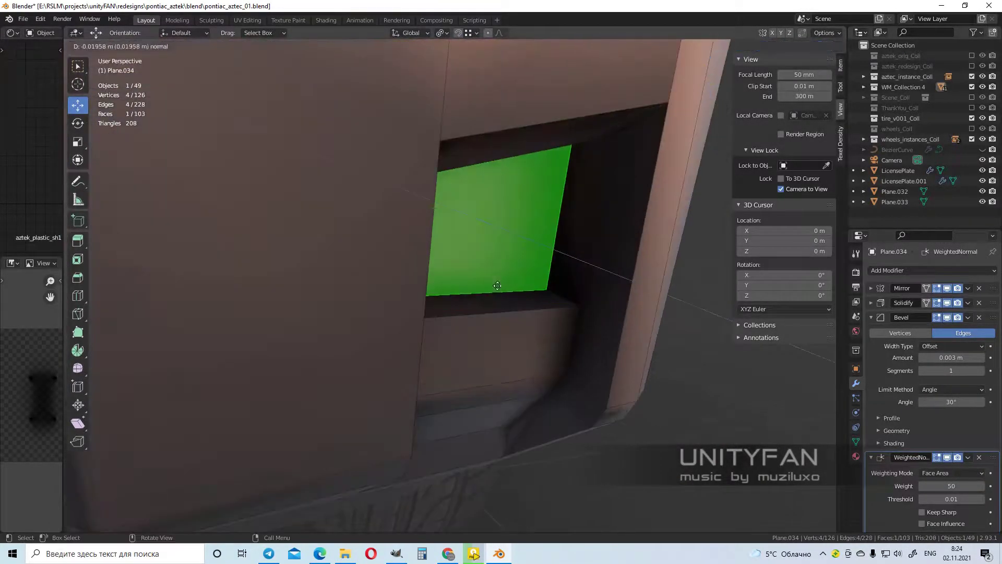
{"action": "mouse_move", "coordinate": [483, 308]}
{"action": "middle_mouse_down"}
{"action": "mouse_move", "coordinate": [464, 289]}
{"action": "mouse_move", "coordinate": [470, 250]}
{"action": "mouse_move", "coordinate": [570, 307]}
{"action": "middle_mouse_up"}
Switch the viewport to solid shading and view the vent from below.
{"action": "key", "text": "Tab"}
{"action": "left_click", "coordinate": [808, 46]}
{"action": "key", "text": "Tab"}
{"action": "mouse_move", "coordinate": [417, 254]}
{"action": "middle_mouse_down"}
{"action": "mouse_move", "coordinate": [487, 310]}
{"action": "mouse_move", "coordinate": [459, 282]}
{"action": "mouse_move", "coordinate": [171, 97]}
{"action": "middle_mouse_up"}
{"action": "mouse_move", "coordinate": [277, 165]}
{"action": "middle_mouse_down"}
{"action": "mouse_move", "coordinate": [529, 257]}
{"action": "mouse_move", "coordinate": [456, 251]}
{"action": "mouse_move", "coordinate": [398, 280]}
{"action": "middle_mouse_up"}
Cut through the vent wall and bevel the loop around the vent opening.
{"action": "left_click", "coordinate": [362, 281], "text": "shift"}
{"action": "key", "text": "j"}
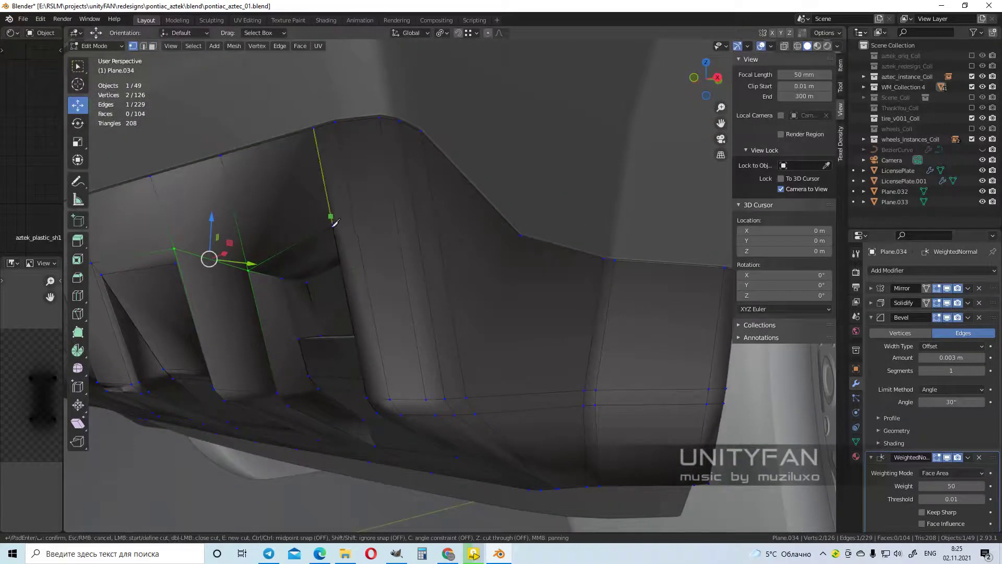
{"action": "left_click", "coordinate": [519, 250]}
{"action": "key", "text": "Return"}
{"action": "mouse_move", "coordinate": [519, 251]}
{"action": "middle_mouse_down"}
{"action": "mouse_move", "coordinate": [390, 333]}
{"action": "mouse_move", "coordinate": [456, 271]}
{"action": "mouse_move", "coordinate": [401, 115]}
{"action": "mouse_move", "coordinate": [414, 179]}
{"action": "mouse_move", "coordinate": [634, 383]}
{"action": "middle_mouse_up"}
{"action": "left_click", "coordinate": [402, 115], "text": "ctrl"}
{"action": "left_click", "coordinate": [645, 396]}
Select the whole bumper mesh, merge duplicate vertices, and inspect the beveled vent.
{"action": "key", "text": "Tab"}
{"action": "key", "text": "Tab"}
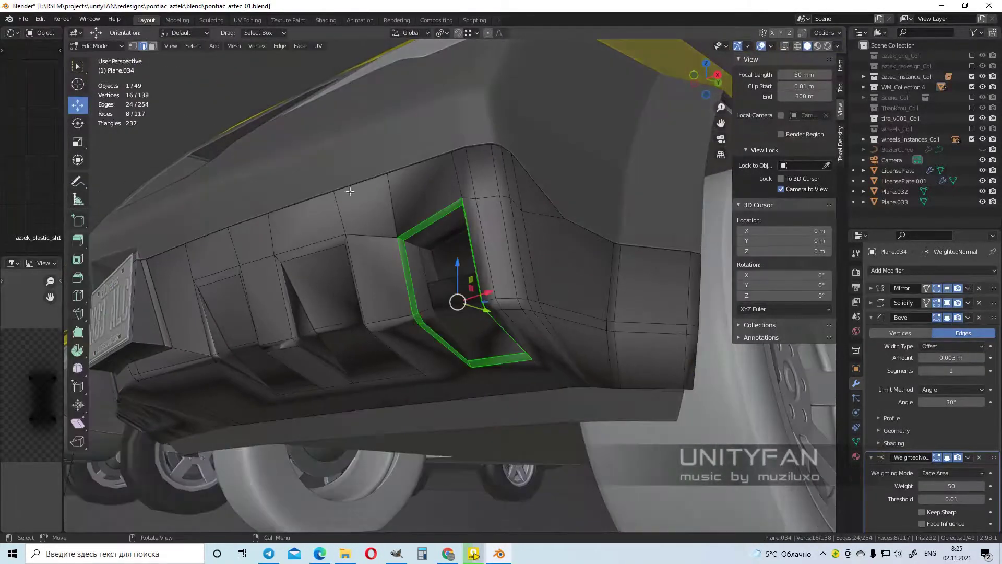
{"action": "key", "text": "a"}
{"action": "key", "text": "Tab"}
{"action": "key", "text": "Tab"}
{"action": "mouse_move", "coordinate": [480, 288]}
{"action": "middle_mouse_down"}
{"action": "mouse_move", "coordinate": [469, 283]}
{"action": "mouse_move", "coordinate": [533, 277]}
{"action": "mouse_move", "coordinate": [662, 328]}
{"action": "mouse_move", "coordinate": [502, 347]}
{"action": "middle_mouse_up"}
{"action": "key", "text": "Tab"}
Set the WeightedNormal weight to 100 and toggle Keep Sharp.
{"action": "scroll", "coordinate": [934, 462], "scroll_direction": "down", "scroll_amount": 1}
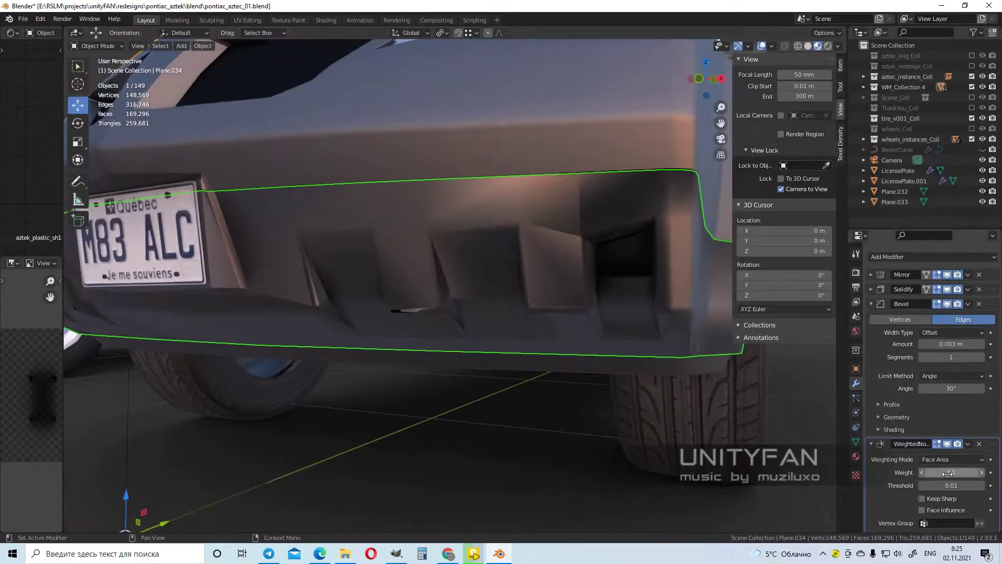
{"action": "double_click", "coordinate": [951, 472]}
{"action": "type", "text": "100"}
{"action": "key", "text": "Return"}
{"action": "left_click", "coordinate": [922, 498]}
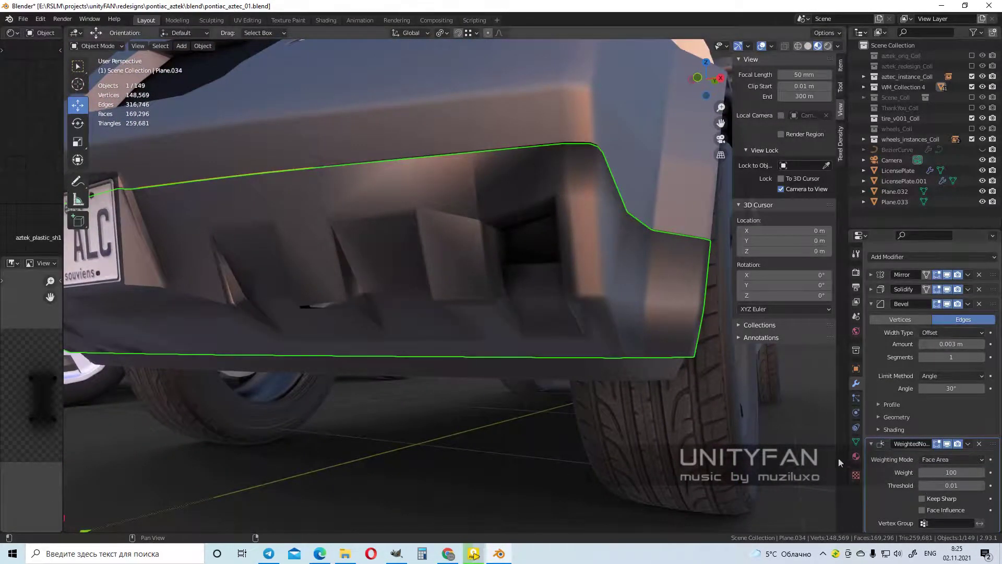
Undo the weight change and turn Keep Sharp back on in the modifier stack.
{"action": "mouse_move", "coordinate": [704, 397]}
{"action": "middle_mouse_down"}
{"action": "mouse_move", "coordinate": [527, 326]}
{"action": "mouse_move", "coordinate": [546, 338]}
{"action": "mouse_move", "coordinate": [514, 270]}
{"action": "middle_mouse_up"}
{"action": "key", "text": "Tab"}
{"action": "scroll", "coordinate": [527, 325], "scroll_direction": "up", "scroll_amount": 3}
{"action": "key", "text": "Tab"}
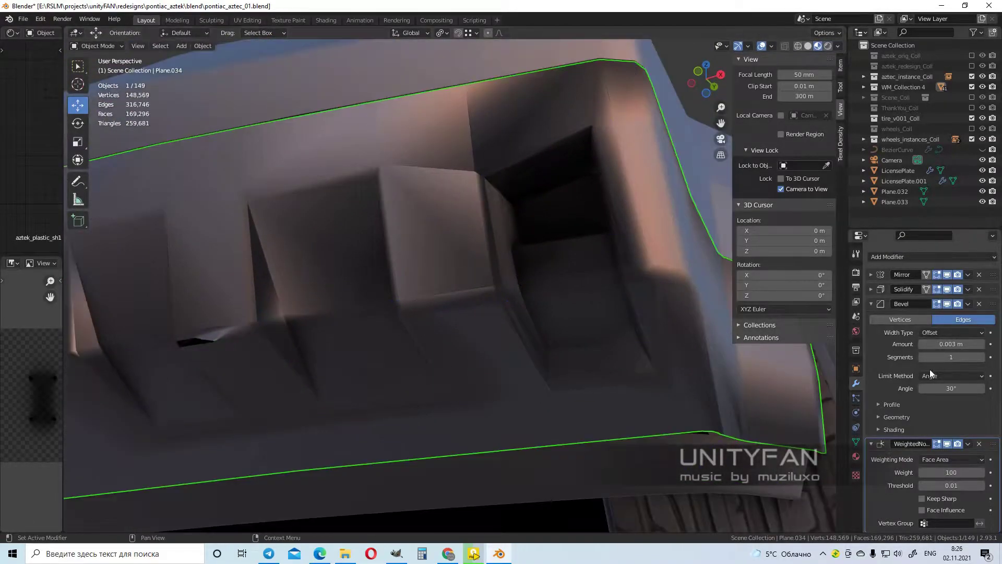
{"action": "key", "text": "ctrl+z"}
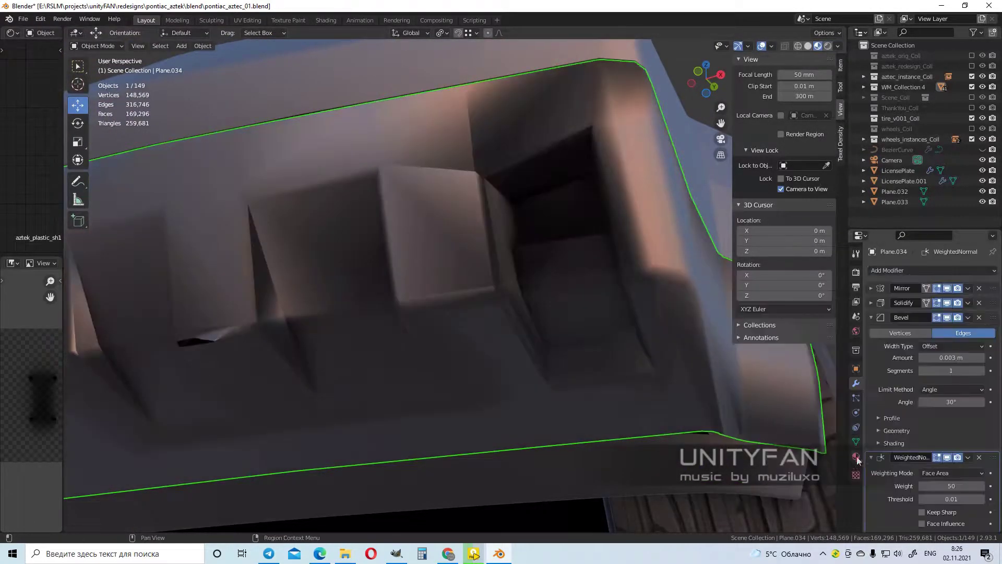
{"action": "left_click", "coordinate": [856, 384]}
{"action": "left_click", "coordinate": [921, 499]}
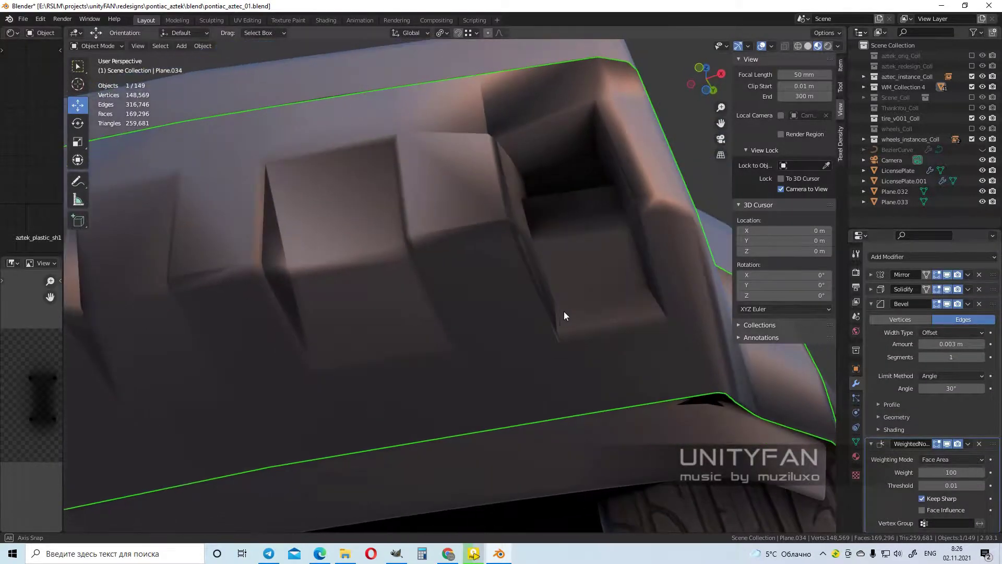
Inspect the bumper from closer and from below, in and out of Edit Mode.
{"action": "key", "text": "Tab"}
{"action": "middle_click_drag", "start_coordinate": [563, 311], "coordinate": [479, 198]}
{"action": "scroll", "coordinate": [479, 198], "scroll_direction": "up", "scroll_amount": 3}
{"action": "key", "text": "Tab"}
{"action": "scroll", "coordinate": [479, 198], "scroll_direction": "down", "scroll_amount": 5}
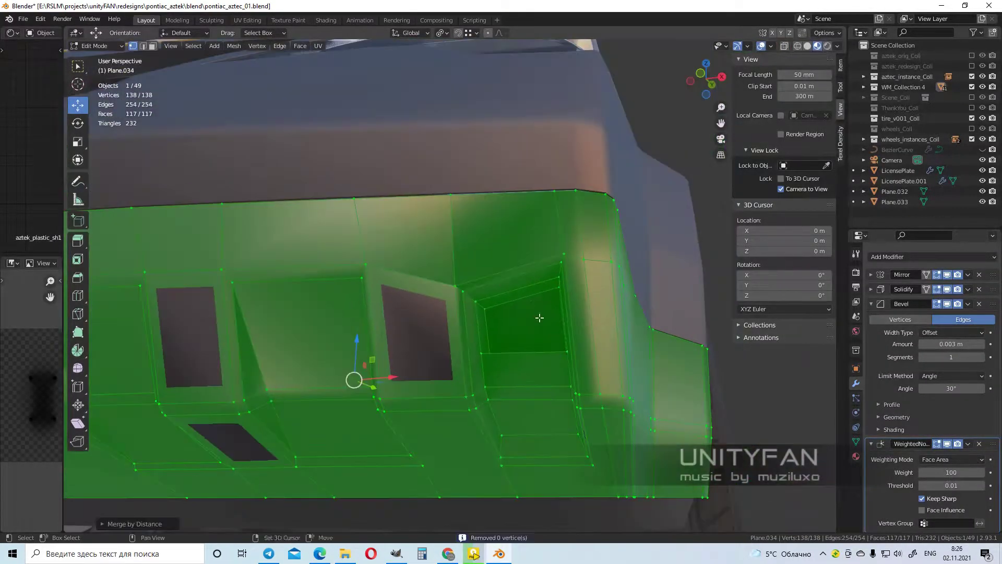
{"action": "mouse_move", "coordinate": [539, 316]}
{"action": "middle_mouse_down"}
{"action": "mouse_move", "coordinate": [545, 284]}
{"action": "mouse_move", "coordinate": [469, 235]}
{"action": "middle_mouse_up"}
{"action": "scroll", "coordinate": [546, 284], "scroll_direction": "up", "scroll_amount": 3}
Bevel a selected bumper edge and view the result from below.
{"action": "key", "text": "Tab"}
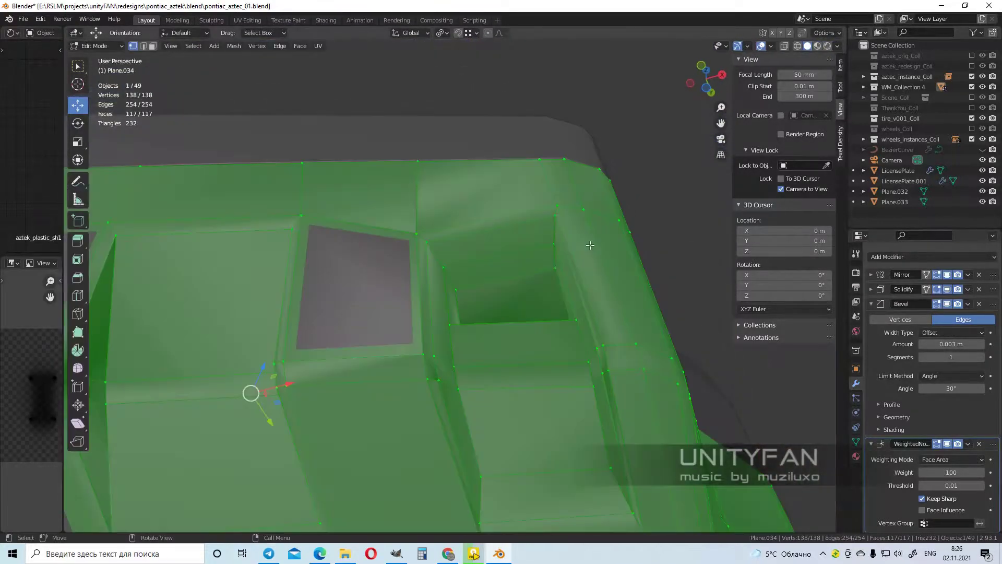
{"action": "scroll", "coordinate": [444, 220], "scroll_direction": "up", "scroll_amount": 3}
{"action": "left_click", "coordinate": [410, 207]}
{"action": "left_click", "coordinate": [564, 305]}
{"action": "mouse_move", "coordinate": [564, 304]}
{"action": "middle_mouse_down"}
{"action": "mouse_move", "coordinate": [554, 215]}
{"action": "mouse_move", "coordinate": [621, 226]}
{"action": "mouse_move", "coordinate": [544, 278]}
{"action": "mouse_move", "coordinate": [492, 343]}
{"action": "mouse_move", "coordinate": [966, 495]}
{"action": "middle_mouse_up"}
{"action": "scroll", "coordinate": [622, 226], "scroll_direction": "down", "scroll_amount": 3}
{"action": "key", "text": "Tab"}
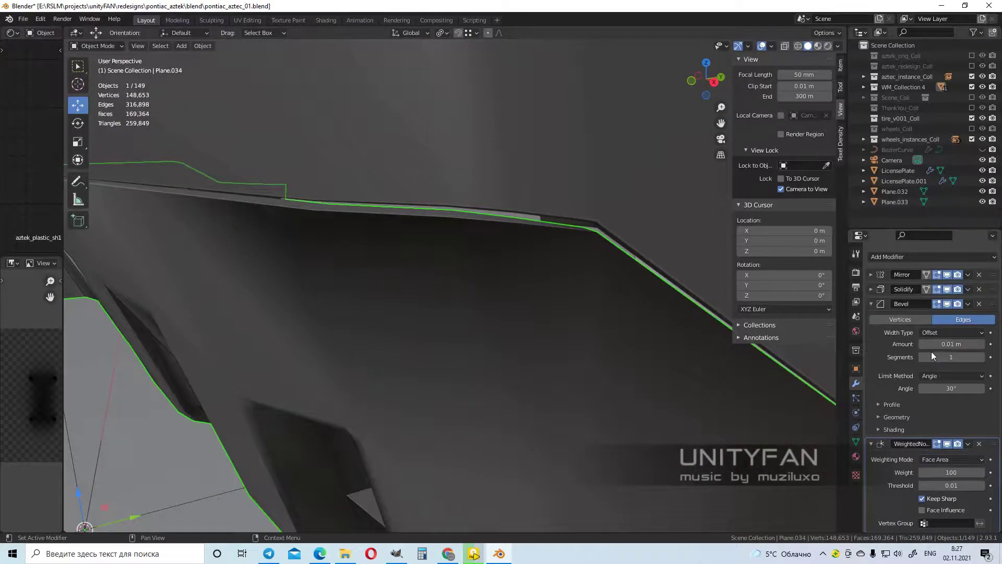
Remove the Bevel modifier and view the whole bumper.
{"action": "left_click", "coordinate": [979, 304]}
{"action": "mouse_move", "coordinate": [506, 280]}
{"action": "middle_mouse_down"}
{"action": "mouse_move", "coordinate": [515, 309]}
{"action": "mouse_move", "coordinate": [436, 302]}
{"action": "mouse_move", "coordinate": [550, 374]}
{"action": "mouse_move", "coordinate": [593, 369]}
{"action": "mouse_move", "coordinate": [470, 385]}
{"action": "mouse_move", "coordinate": [502, 321]}
{"action": "mouse_move", "coordinate": [503, 293]}
{"action": "mouse_move", "coordinate": [678, 277]}
{"action": "middle_mouse_up"}
{"action": "scroll", "coordinate": [514, 309], "scroll_direction": "down", "scroll_amount": 4}
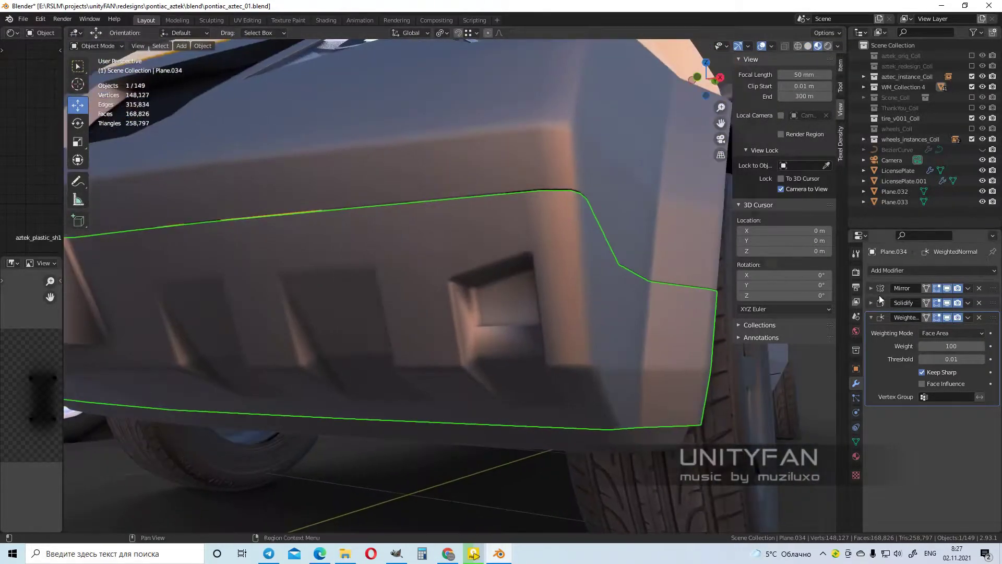
{"action": "left_click", "coordinate": [892, 270]}
{"action": "left_click", "coordinate": [786, 311]}
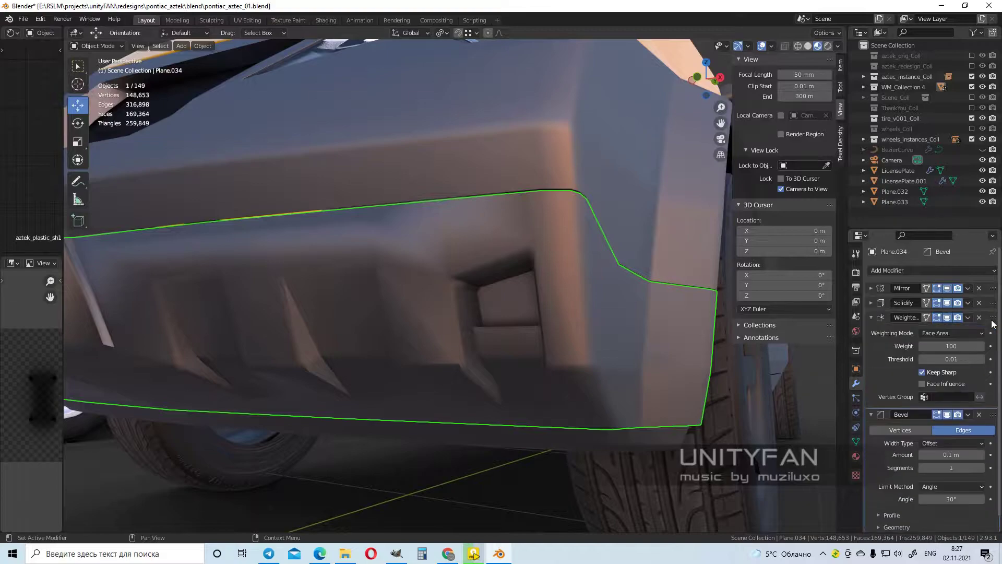
{"action": "scroll", "coordinate": [655, 339], "scroll_direction": "up", "scroll_amount": 3}
{"action": "scroll", "coordinate": [618, 334], "scroll_direction": "up", "scroll_amount": 2}
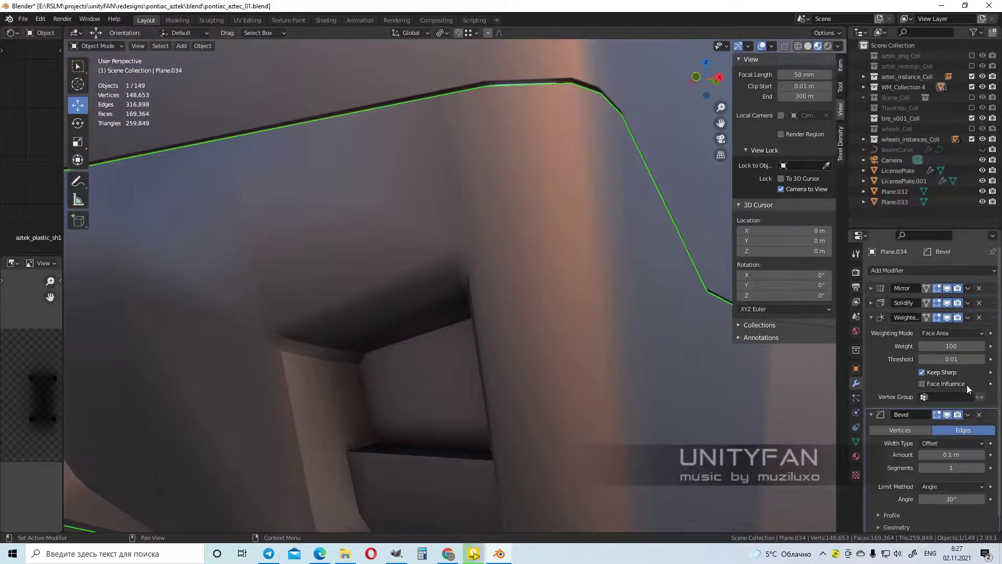
{"action": "scroll", "coordinate": [986, 391], "scroll_direction": "up", "scroll_amount": 3}
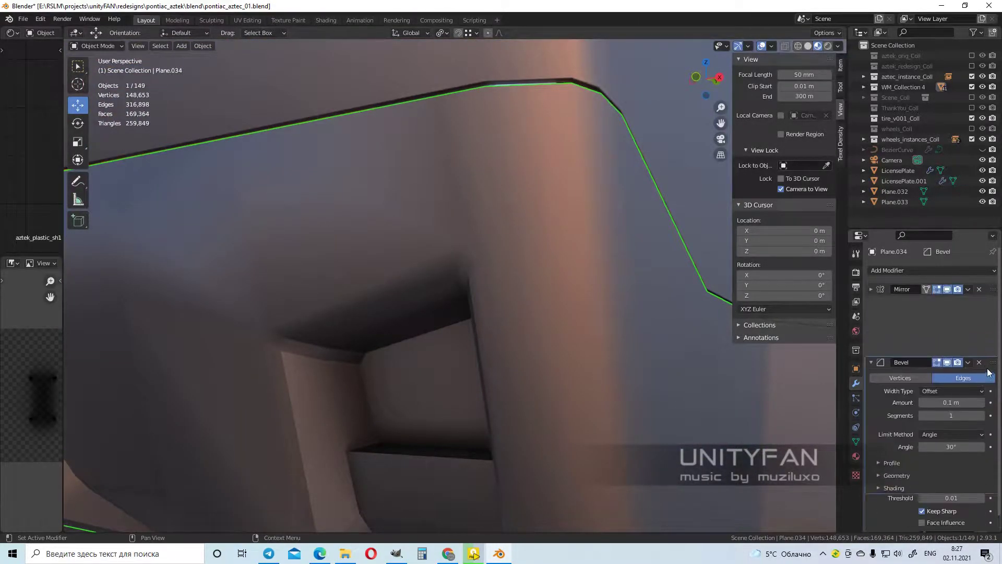
{"action": "middle_click_drag", "start_coordinate": [652, 319], "coordinate": [568, 304]}
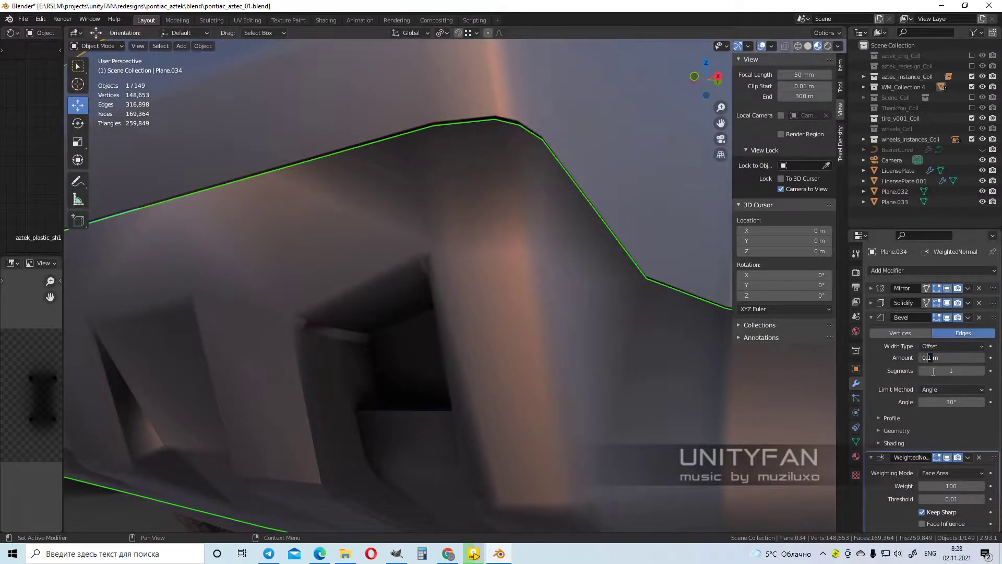
{"action": "type", "text": "001"}
{"action": "key", "text": "Return"}
{"action": "mouse_move", "coordinate": [418, 273]}
{"action": "middle_mouse_down"}
{"action": "mouse_move", "coordinate": [502, 289]}
{"action": "mouse_move", "coordinate": [477, 287]}
{"action": "middle_mouse_up"}
{"action": "left_click", "coordinate": [808, 46]}
{"action": "scroll", "coordinate": [461, 283], "scroll_direction": "up", "scroll_amount": 3}
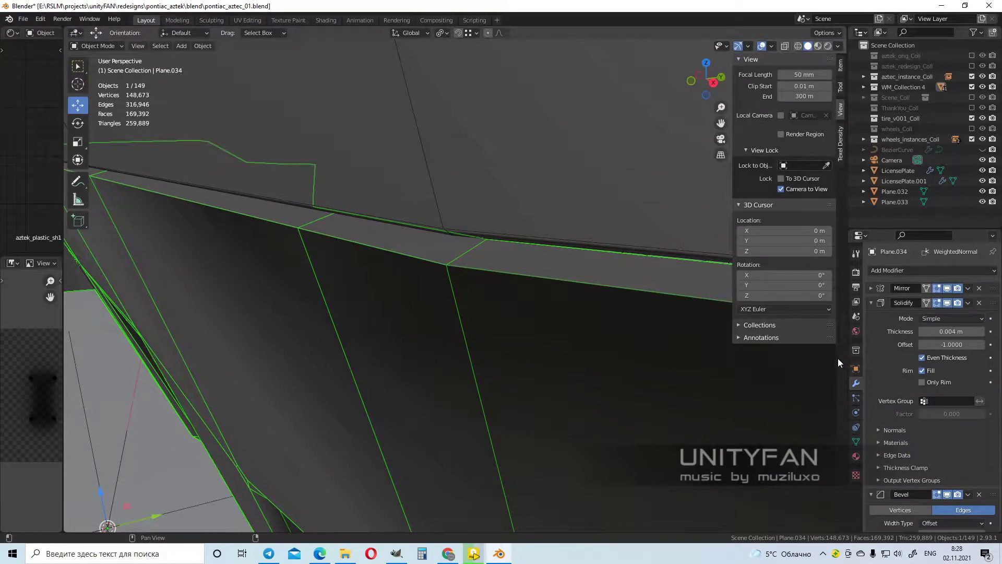
{"action": "left_click", "coordinate": [870, 303]}
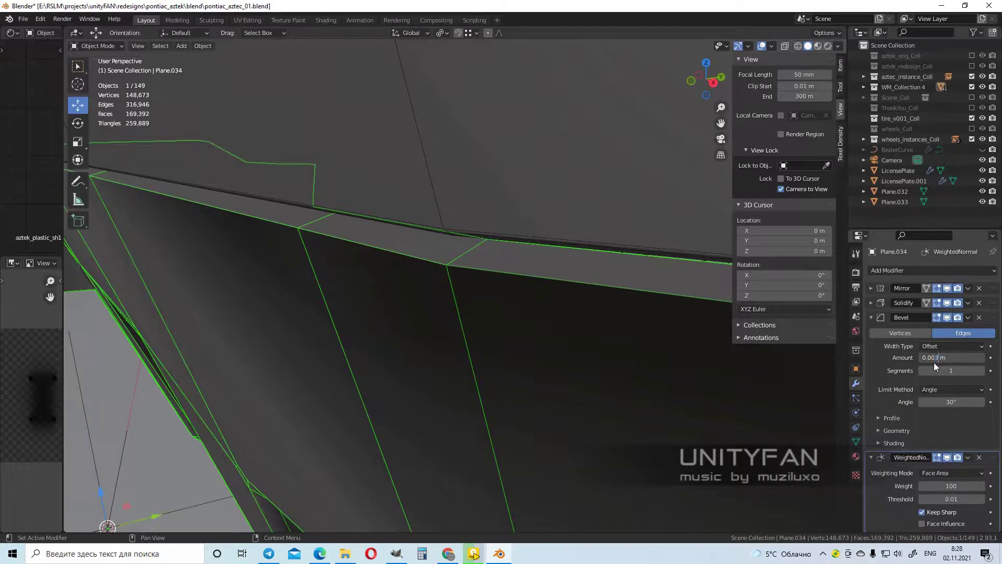
{"action": "left_click", "coordinate": [839, 69]}
{"action": "key", "text": "KP_Decimal"}
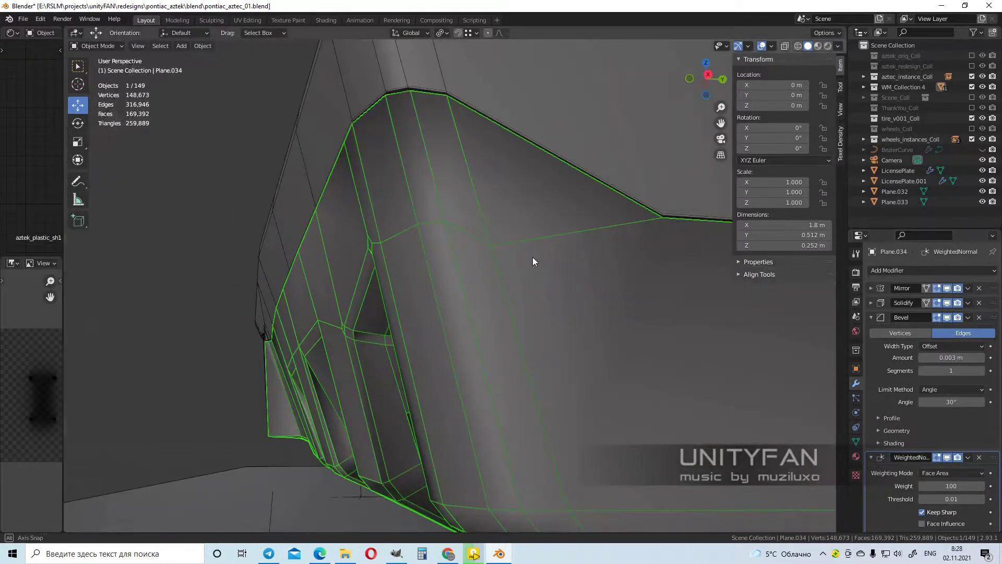
{"action": "scroll", "coordinate": [634, 226], "scroll_direction": "up", "scroll_amount": 8}
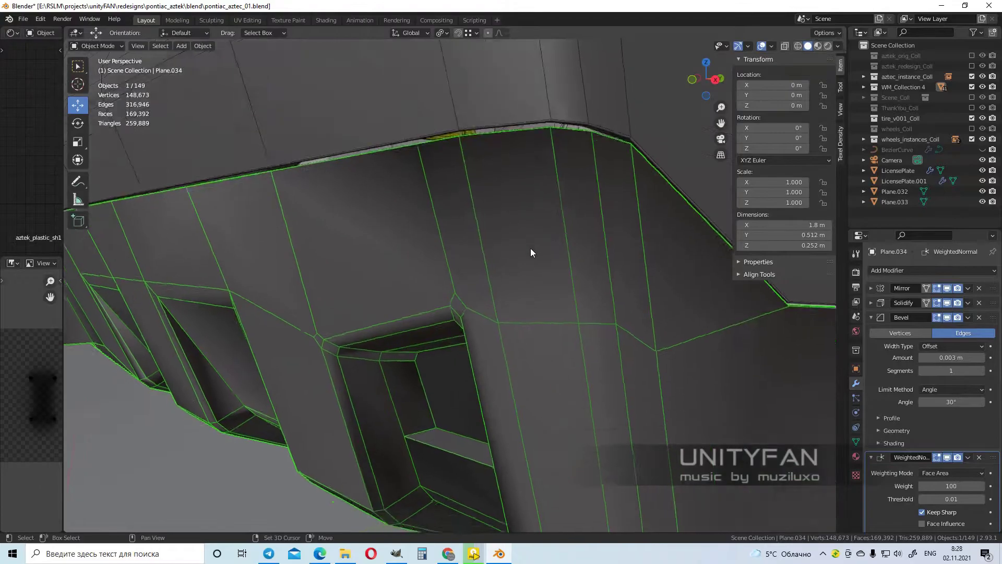
{"action": "middle_click_drag", "start_coordinate": [530, 248], "coordinate": [475, 273]}
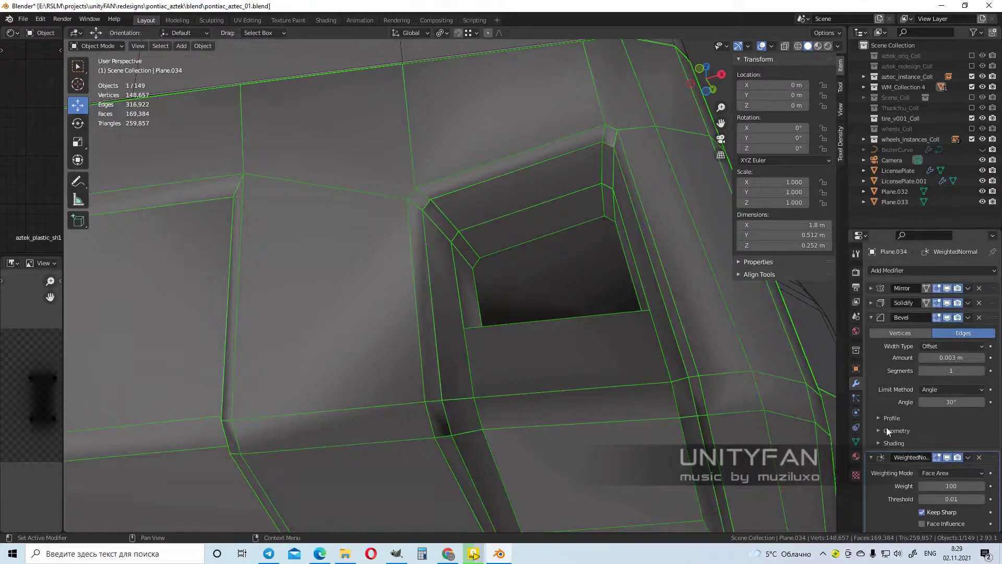
{"action": "left_click", "coordinate": [893, 442]}
{"action": "scroll", "coordinate": [896, 444], "scroll_direction": "down", "scroll_amount": 2}
{"action": "left_click", "coordinate": [922, 416]}
{"action": "middle_click_drag", "start_coordinate": [600, 334], "coordinate": [559, 364]}
{"action": "key", "text": "Tab"}
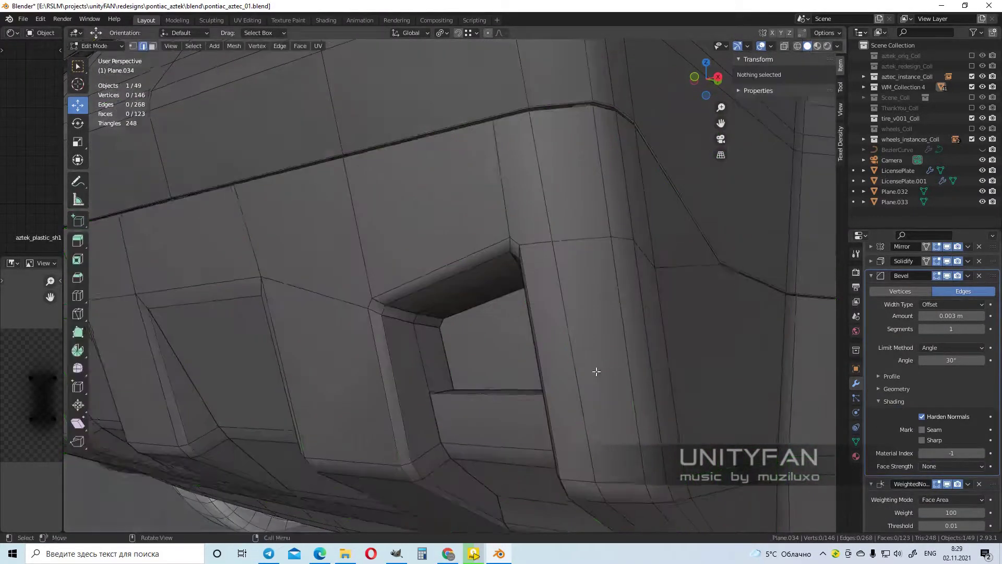
{"action": "left_click", "coordinate": [921, 416]}
{"action": "scroll", "coordinate": [926, 439], "scroll_direction": "down", "scroll_amount": 2}
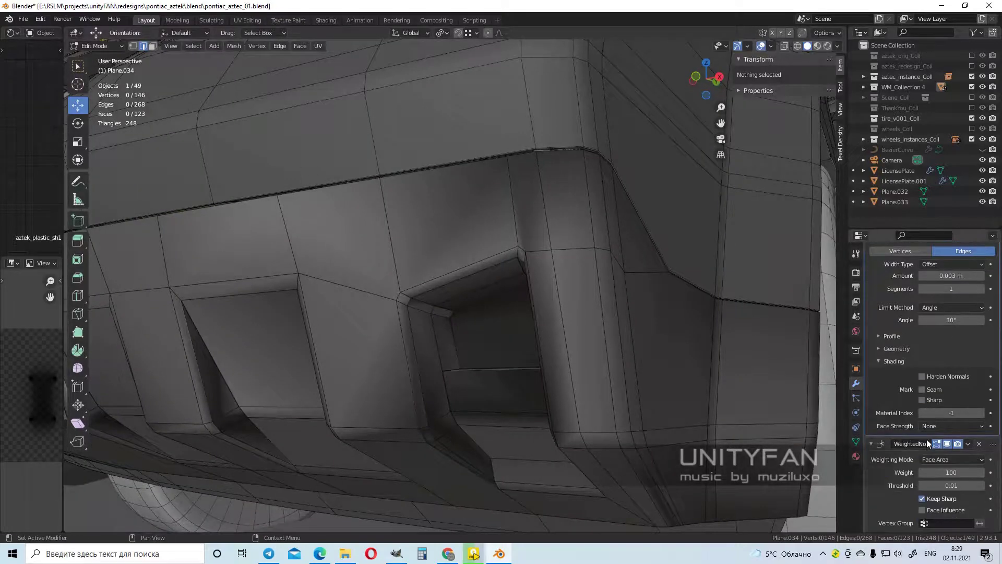
{"action": "scroll", "coordinate": [970, 337], "scroll_direction": "up", "scroll_amount": 4}
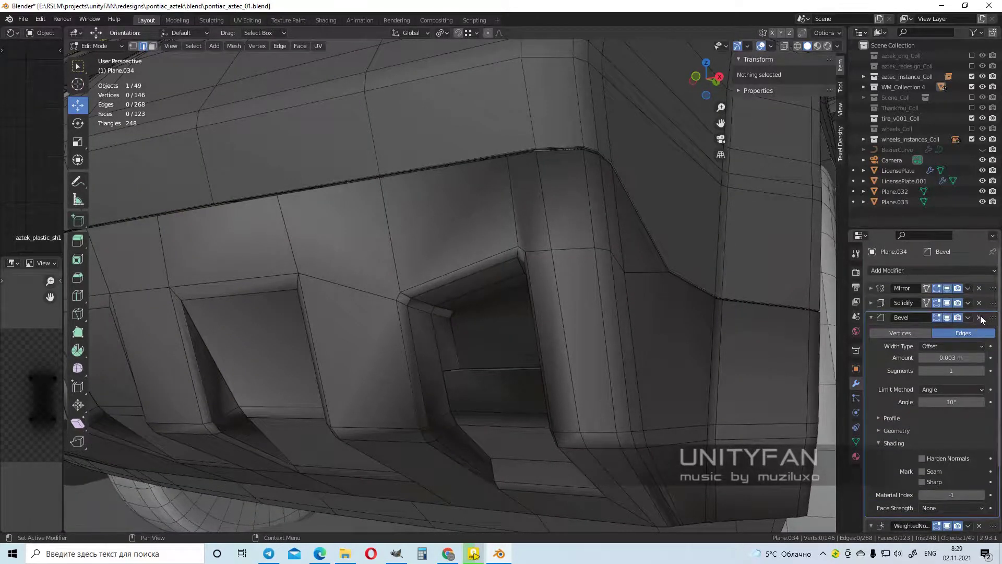
{"action": "left_click", "coordinate": [981, 318]}
{"action": "scroll", "coordinate": [627, 334], "scroll_direction": "up", "scroll_amount": 3}
{"action": "middle_click_drag", "start_coordinate": [600, 330], "coordinate": [560, 289]}
Select the short edges inside the vent opening along the lower loop.
{"action": "scroll", "coordinate": [536, 338], "scroll_direction": "up", "scroll_amount": 2}
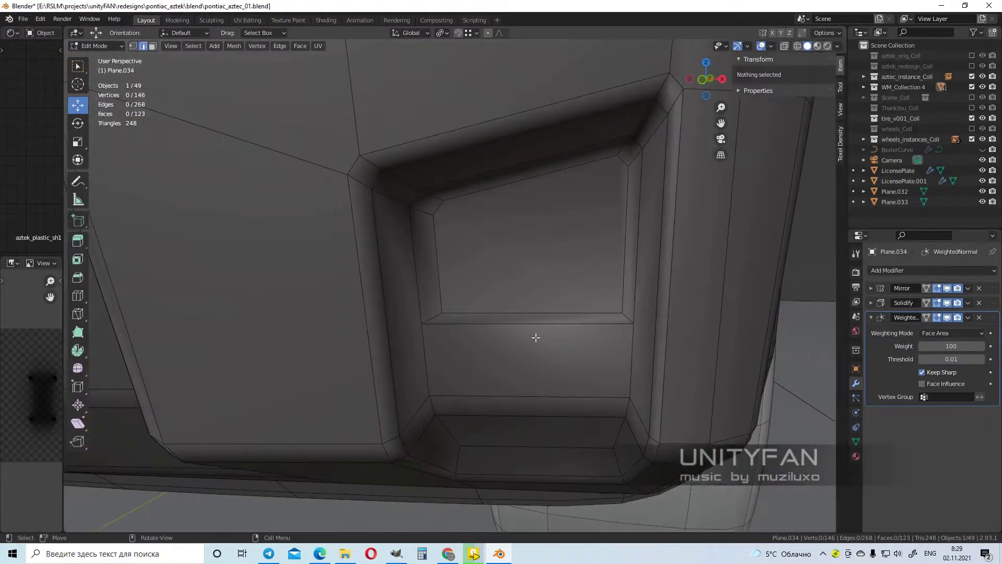
{"action": "scroll", "coordinate": [536, 338], "scroll_direction": "up", "scroll_amount": 1}
{"action": "left_click", "coordinate": [442, 307]}
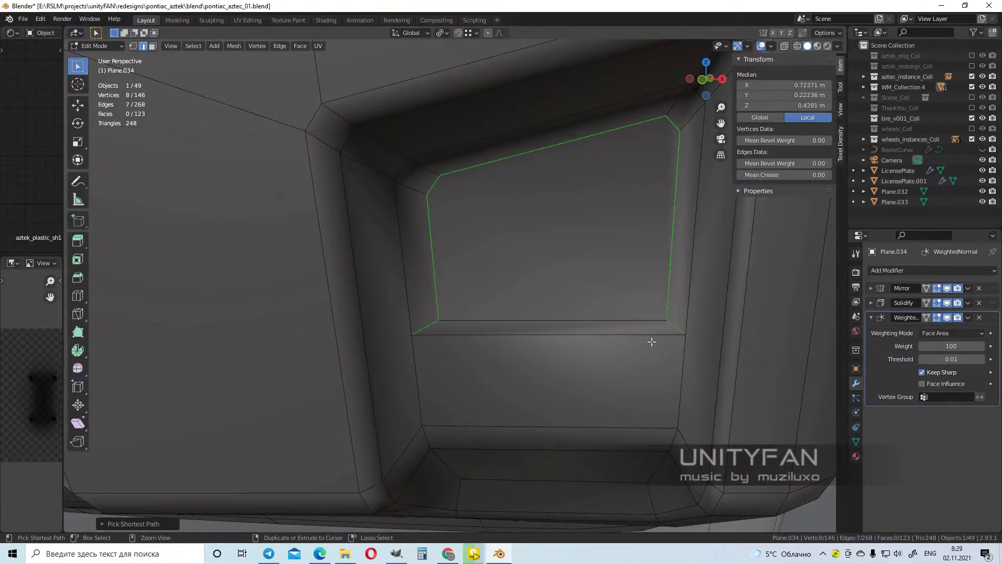
{"action": "mouse_move", "coordinate": [651, 341]}
{"action": "middle_mouse_down"}
{"action": "mouse_move", "coordinate": [673, 328]}
{"action": "mouse_move", "coordinate": [631, 383]}
{"action": "mouse_move", "coordinate": [398, 289]}
{"action": "mouse_move", "coordinate": [548, 294]}
{"action": "middle_mouse_up"}
{"action": "left_click", "coordinate": [630, 383], "text": "ctrl"}
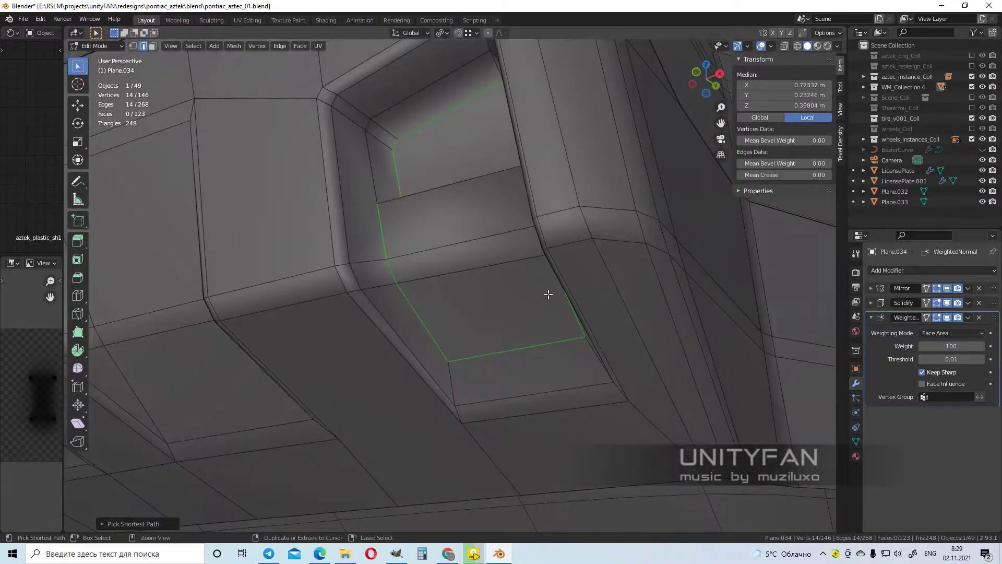
Inspect the vent recess in Object Mode from another angle, then resume editing.
{"action": "key", "text": "Tab"}
{"action": "scroll", "coordinate": [552, 299], "scroll_direction": "down", "scroll_amount": 3}
{"action": "middle_click_drag", "start_coordinate": [667, 261], "coordinate": [461, 283]}
{"action": "scroll", "coordinate": [502, 352], "scroll_direction": "up", "scroll_amount": 3}
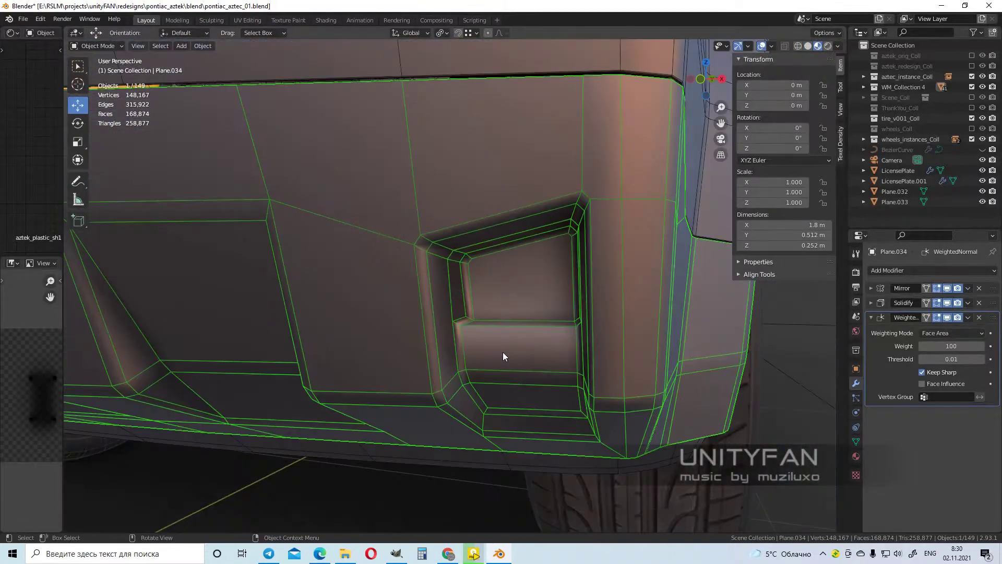
{"action": "key", "text": "Tab"}
{"action": "scroll", "coordinate": [502, 352], "scroll_direction": "up", "scroll_amount": 4}
Dissolve the stray edges in the vent recess and view the whole bumper.
{"action": "key", "text": "Escape"}
{"action": "scroll", "coordinate": [596, 321], "scroll_direction": "down", "scroll_amount": 3}
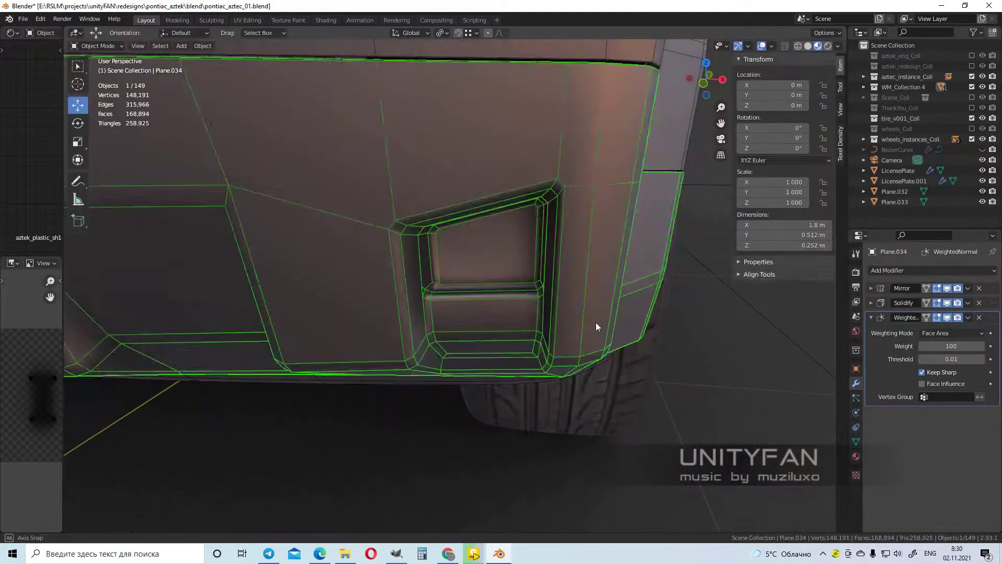
{"action": "scroll", "coordinate": [485, 315], "scroll_direction": "up", "scroll_amount": 2}
{"action": "mouse_move", "coordinate": [485, 316]}
{"action": "middle_mouse_down"}
{"action": "mouse_move", "coordinate": [438, 303]}
{"action": "mouse_move", "coordinate": [591, 318]}
{"action": "mouse_move", "coordinate": [369, 296]}
{"action": "middle_mouse_up"}
{"action": "key", "text": "x"}
{"action": "left_click", "coordinate": [619, 313]}
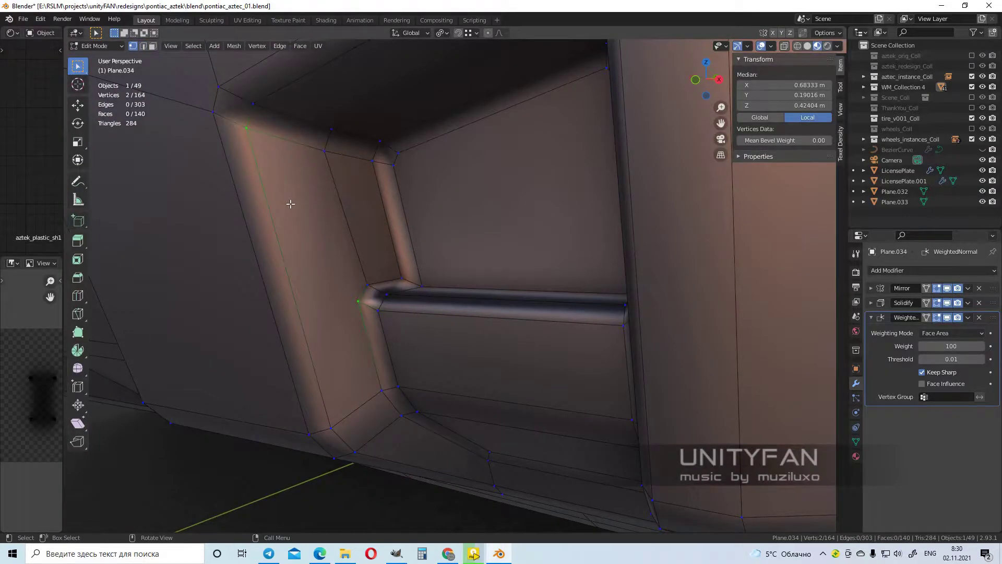
{"action": "middle_click_drag", "start_coordinate": [291, 204], "coordinate": [516, 297]}
{"action": "scroll", "coordinate": [517, 297], "scroll_direction": "down", "scroll_amount": 3}
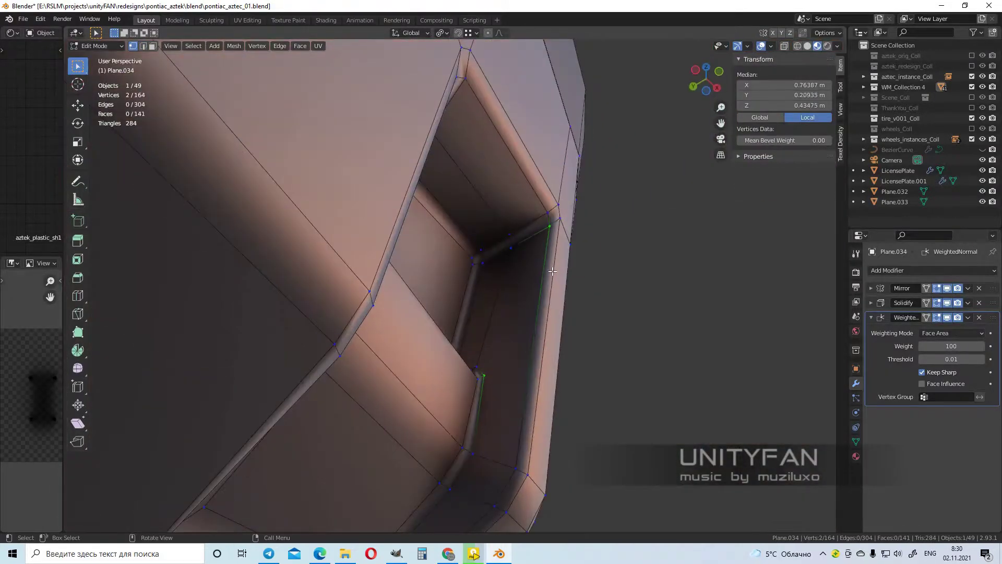
{"action": "scroll", "coordinate": [562, 330], "scroll_direction": "down", "scroll_amount": 3}
Toggle the Solidify modifier's viewport display to compare, and view the whole car front.
{"action": "key", "text": "Tab"}
{"action": "middle_click_drag", "start_coordinate": [562, 330], "coordinate": [470, 352]}
{"action": "scroll", "coordinate": [471, 353], "scroll_direction": "up", "scroll_amount": 3}
{"action": "middle_click_drag", "start_coordinate": [484, 386], "coordinate": [574, 365]}
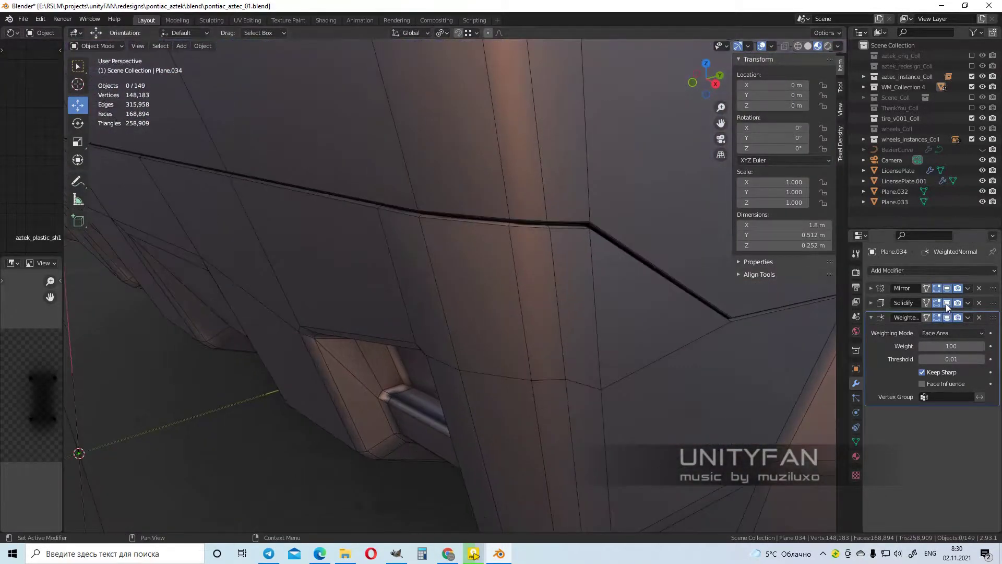
{"action": "left_click", "coordinate": [946, 303]}
{"action": "left_click", "coordinate": [945, 303]}
{"action": "left_click", "coordinate": [945, 303]}
{"action": "scroll", "coordinate": [457, 321], "scroll_direction": "down", "scroll_amount": 4}
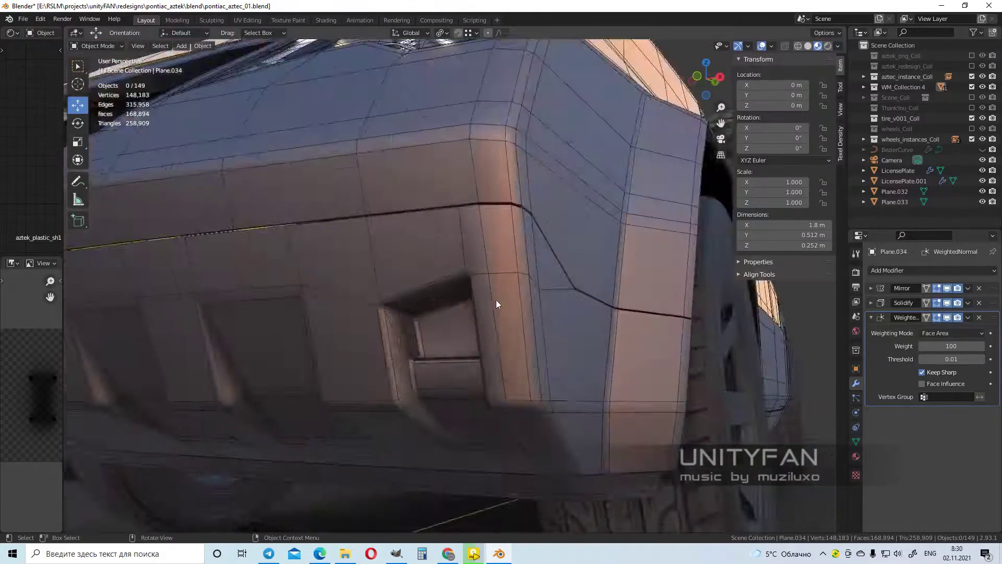
{"action": "scroll", "coordinate": [496, 300], "scroll_direction": "down", "scroll_amount": 3}
{"action": "mouse_move", "coordinate": [719, 218]}
{"action": "middle_mouse_down"}
{"action": "mouse_move", "coordinate": [571, 261]}
{"action": "mouse_move", "coordinate": [660, 261]}
{"action": "mouse_move", "coordinate": [694, 272]}
{"action": "mouse_move", "coordinate": [701, 298]}
{"action": "middle_mouse_up"}
{"action": "scroll", "coordinate": [572, 261], "scroll_direction": "up", "scroll_amount": 3}
{"action": "scroll", "coordinate": [660, 261], "scroll_direction": "up", "scroll_amount": 2}
{"action": "scroll", "coordinate": [547, 279], "scroll_direction": "up", "scroll_amount": 3}
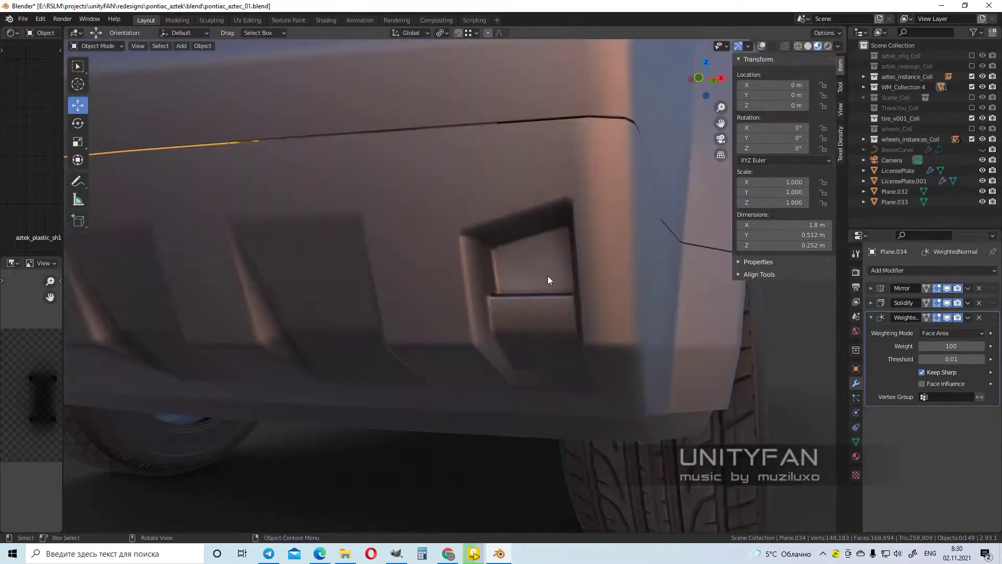
{"action": "scroll", "coordinate": [546, 279], "scroll_direction": "up", "scroll_amount": 2}
Re-enter Edit Mode on the bumper and orbit into the vent recess, cancelling an edge bevel.
{"action": "key", "text": "Tab"}
{"action": "scroll", "coordinate": [525, 252], "scroll_direction": "up", "scroll_amount": 2}
{"action": "left_click", "coordinate": [592, 297]}
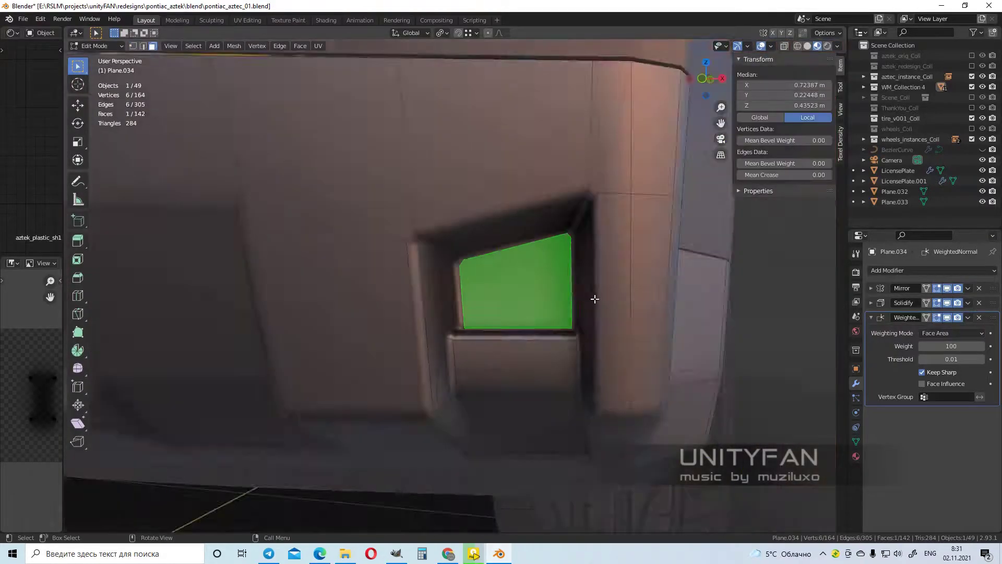
{"action": "middle_click_drag", "start_coordinate": [592, 297], "coordinate": [273, 152]}
{"action": "key", "text": "2"}
{"action": "left_click", "coordinate": [411, 385]}
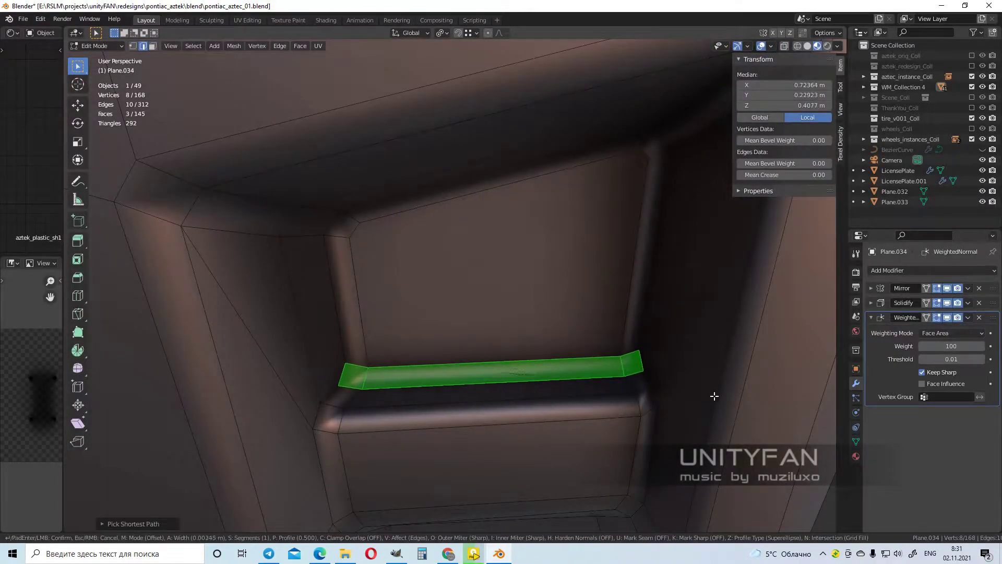
{"action": "right_click", "coordinate": [714, 396]}
{"action": "middle_click_drag", "start_coordinate": [714, 396], "coordinate": [458, 217]}
Inset the vent's back face, nudge one inset corner vertex, then start editing the headlight piece.
{"action": "left_click", "coordinate": [458, 217]}
{"action": "key", "text": "i"}
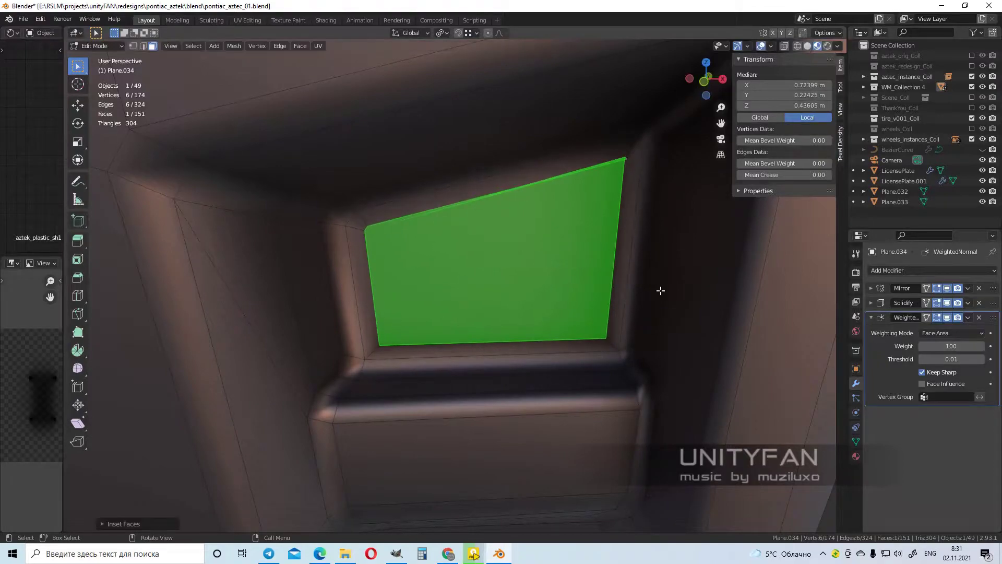
{"action": "middle_click_drag", "start_coordinate": [654, 298], "coordinate": [537, 197]}
{"action": "key", "text": "1"}
{"action": "left_click", "coordinate": [593, 160]}
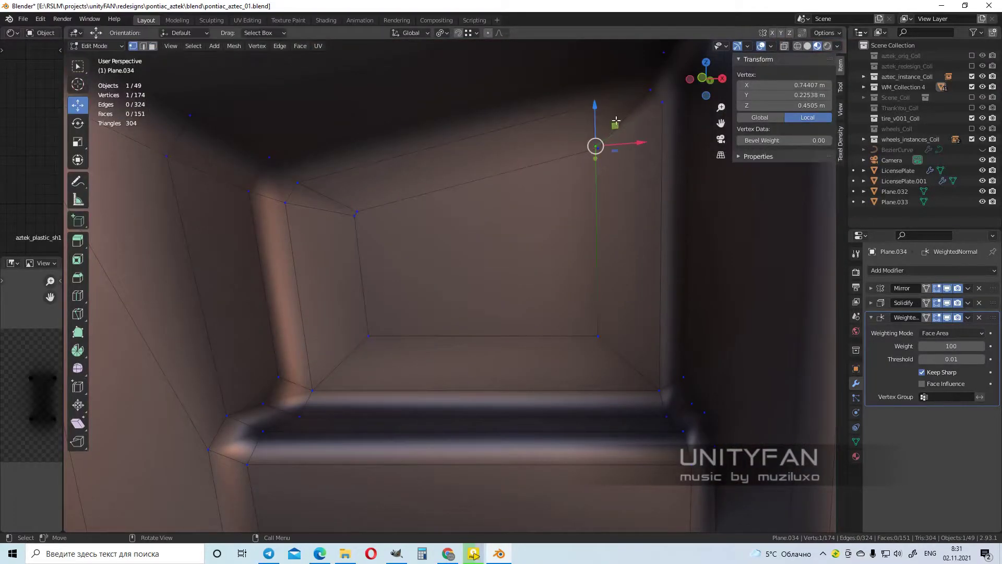
{"action": "left_click_drag", "start_coordinate": [375, 196], "coordinate": [376, 195]}
{"action": "middle_click_drag", "start_coordinate": [376, 195], "coordinate": [512, 299]}
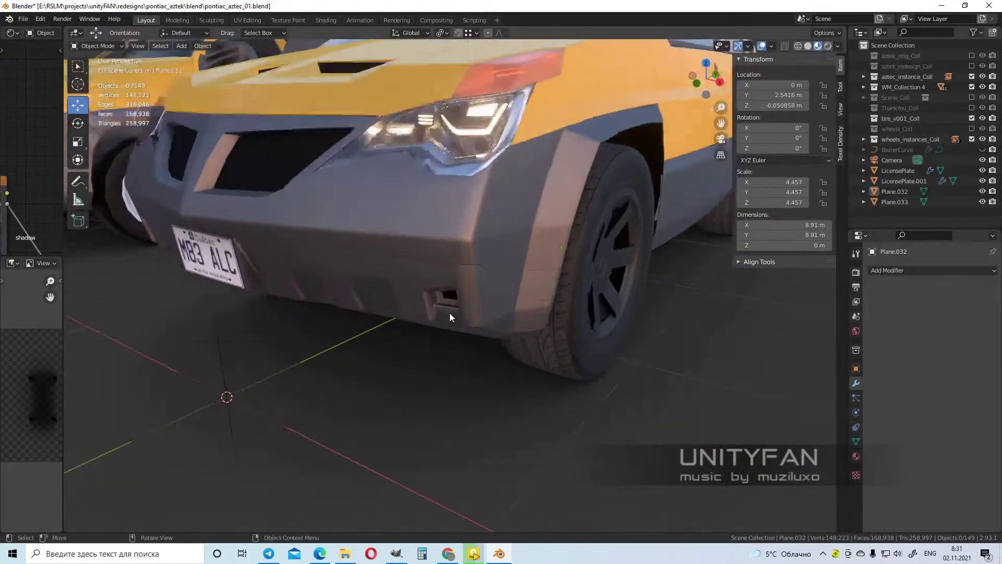
{"action": "left_click", "coordinate": [479, 284]}
{"action": "key", "text": "Tab"}
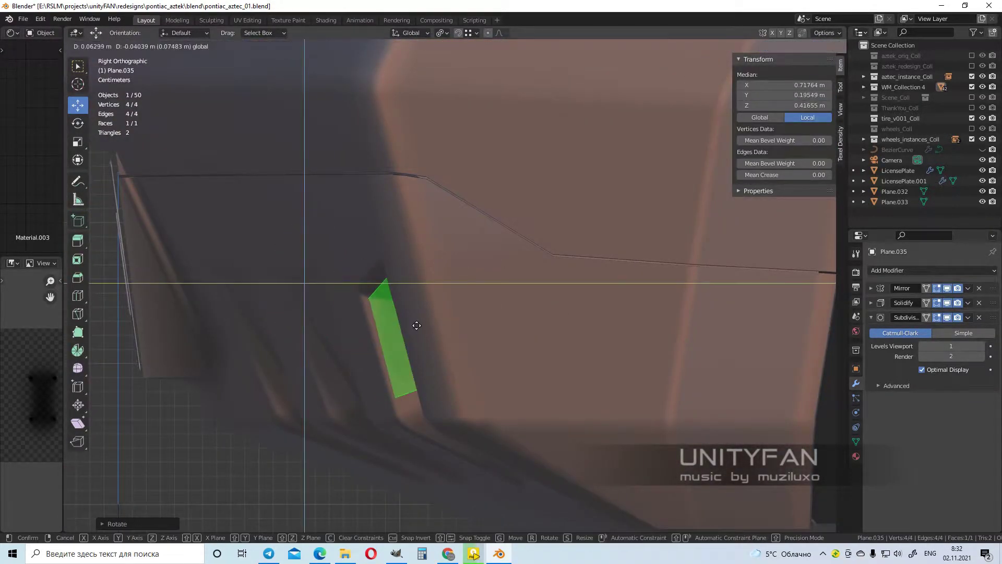
Snap the new panel's corner vertices onto the vent's corners.
{"action": "left_click", "coordinate": [416, 325]}
{"action": "middle_click_drag", "start_coordinate": [417, 326], "coordinate": [472, 302]}
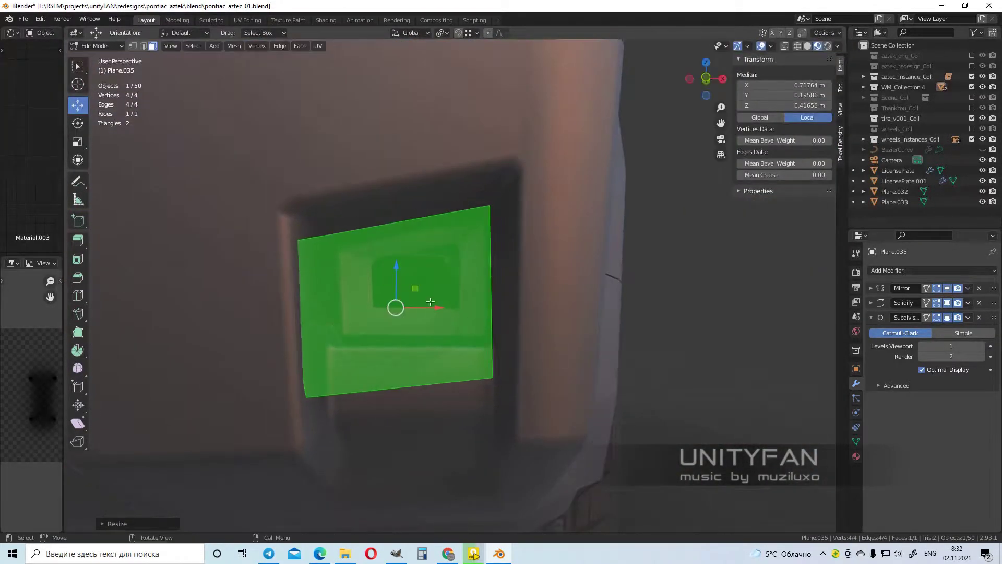
{"action": "left_click", "coordinate": [133, 46]}
{"action": "left_click", "coordinate": [459, 175]}
{"action": "mouse_move", "coordinate": [459, 174]}
{"action": "middle_mouse_down"}
{"action": "mouse_move", "coordinate": [563, 307]}
{"action": "mouse_move", "coordinate": [490, 303]}
{"action": "middle_mouse_up"}
{"action": "left_click", "coordinate": [358, 205]}
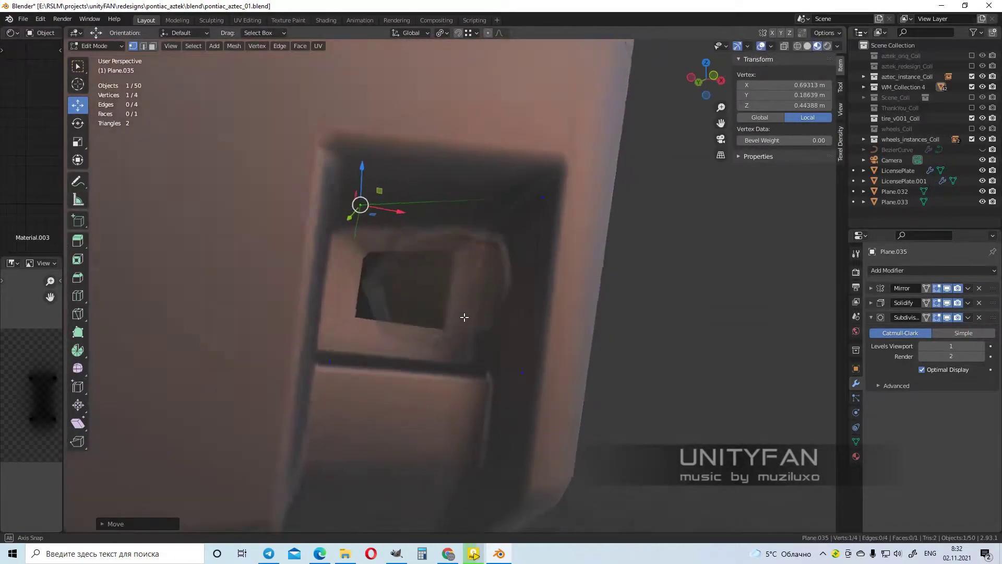
{"action": "mouse_move", "coordinate": [358, 206]}
{"action": "middle_mouse_down"}
{"action": "mouse_move", "coordinate": [428, 235]}
{"action": "mouse_move", "coordinate": [510, 194]}
{"action": "mouse_move", "coordinate": [454, 272]}
{"action": "mouse_move", "coordinate": [500, 309]}
{"action": "middle_mouse_up"}
{"action": "left_click", "coordinate": [432, 225], "text": "shift"}
Extrude the panel into a thick insert, viewed in solid shading.
{"action": "key", "text": "z"}
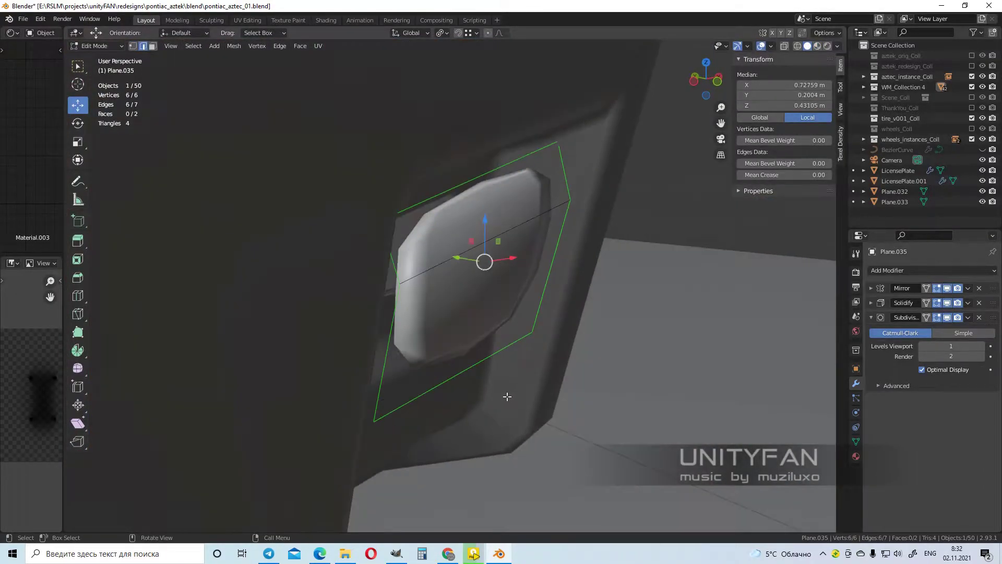
{"action": "left_click", "coordinate": [427, 261]}
{"action": "mouse_move", "coordinate": [427, 261]}
{"action": "middle_mouse_down"}
{"action": "mouse_move", "coordinate": [402, 326]}
{"action": "mouse_move", "coordinate": [443, 292]}
{"action": "mouse_move", "coordinate": [414, 253]}
{"action": "mouse_move", "coordinate": [452, 385]}
{"action": "mouse_move", "coordinate": [386, 277]}
{"action": "mouse_move", "coordinate": [464, 332]}
{"action": "mouse_move", "coordinate": [477, 318]}
{"action": "middle_mouse_up"}
{"action": "left_click", "coordinate": [387, 277]}
Add a Weighted Normal modifier to the insert with Auto Smooth and weight 100.
{"action": "left_click", "coordinate": [709, 346]}
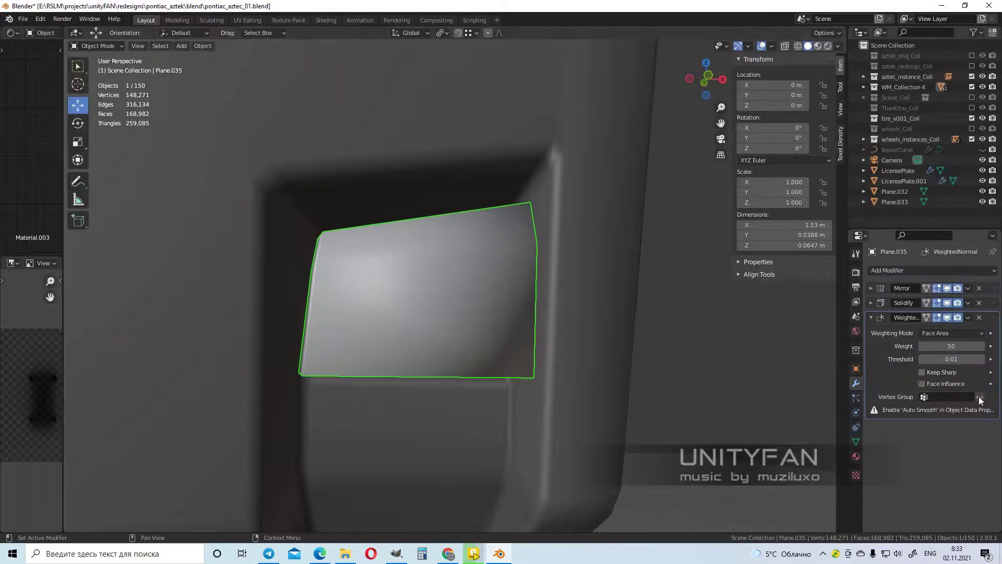
{"action": "left_click", "coordinate": [921, 464]}
{"action": "middle_click_drag", "start_coordinate": [678, 376], "coordinate": [592, 347]}
{"action": "key", "text": "Tab"}
{"action": "scroll", "coordinate": [478, 331], "scroll_direction": "up", "scroll_amount": 3}
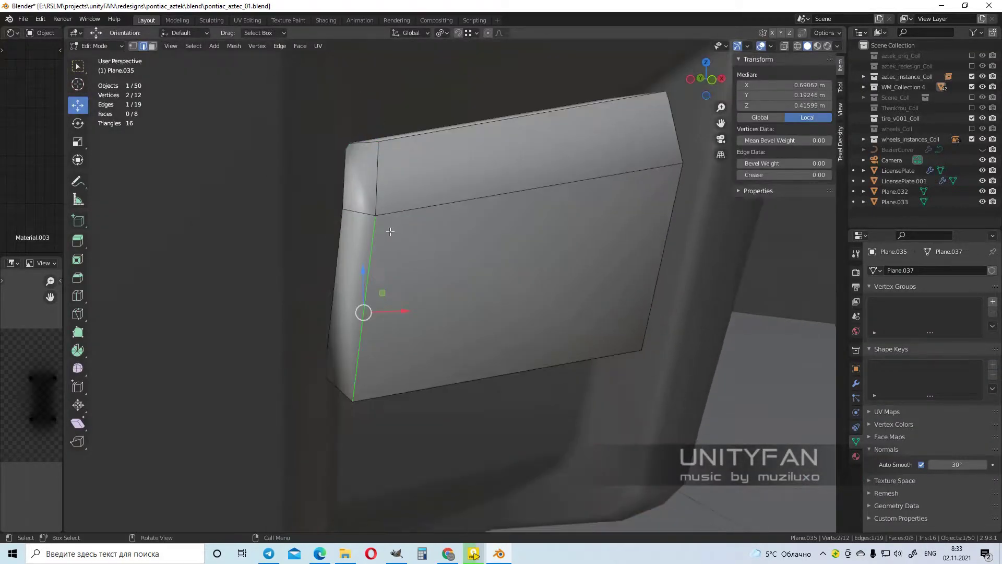
{"action": "left_click_drag", "start_coordinate": [951, 346], "coordinate": [976, 346]}
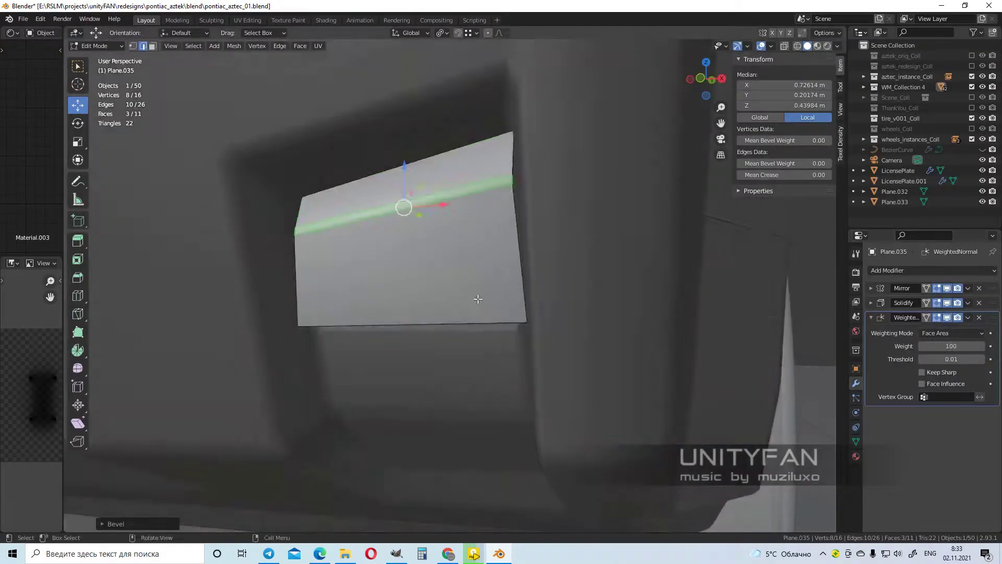
Bevel the insert's side and bottom edges.
{"action": "mouse_move", "coordinate": [474, 297]}
{"action": "middle_mouse_down"}
{"action": "mouse_move", "coordinate": [392, 268]}
{"action": "mouse_move", "coordinate": [393, 277]}
{"action": "middle_mouse_up"}
{"action": "left_click", "coordinate": [391, 268]}
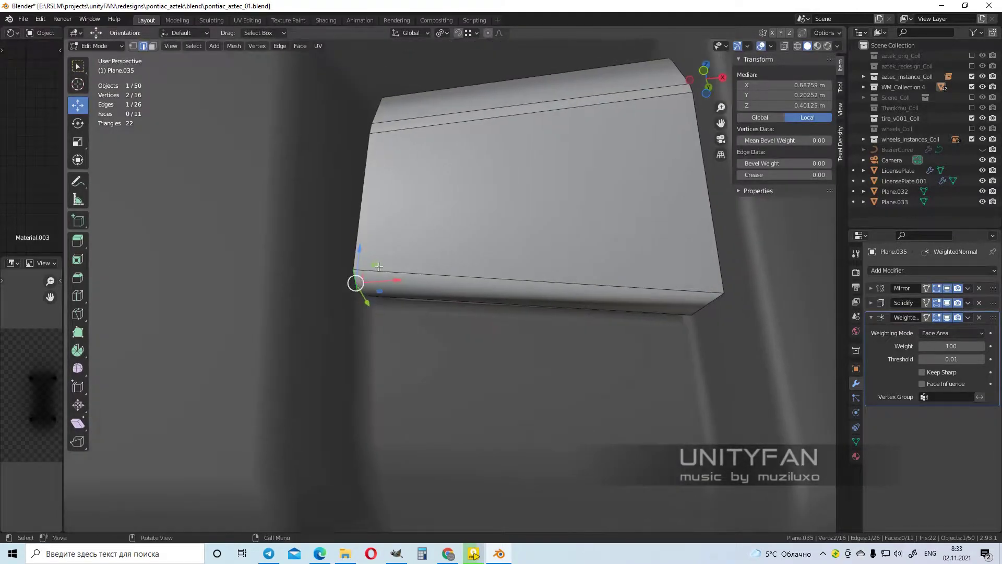
{"action": "middle_click_drag", "start_coordinate": [519, 239], "coordinate": [566, 324]}
{"action": "left_click", "coordinate": [532, 324], "text": "shift"}
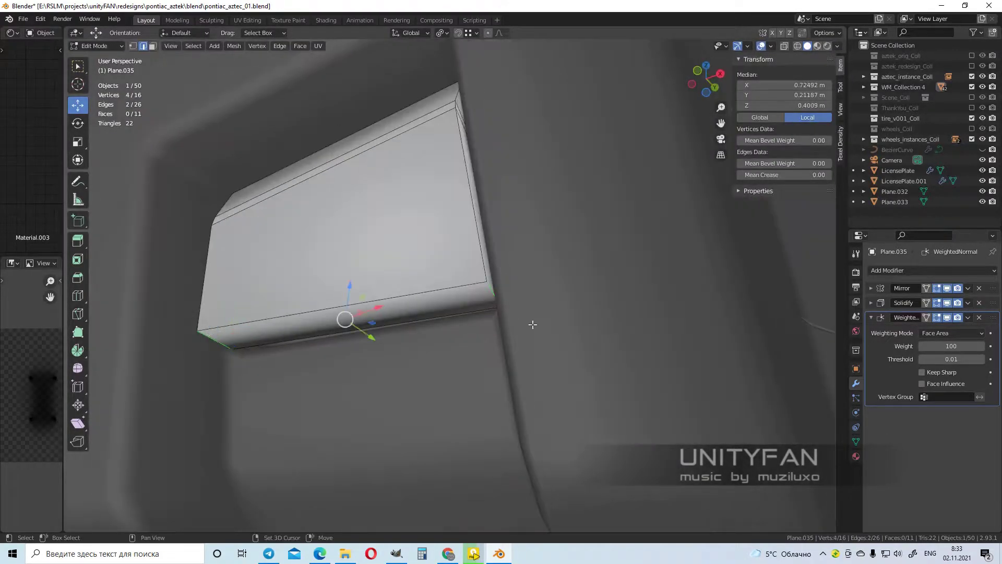
{"action": "left_click", "coordinate": [591, 357]}
{"action": "mouse_move", "coordinate": [591, 358]}
{"action": "middle_mouse_down"}
{"action": "mouse_move", "coordinate": [483, 268]}
{"action": "mouse_move", "coordinate": [552, 286]}
{"action": "middle_mouse_up"}
Round off a corner edge of the insert with a Ctrl+B bevel, using see-through display.
{"action": "key", "text": "alt+z"}
{"action": "left_click", "coordinate": [461, 260]}
{"action": "key", "text": "alt+z"}
Bevel the insert's outer rim loop and return to object mode.
{"action": "key", "text": "alt+z"}
{"action": "key", "text": "alt+z"}
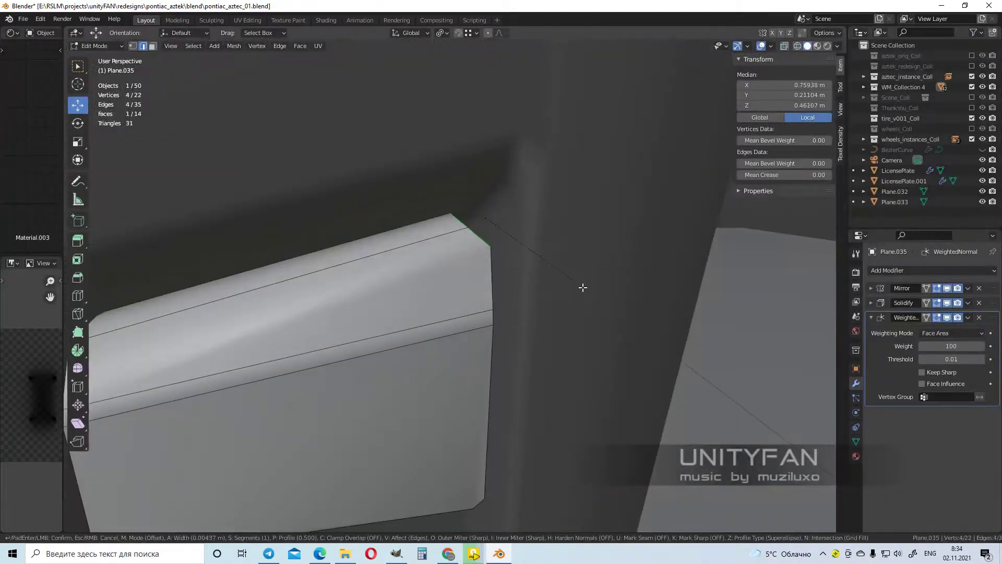
{"action": "key", "text": "ctrl+b"}
{"action": "left_click", "coordinate": [441, 305]}
{"action": "middle_click_drag", "start_coordinate": [441, 305], "coordinate": [313, 271]}
{"action": "scroll", "coordinate": [436, 334], "scroll_direction": "down", "scroll_amount": 3}
{"action": "key", "text": "alt+z"}
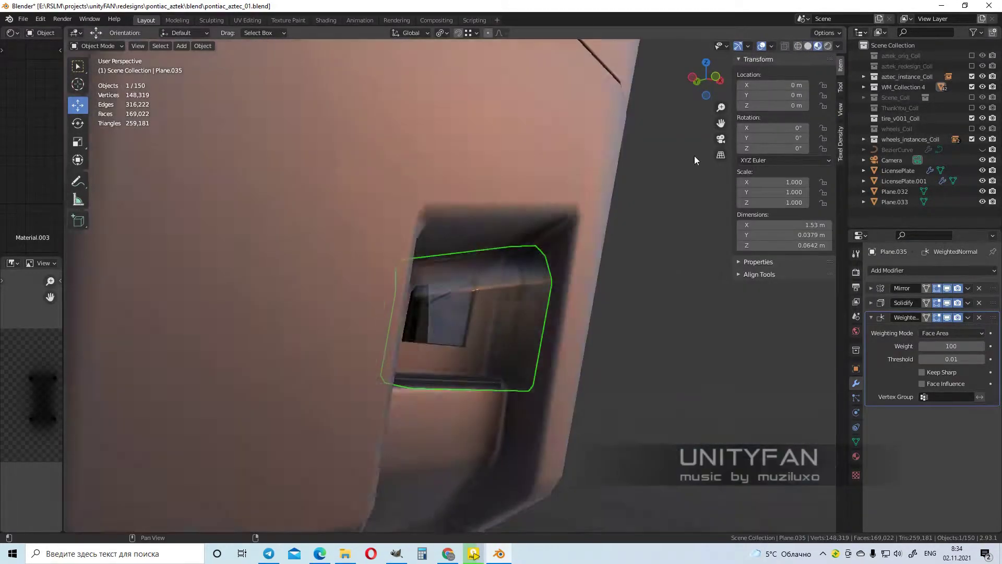
{"action": "left_click", "coordinate": [406, 334]}
{"action": "scroll", "coordinate": [527, 346], "scroll_direction": "up", "scroll_amount": 2}
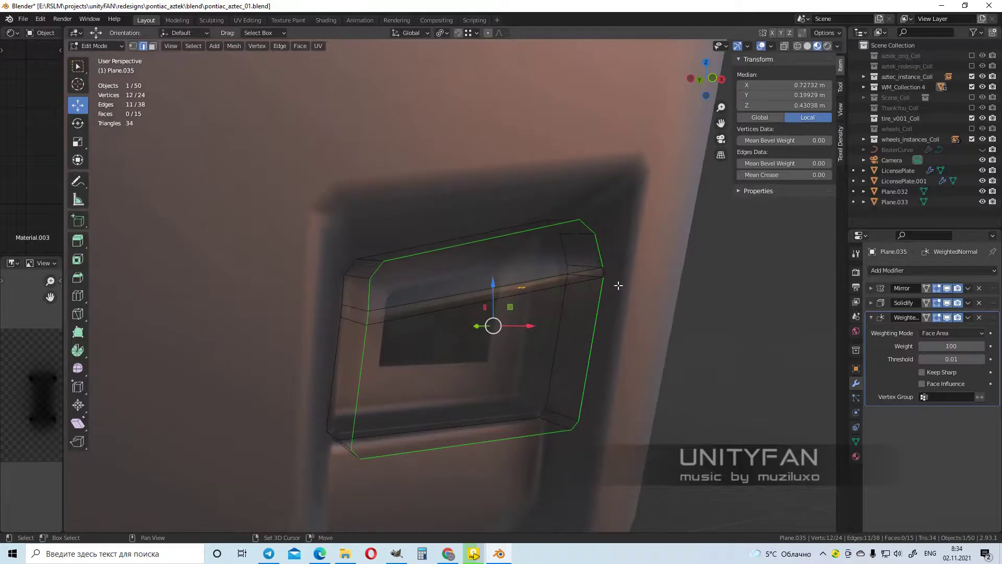
{"action": "left_click", "coordinate": [663, 341]}
{"action": "key", "text": "alt+z"}
{"action": "scroll", "coordinate": [665, 259], "scroll_direction": "down", "scroll_amount": 5}
{"action": "key", "text": "Tab"}
{"action": "mouse_move", "coordinate": [553, 312]}
{"action": "middle_mouse_down"}
{"action": "mouse_move", "coordinate": [513, 319]}
{"action": "mouse_move", "coordinate": [578, 287]}
{"action": "middle_mouse_up"}
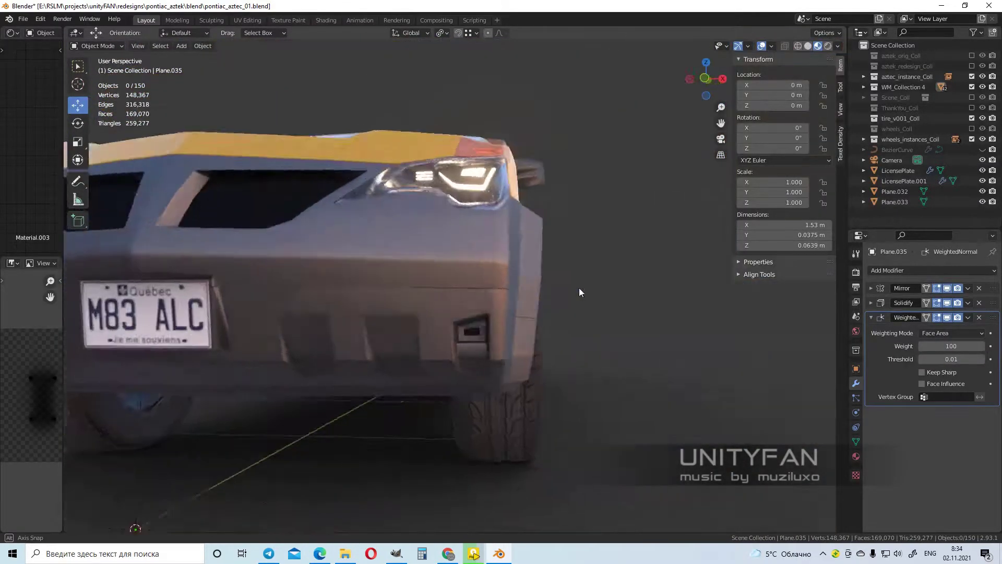
{"action": "scroll", "coordinate": [618, 340], "scroll_direction": "down", "scroll_amount": 5}
{"action": "middle_click_drag", "start_coordinate": [618, 339], "coordinate": [581, 336]}
{"action": "scroll", "coordinate": [512, 277], "scroll_direction": "up", "scroll_amount": 5}
Duplicate a face of the headlight surround to form a new vent plane on the bumper.
{"action": "scroll", "coordinate": [453, 305], "scroll_direction": "up", "scroll_amount": 3}
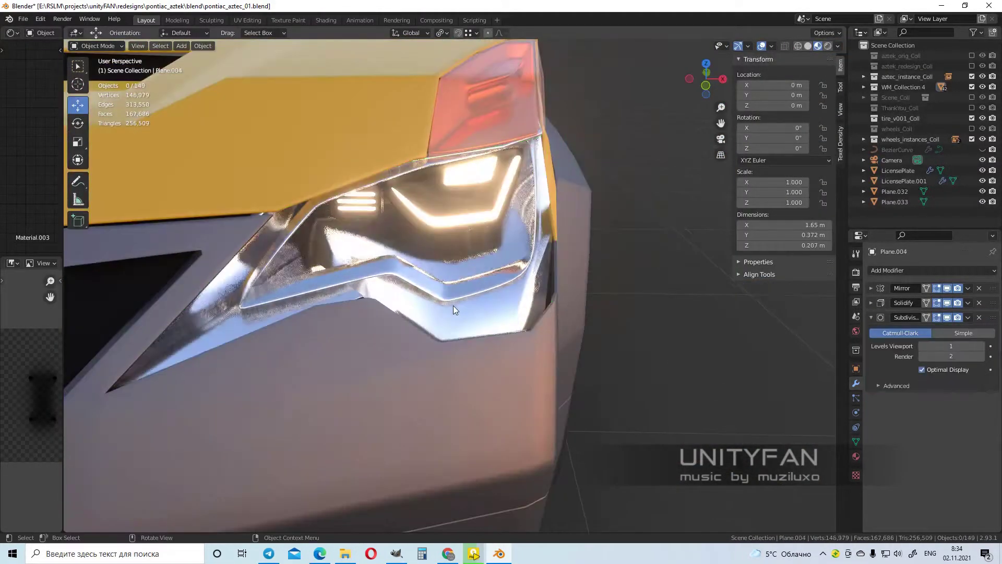
{"action": "scroll", "coordinate": [452, 305], "scroll_direction": "down", "scroll_amount": 4}
{"action": "left_click", "coordinate": [453, 305]}
{"action": "key", "text": "Tab"}
{"action": "scroll", "coordinate": [453, 306], "scroll_direction": "up", "scroll_amount": 4}
{"action": "left_click", "coordinate": [553, 209]}
{"action": "key", "text": "shift+d"}
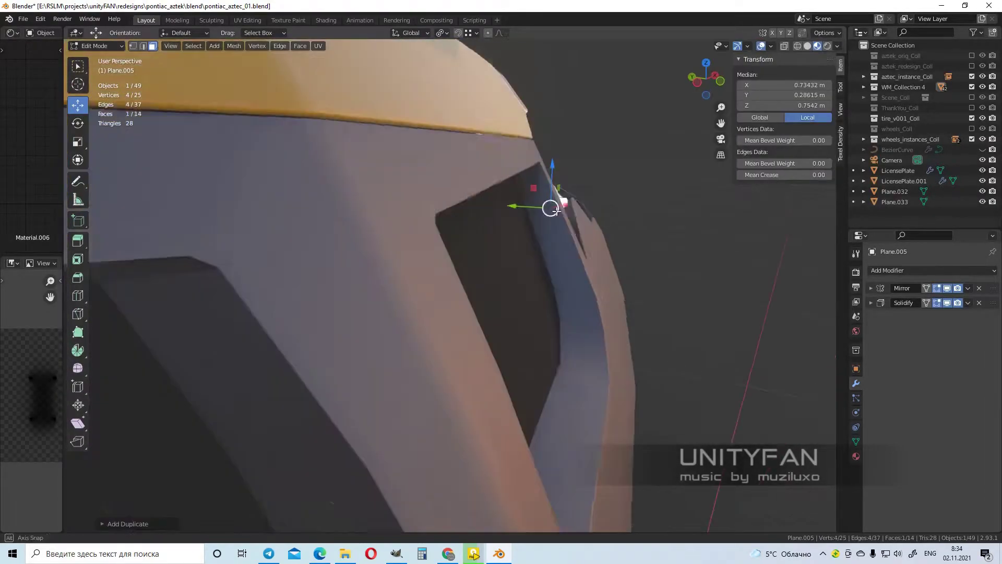
{"action": "left_click", "coordinate": [597, 335]}
{"action": "scroll", "coordinate": [597, 335], "scroll_direction": "down", "scroll_amount": 4}
{"action": "scroll", "coordinate": [600, 334], "scroll_direction": "up", "scroll_amount": 3}
{"action": "scroll", "coordinate": [595, 308], "scroll_direction": "up", "scroll_amount": 2}
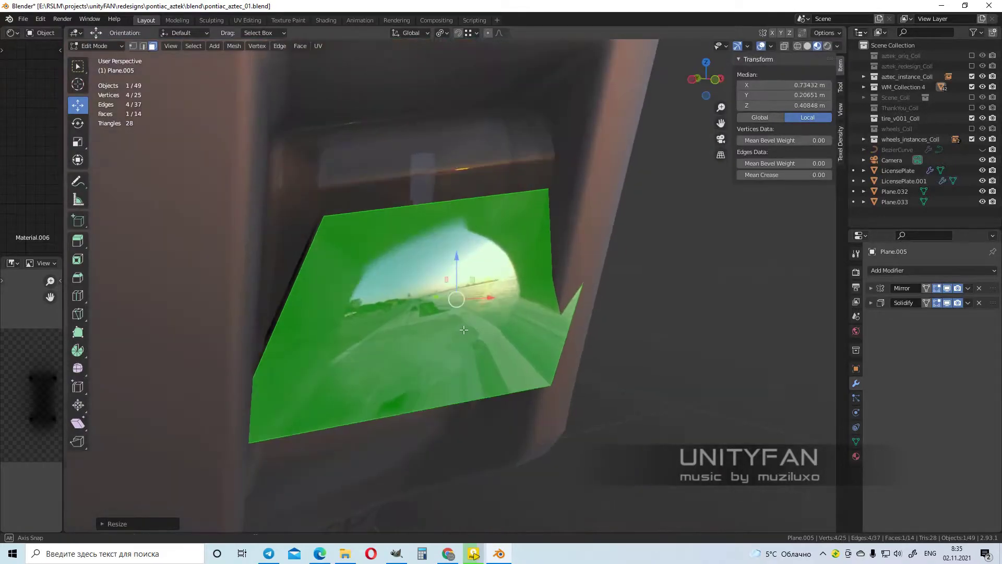
{"action": "left_click", "coordinate": [406, 188]}
Reposition the vent plane's corner vertex with Shift+X constrained moves.
{"action": "mouse_move", "coordinate": [406, 189]}
{"action": "middle_mouse_down"}
{"action": "mouse_move", "coordinate": [447, 267]}
{"action": "mouse_move", "coordinate": [501, 286]}
{"action": "mouse_move", "coordinate": [574, 209]}
{"action": "middle_mouse_up"}
{"action": "scroll", "coordinate": [411, 282], "scroll_direction": "up", "scroll_amount": 3}
{"action": "left_click", "coordinate": [679, 168]}
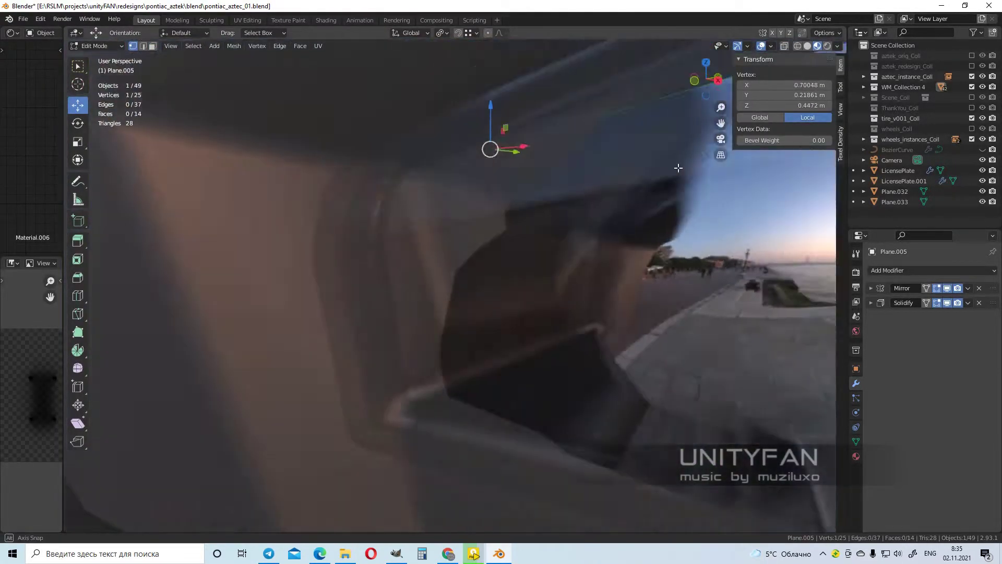
{"action": "key", "text": "g"}
{"action": "key", "text": "shift+x"}
{"action": "mouse_move", "coordinate": [678, 168]}
{"action": "middle_mouse_down"}
{"action": "mouse_move", "coordinate": [455, 183]}
{"action": "mouse_move", "coordinate": [454, 324]}
{"action": "mouse_move", "coordinate": [486, 371]}
{"action": "mouse_move", "coordinate": [588, 340]}
{"action": "middle_mouse_up"}
{"action": "left_click", "coordinate": [456, 183]}
{"action": "scroll", "coordinate": [486, 371], "scroll_direction": "up", "scroll_amount": 4}
{"action": "key", "text": "g"}
{"action": "key", "text": "shift+x"}
{"action": "left_click", "coordinate": [474, 395]}
{"action": "key", "text": "g"}
Move the opening's upper corner vertex with a Shift+X constrained move.
{"action": "left_click", "coordinate": [465, 335]}
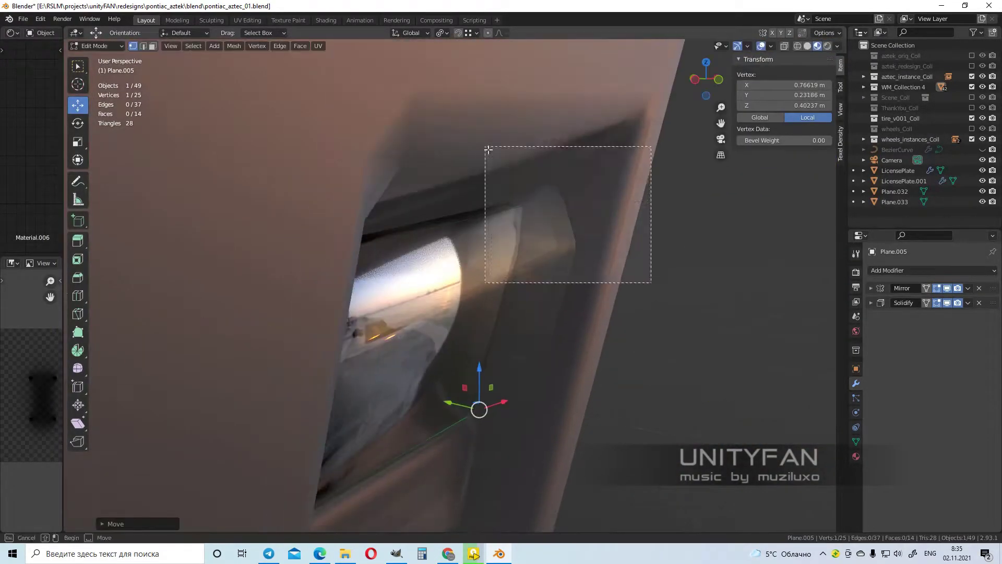
{"action": "key", "text": "g"}
{"action": "key", "text": "shift+x"}
{"action": "left_click", "coordinate": [508, 155]}
{"action": "middle_click_drag", "start_coordinate": [507, 155], "coordinate": [590, 236]}
Slide the next window corner vertex along X to 0.75624 m.
{"action": "left_click", "coordinate": [542, 206]}
{"action": "mouse_move", "coordinate": [542, 206]}
{"action": "middle_mouse_down"}
{"action": "mouse_move", "coordinate": [510, 255]}
{"action": "mouse_move", "coordinate": [391, 264]}
{"action": "mouse_move", "coordinate": [559, 458]}
{"action": "middle_mouse_up"}
{"action": "key", "text": "g"}
{"action": "key", "text": "x"}
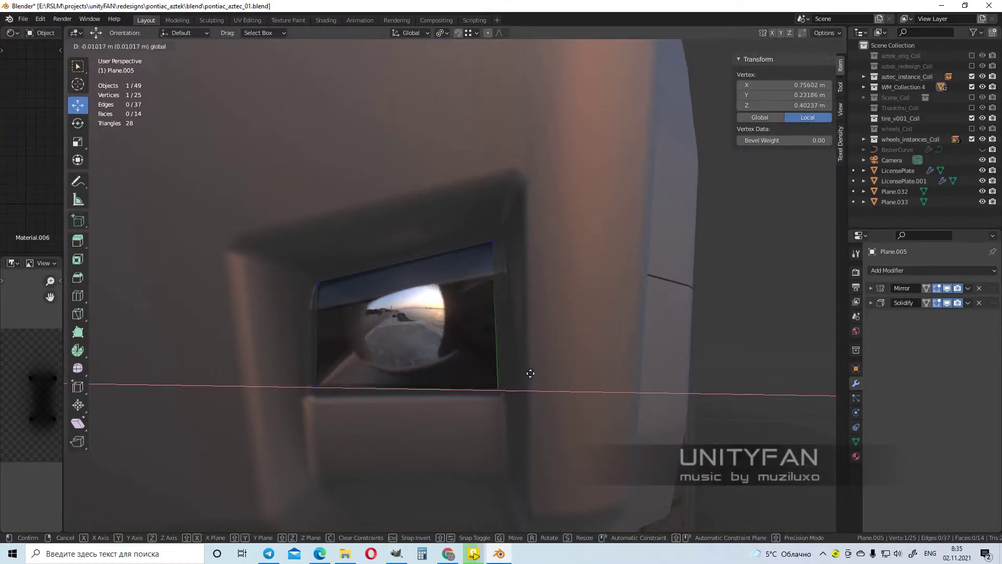
{"action": "left_click", "coordinate": [530, 373]}
{"action": "scroll", "coordinate": [503, 369], "scroll_direction": "down", "scroll_amount": 5}
{"action": "scroll", "coordinate": [428, 332], "scroll_direction": "up", "scroll_amount": 5}
{"action": "mouse_move", "coordinate": [469, 331]}
{"action": "middle_mouse_down"}
{"action": "mouse_move", "coordinate": [428, 332]}
{"action": "mouse_move", "coordinate": [492, 292]}
{"action": "middle_mouse_up"}
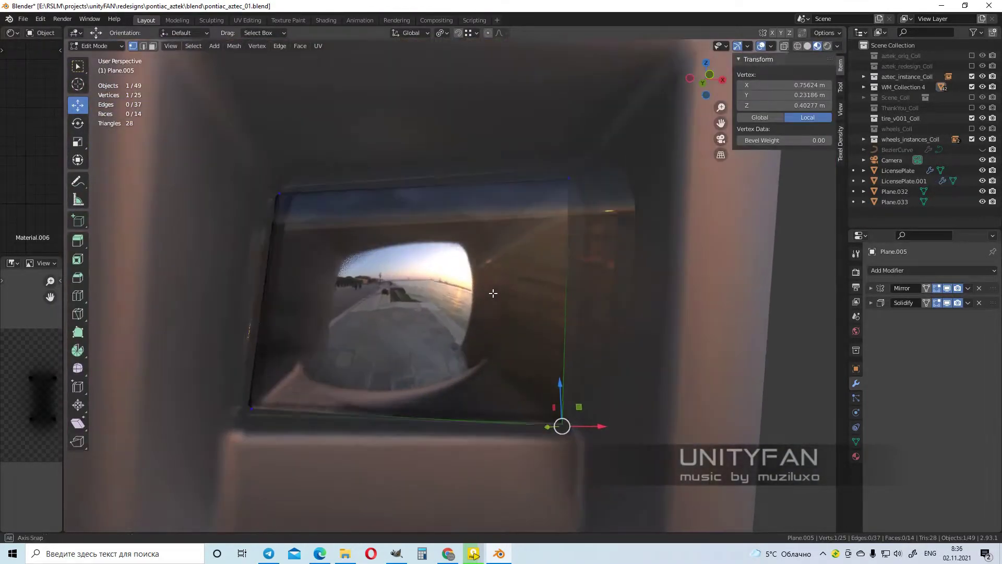
Add a Weighted Normal modifier at weight 100 with Auto Smooth to the vent frame.
{"action": "key", "text": "3"}
{"action": "left_click", "coordinate": [451, 330]}
{"action": "mouse_move", "coordinate": [582, 337]}
{"action": "middle_mouse_down"}
{"action": "mouse_move", "coordinate": [522, 323]}
{"action": "mouse_move", "coordinate": [444, 339]}
{"action": "middle_mouse_up"}
{"action": "key", "text": "Tab"}
{"action": "left_click", "coordinate": [887, 271]}
{"action": "left_click", "coordinate": [856, 441]}
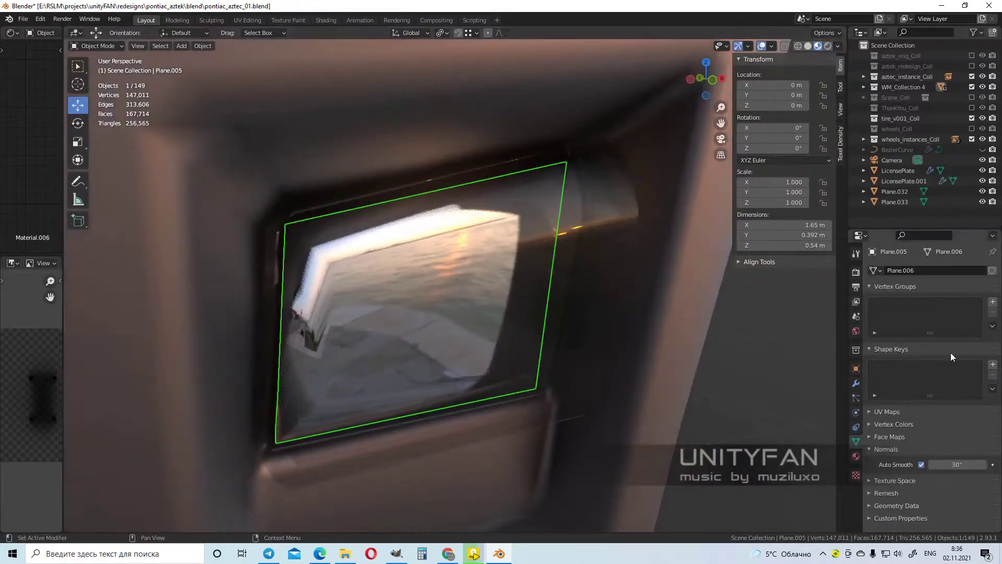
{"action": "left_click_drag", "start_coordinate": [939, 346], "coordinate": [970, 346]}
{"action": "mouse_move", "coordinate": [522, 313]}
{"action": "middle_mouse_down"}
{"action": "mouse_move", "coordinate": [464, 328]}
{"action": "mouse_move", "coordinate": [366, 233]}
{"action": "middle_mouse_up"}
Move the side face and bevel the top edges of the opening.
{"action": "key", "text": "Tab"}
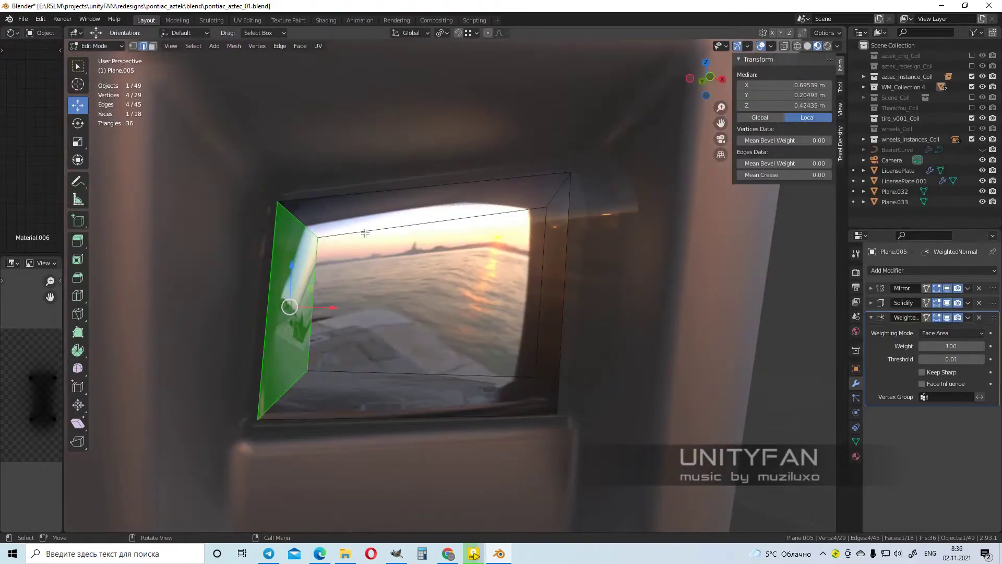
{"action": "left_click", "coordinate": [444, 217]}
{"action": "middle_click_drag", "start_coordinate": [444, 218], "coordinate": [489, 392]}
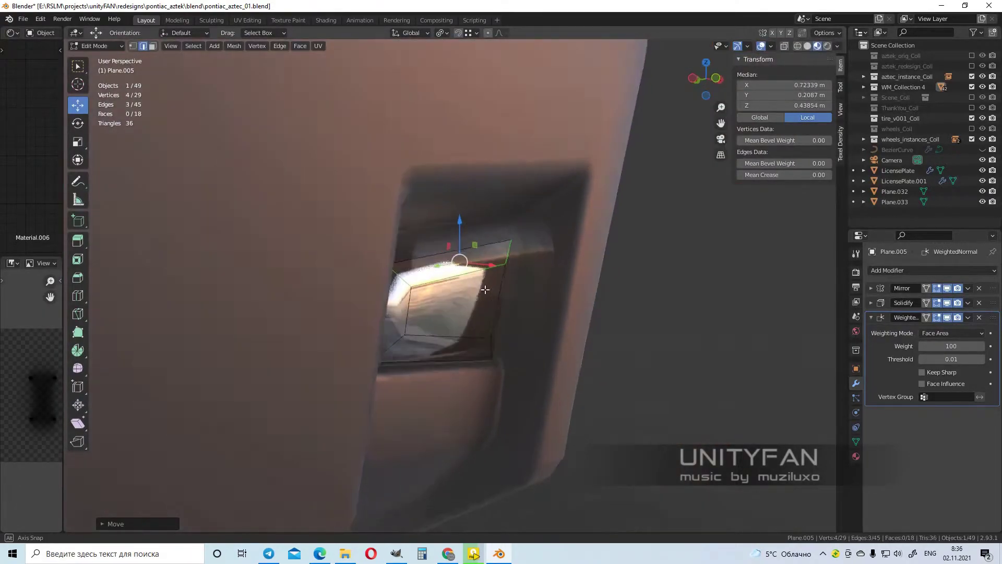
{"action": "key", "text": "ctrl+b"}
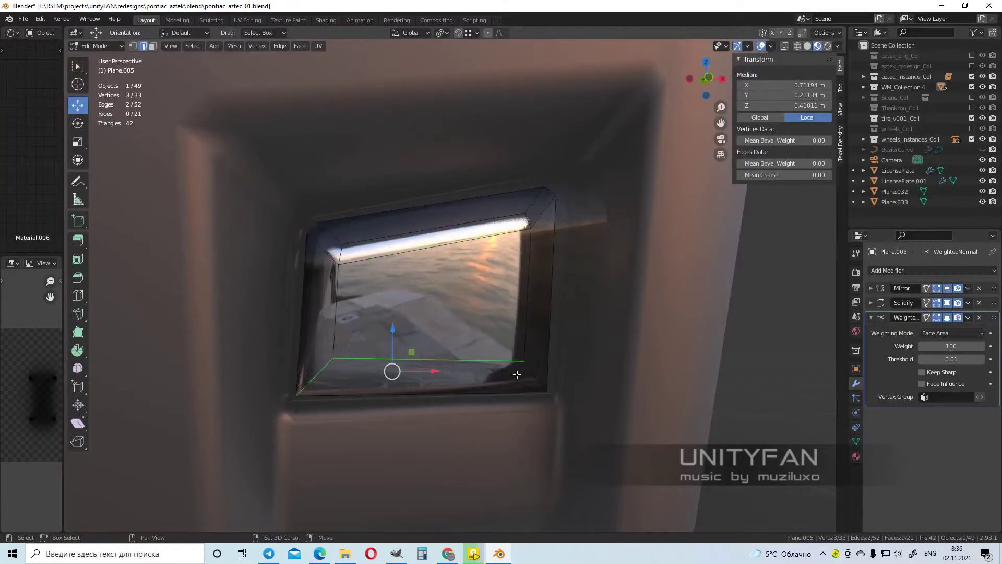
{"action": "left_click", "coordinate": [566, 414]}
{"action": "middle_click_drag", "start_coordinate": [566, 414], "coordinate": [515, 393]}
{"action": "left_click", "coordinate": [547, 330]}
{"action": "mouse_move", "coordinate": [547, 330]}
{"action": "middle_mouse_down"}
{"action": "mouse_move", "coordinate": [483, 377]}
{"action": "mouse_move", "coordinate": [521, 355]}
{"action": "mouse_move", "coordinate": [550, 361]}
{"action": "middle_mouse_up"}
Delete the window's center face to open a hole in the frame.
{"action": "left_click", "coordinate": [522, 355]}
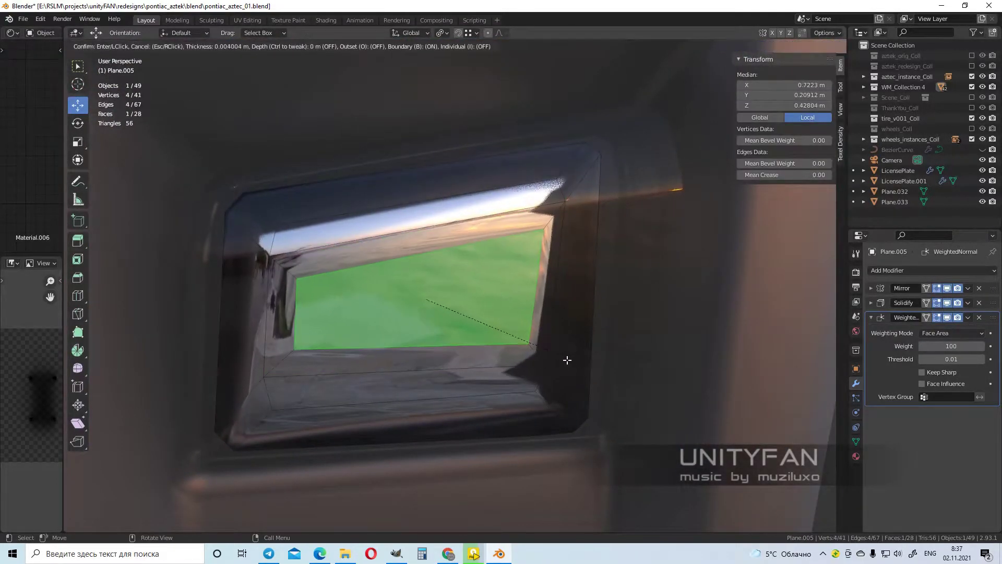
{"action": "right_click", "coordinate": [567, 360]}
{"action": "key", "text": "x"}
{"action": "left_click", "coordinate": [484, 323]}
{"action": "scroll", "coordinate": [509, 340], "scroll_direction": "down", "scroll_amount": 5}
{"action": "scroll", "coordinate": [505, 331], "scroll_direction": "up", "scroll_amount": 5}
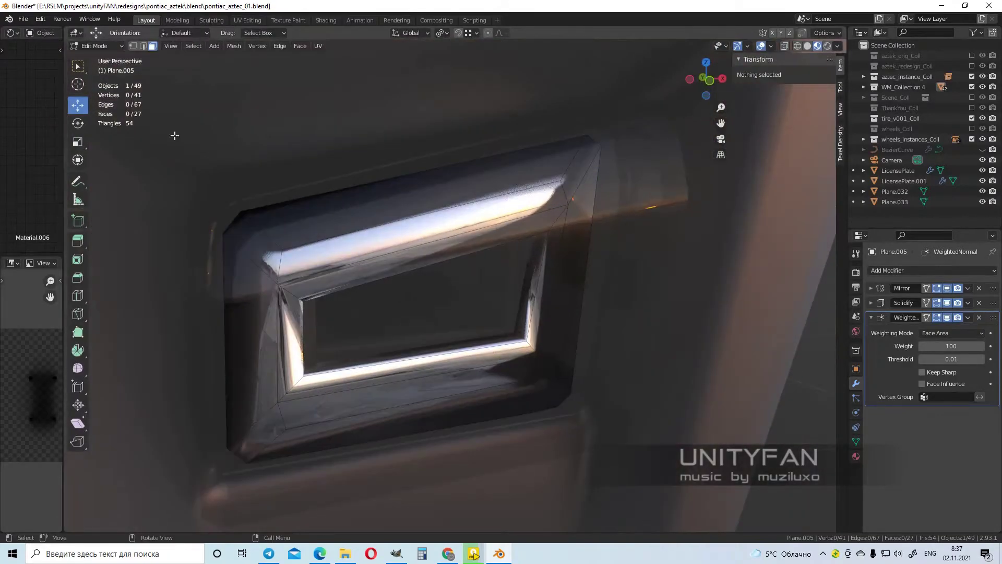
{"action": "mouse_move", "coordinate": [327, 389]}
{"action": "middle_mouse_down"}
{"action": "mouse_move", "coordinate": [347, 365]}
{"action": "mouse_move", "coordinate": [305, 363]}
{"action": "middle_mouse_up"}
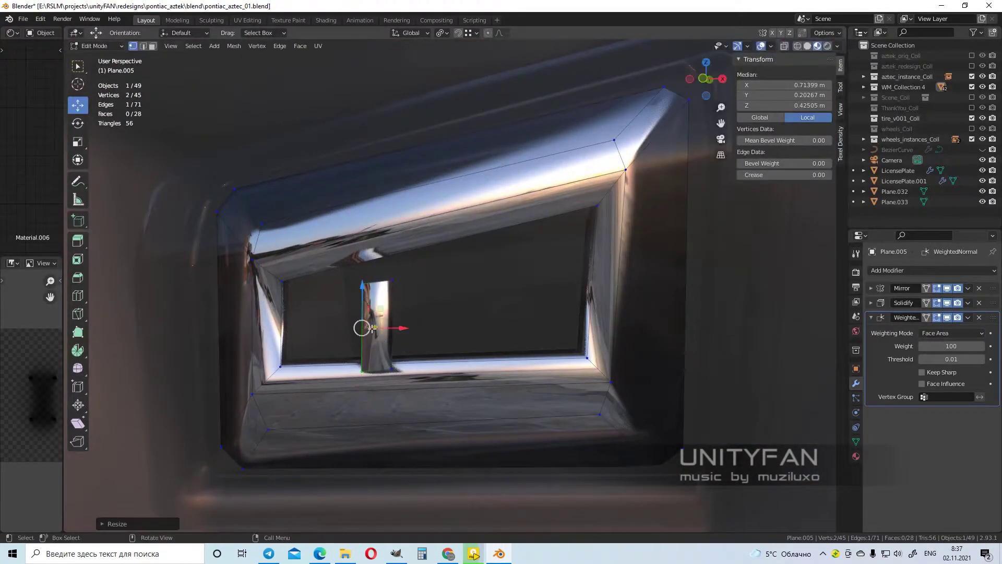
{"action": "mouse_move", "coordinate": [466, 394]}
{"action": "middle_mouse_down"}
{"action": "mouse_move", "coordinate": [432, 346]}
{"action": "mouse_move", "coordinate": [465, 329]}
{"action": "middle_mouse_up"}
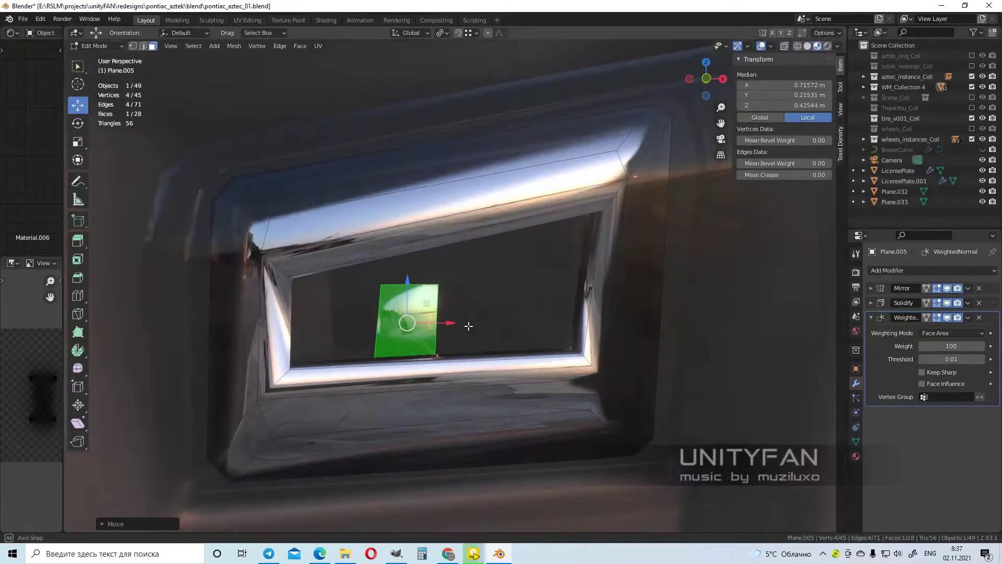
Shift the small insert face along X and finish a knife cut across the frame.
{"action": "key", "text": "g"}
{"action": "key", "text": "x"}
{"action": "left_click", "coordinate": [429, 284]}
{"action": "middle_click_drag", "start_coordinate": [430, 284], "coordinate": [281, 172]}
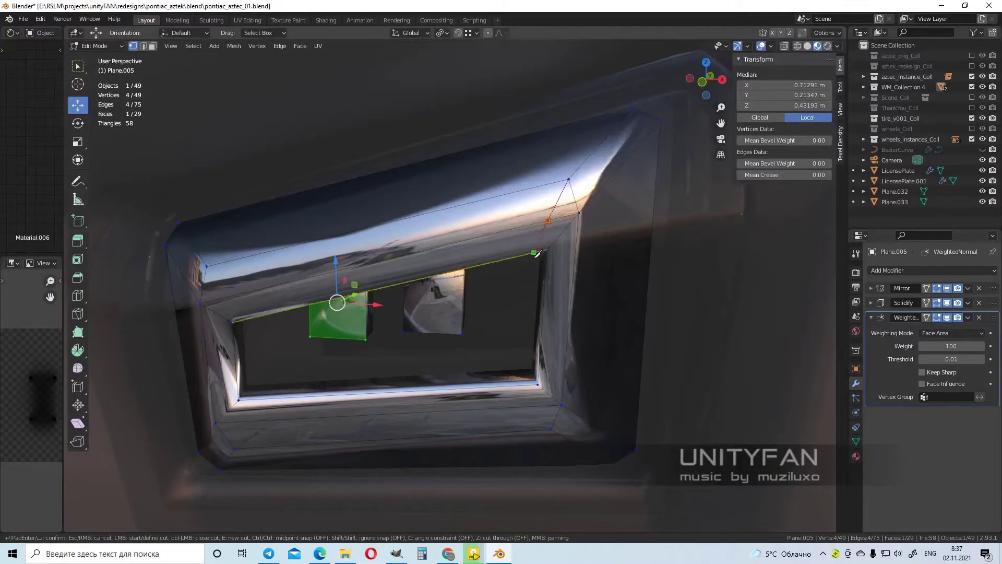
{"action": "key", "text": "Return"}
{"action": "middle_click_drag", "start_coordinate": [537, 253], "coordinate": [431, 287]}
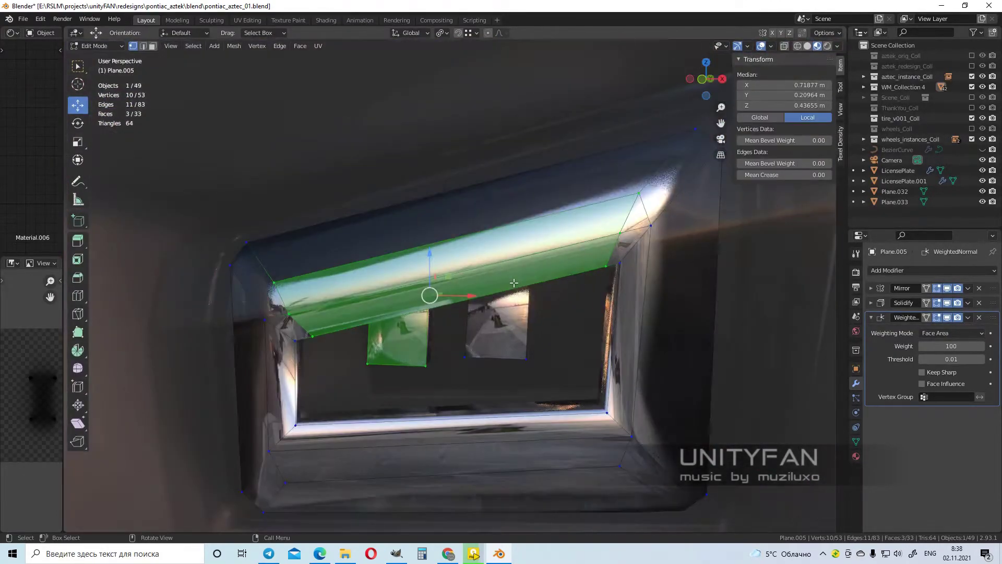
Delete the selected frame faces and move a strip of three faces.
{"action": "left_click", "coordinate": [153, 46]}
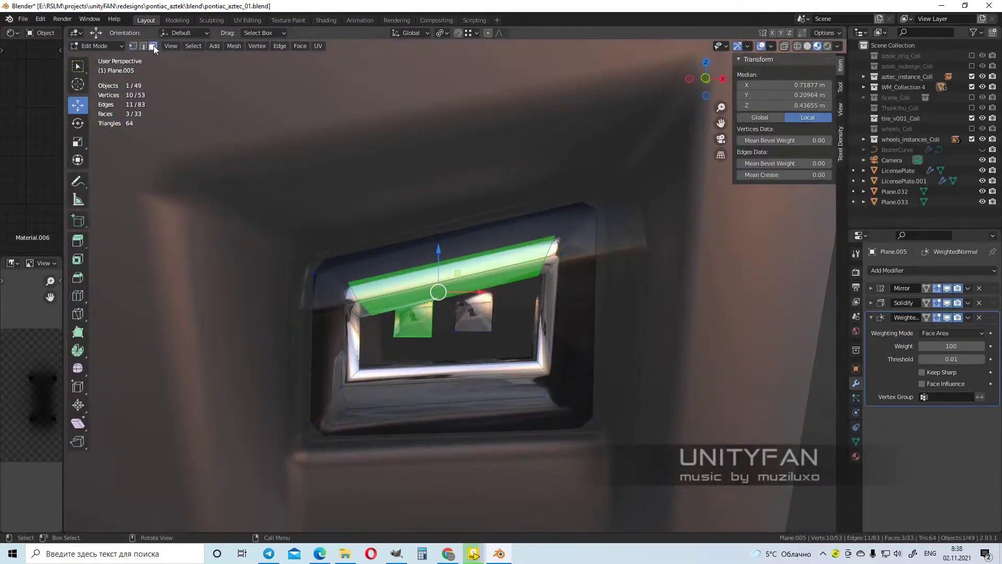
{"action": "key", "text": "Delete"}
{"action": "middle_click_drag", "start_coordinate": [480, 250], "coordinate": [621, 240]}
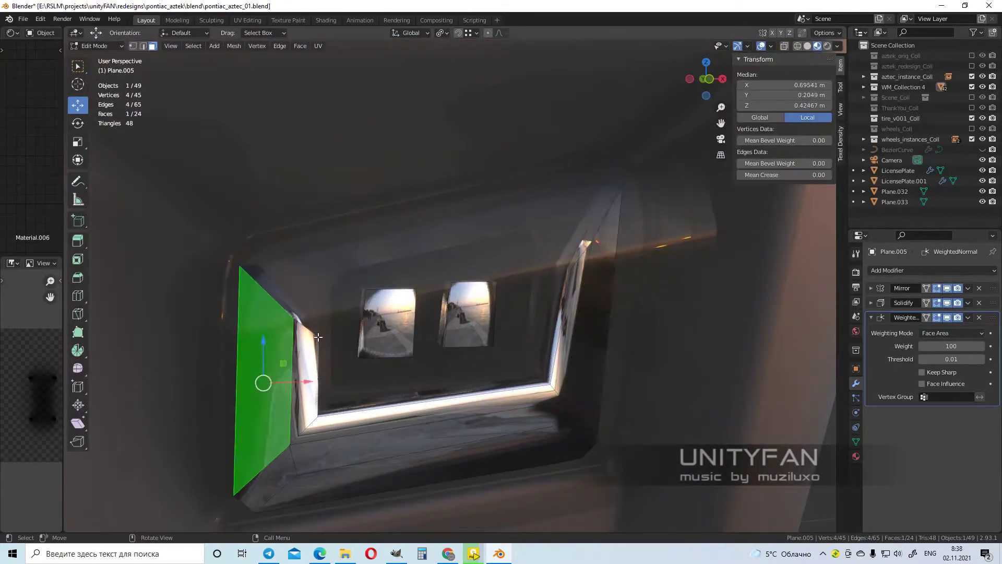
{"action": "mouse_move", "coordinate": [318, 337]}
{"action": "middle_mouse_down"}
{"action": "mouse_move", "coordinate": [381, 326]}
{"action": "mouse_move", "coordinate": [386, 380]}
{"action": "mouse_move", "coordinate": [545, 390]}
{"action": "middle_mouse_up"}
{"action": "left_click", "coordinate": [418, 309], "text": "shift"}
{"action": "left_click", "coordinate": [386, 381], "text": "shift"}
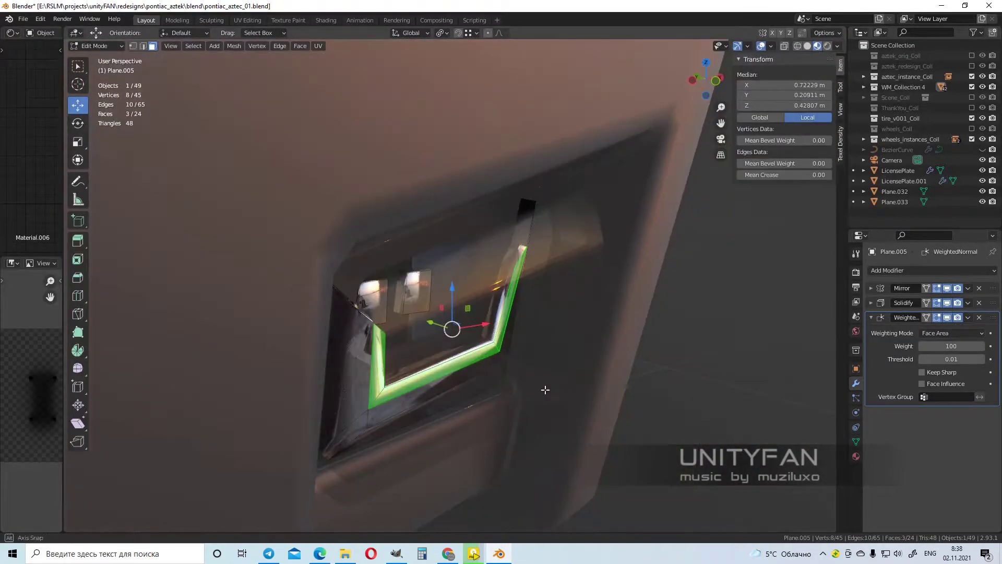
{"action": "left_click", "coordinate": [400, 329]}
{"action": "middle_click_drag", "start_coordinate": [400, 329], "coordinate": [147, 52]}
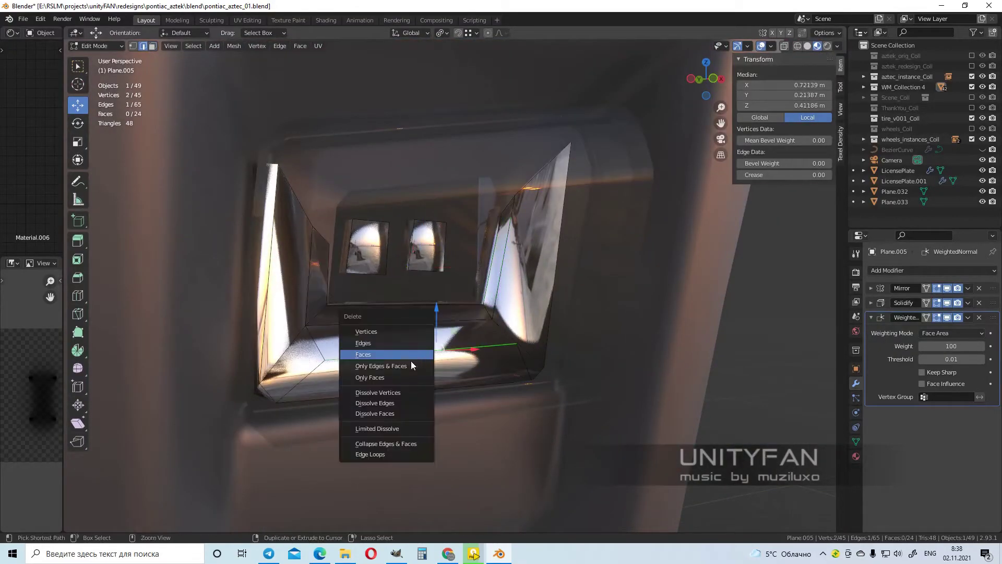
Dissolve the extra inner edges, bevel two corner edges, and return to object mode.
{"action": "left_click", "coordinate": [374, 403]}
{"action": "middle_click_drag", "start_coordinate": [375, 403], "coordinate": [162, 86]}
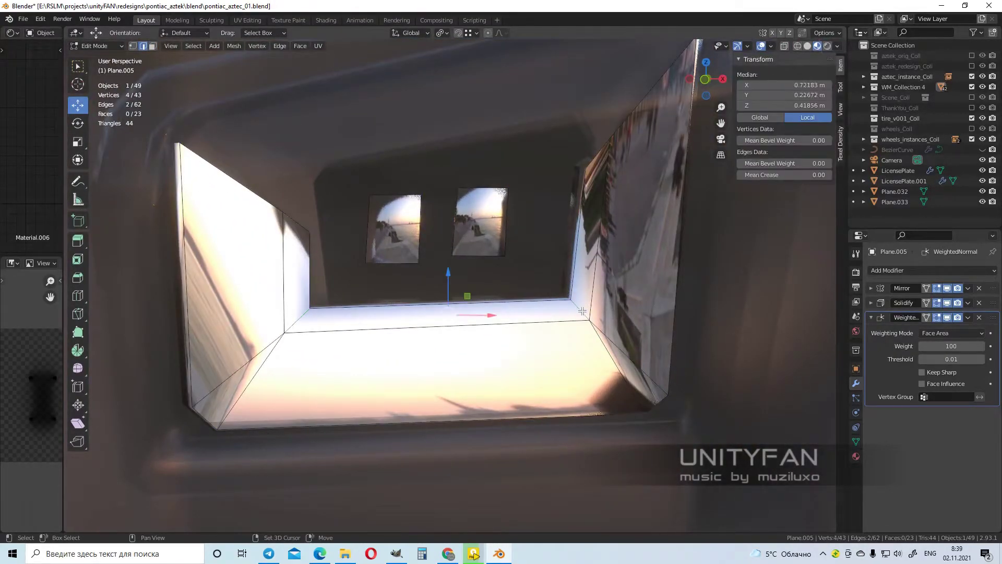
{"action": "key", "text": "ctrl+b"}
{"action": "middle_click_drag", "start_coordinate": [287, 344], "coordinate": [365, 313]}
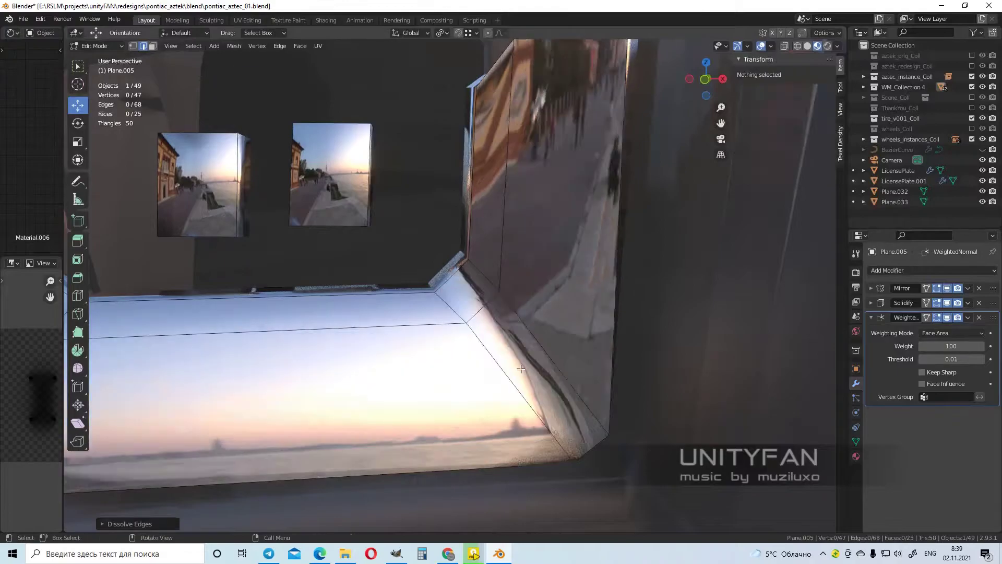
{"action": "key", "text": "Tab"}
{"action": "middle_click_drag", "start_coordinate": [533, 364], "coordinate": [556, 275]}
{"action": "scroll", "coordinate": [555, 275], "scroll_direction": "down", "scroll_amount": 5}
{"action": "mouse_move", "coordinate": [517, 305]}
{"action": "middle_mouse_down"}
{"action": "mouse_move", "coordinate": [597, 346]}
{"action": "mouse_move", "coordinate": [691, 347]}
{"action": "mouse_move", "coordinate": [562, 333]}
{"action": "middle_mouse_up"}
{"action": "scroll", "coordinate": [562, 333], "scroll_direction": "up", "scroll_amount": 4}
Turn off viewport overlays, orbit to a low head-on view, and make BezierCurve active.
{"action": "scroll", "coordinate": [579, 361], "scroll_direction": "up", "scroll_amount": 2}
{"action": "left_click", "coordinate": [771, 46]}
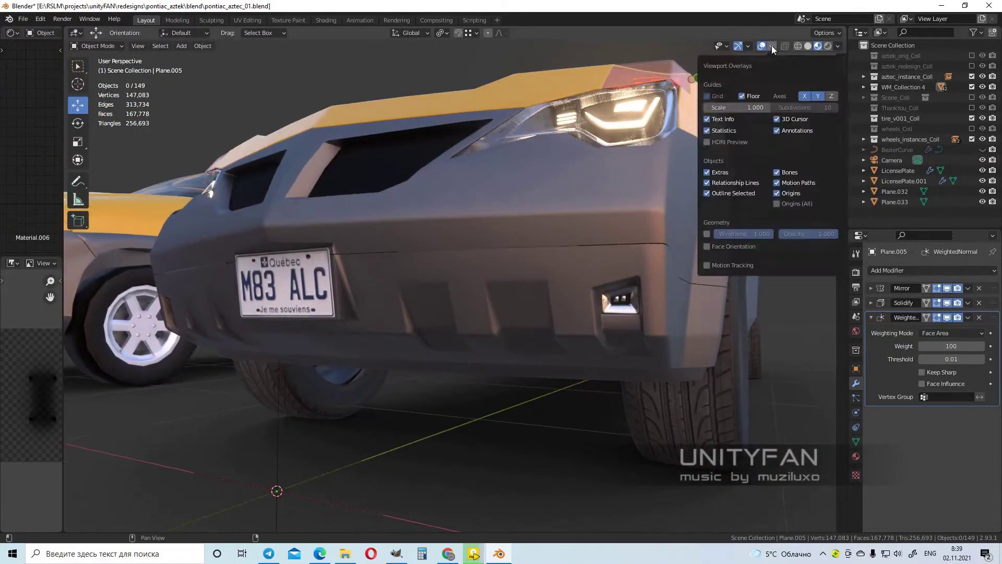
{"action": "left_click", "coordinate": [761, 46]}
{"action": "left_click_drag", "start_coordinate": [733, 63], "coordinate": [888, 76]}
{"action": "mouse_move", "coordinate": [729, 241]}
{"action": "middle_mouse_down"}
{"action": "mouse_move", "coordinate": [737, 235]}
{"action": "mouse_move", "coordinate": [760, 259]}
{"action": "mouse_move", "coordinate": [772, 358]}
{"action": "mouse_move", "coordinate": [752, 177]}
{"action": "mouse_move", "coordinate": [790, 359]}
{"action": "mouse_move", "coordinate": [754, 360]}
{"action": "mouse_move", "coordinate": [795, 381]}
{"action": "mouse_move", "coordinate": [110, 373]}
{"action": "mouse_move", "coordinate": [233, 393]}
{"action": "mouse_move", "coordinate": [305, 330]}
{"action": "mouse_move", "coordinate": [287, 311]}
{"action": "mouse_move", "coordinate": [243, 303]}
{"action": "mouse_move", "coordinate": [208, 373]}
{"action": "mouse_move", "coordinate": [282, 387]}
{"action": "mouse_move", "coordinate": [294, 361]}
{"action": "mouse_move", "coordinate": [416, 399]}
{"action": "mouse_move", "coordinate": [412, 434]}
{"action": "mouse_move", "coordinate": [475, 436]}
{"action": "mouse_move", "coordinate": [486, 457]}
{"action": "mouse_move", "coordinate": [544, 442]}
{"action": "mouse_move", "coordinate": [430, 449]}
{"action": "mouse_move", "coordinate": [590, 490]}
{"action": "mouse_move", "coordinate": [577, 510]}
{"action": "mouse_move", "coordinate": [507, 398]}
{"action": "mouse_move", "coordinate": [369, 399]}
{"action": "mouse_move", "coordinate": [562, 357]}
{"action": "mouse_move", "coordinate": [558, 389]}
{"action": "mouse_move", "coordinate": [615, 460]}
{"action": "middle_mouse_up"}
{"action": "left_click", "coordinate": [752, 168]}
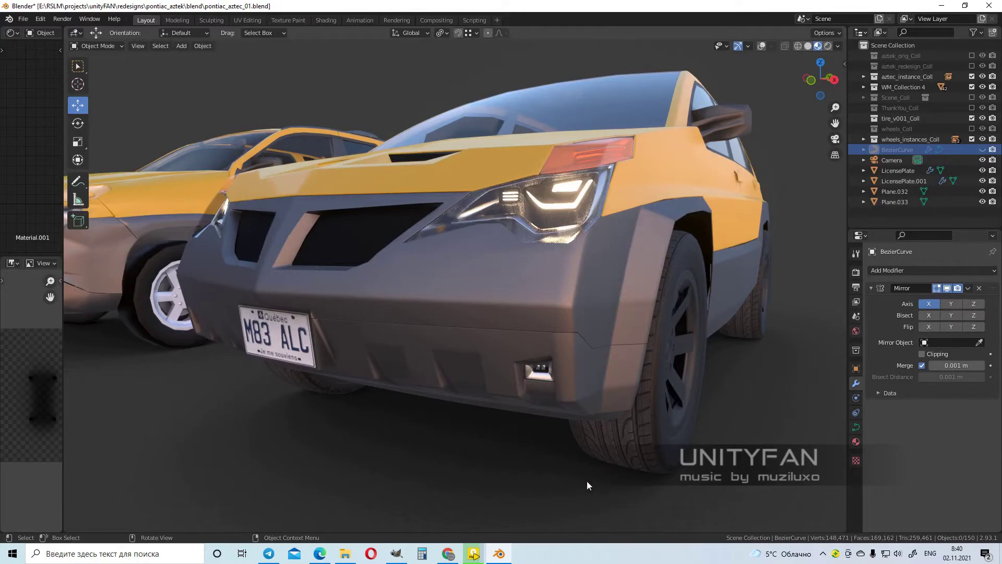
{"action": "middle_click_drag", "start_coordinate": [587, 481], "coordinate": [593, 486]}
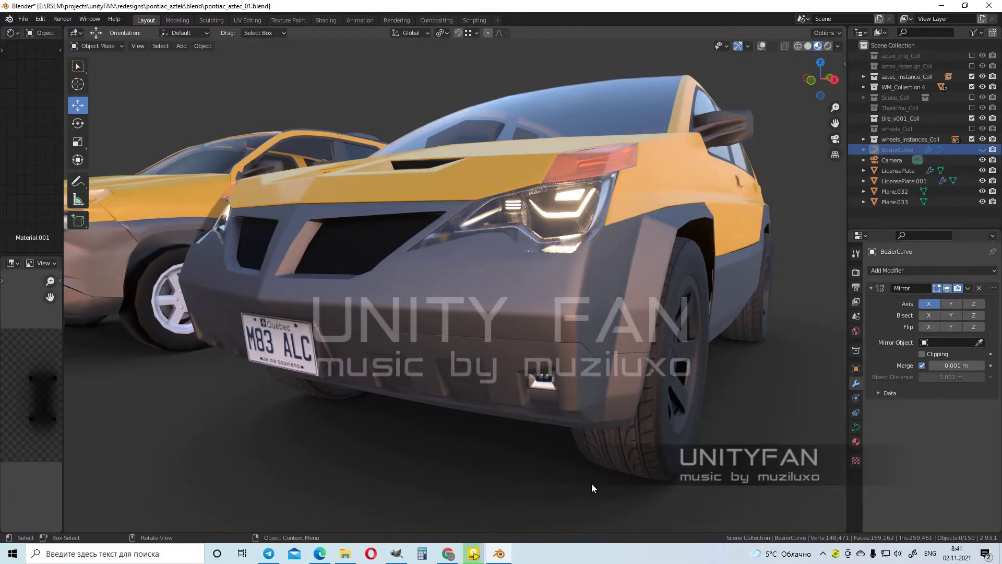